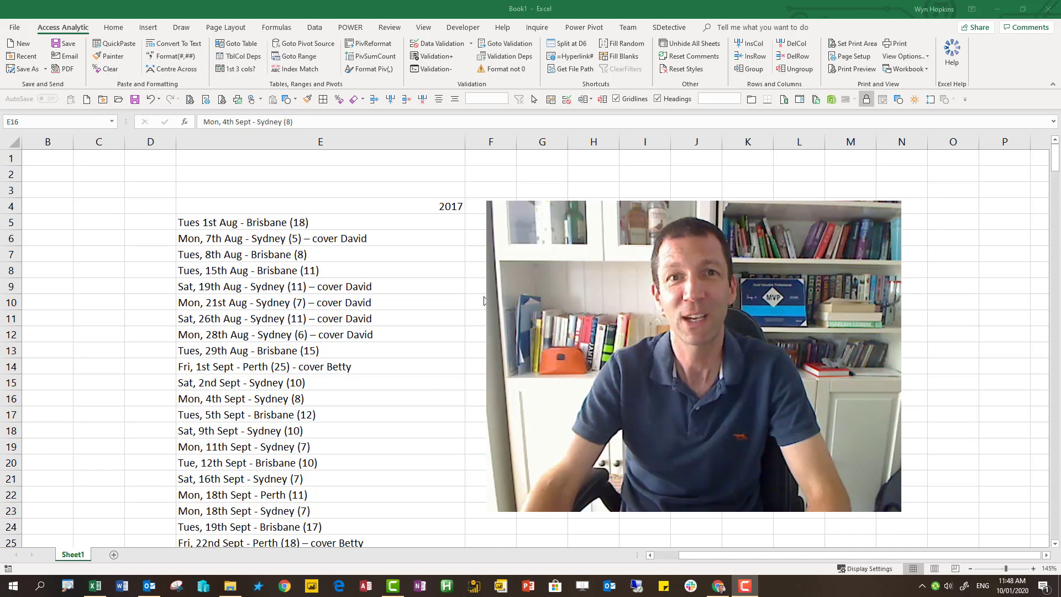
left_click(302, 255)
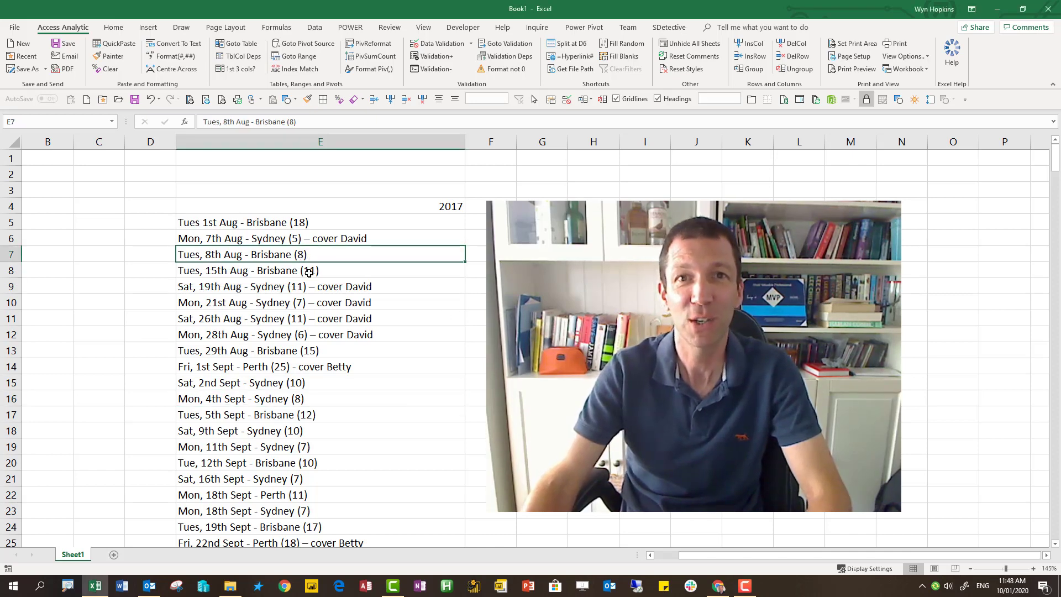
left_click(307, 273)
left_click(304, 305)
left_click(301, 329)
left_click(294, 368)
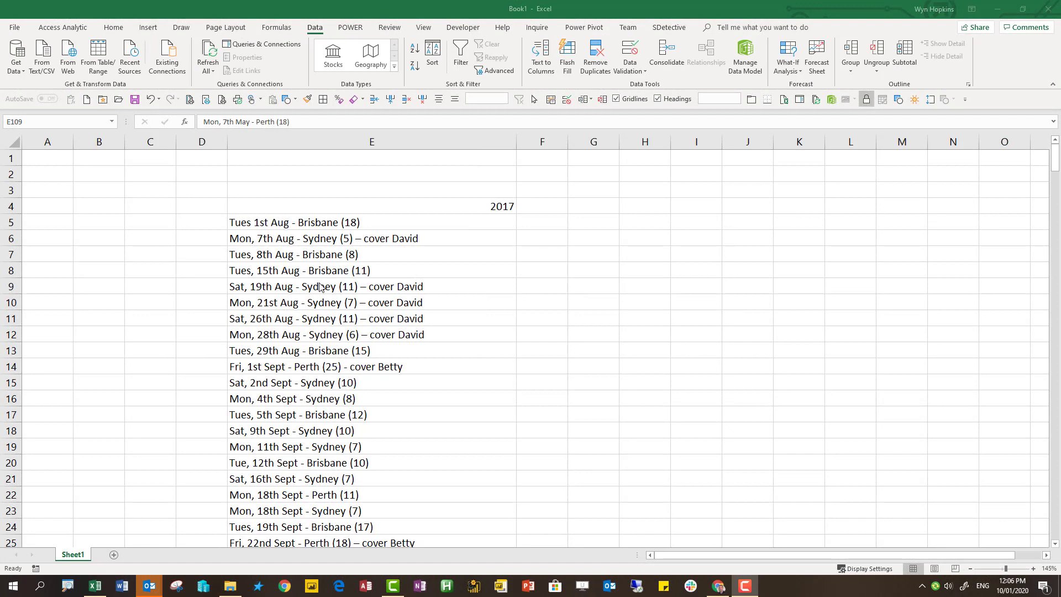
- Convert the whole list in column E, cells E4 to E341, into a table without marking the first row as headers
left_click(364, 207)
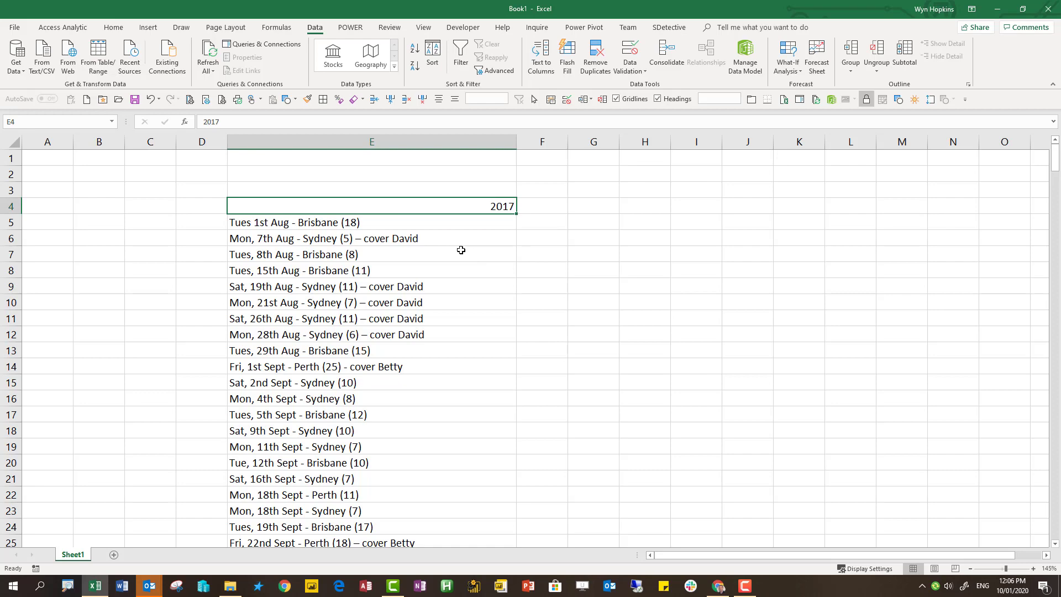
key("End")
key("Down")
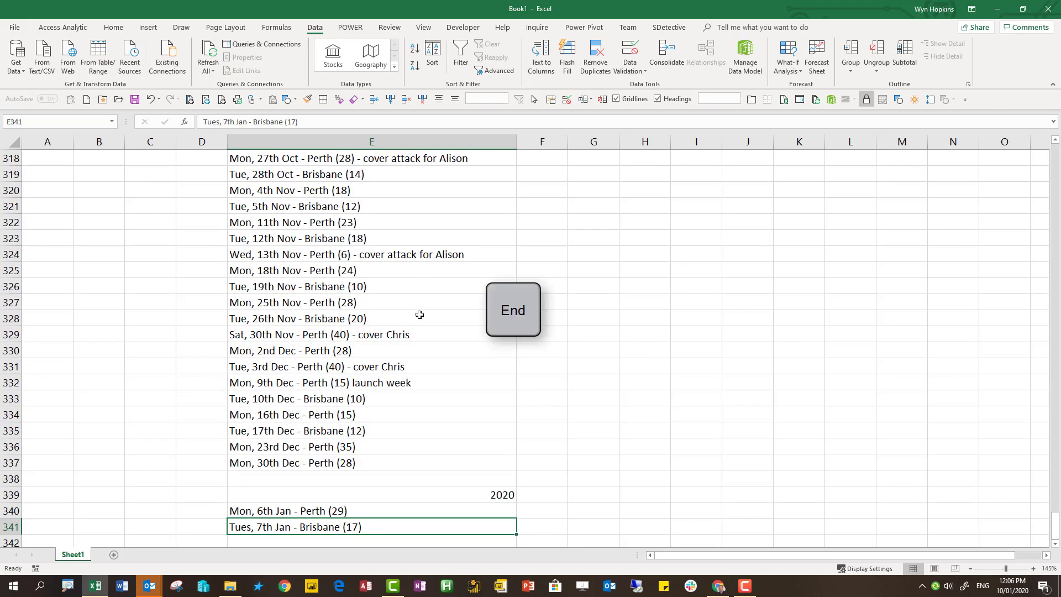
key("End")
key("Home")
scroll(406, 514, "down", 1)
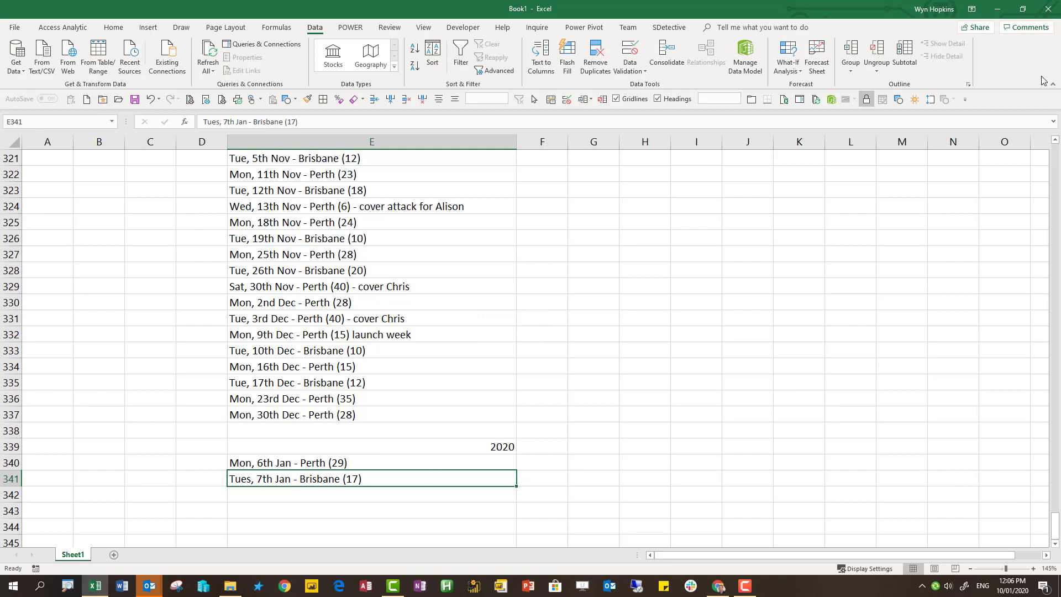
left_click(1056, 153)
right_click(1055, 153)
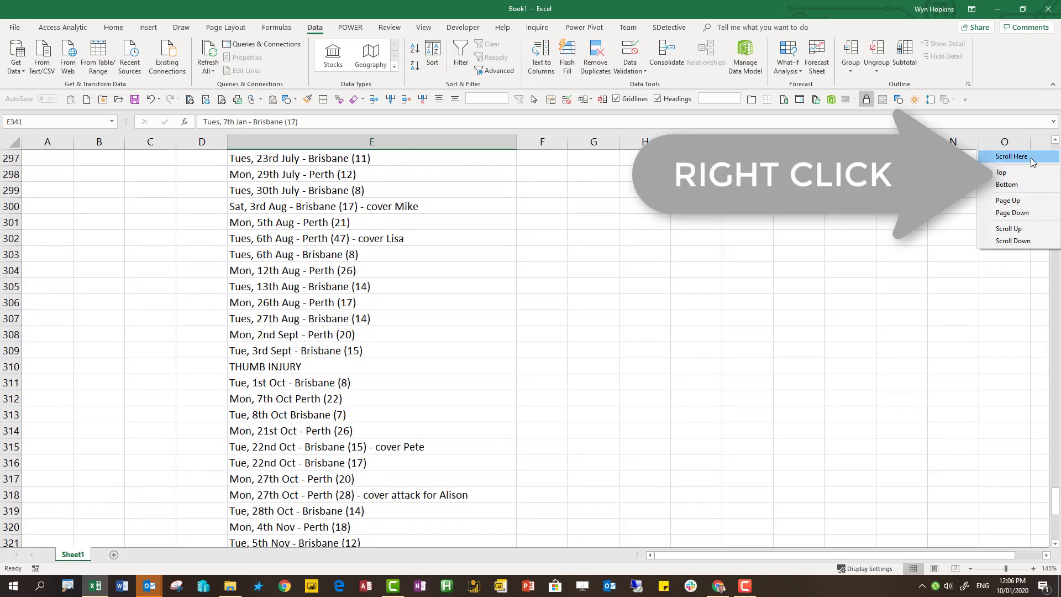
left_click(1025, 171)
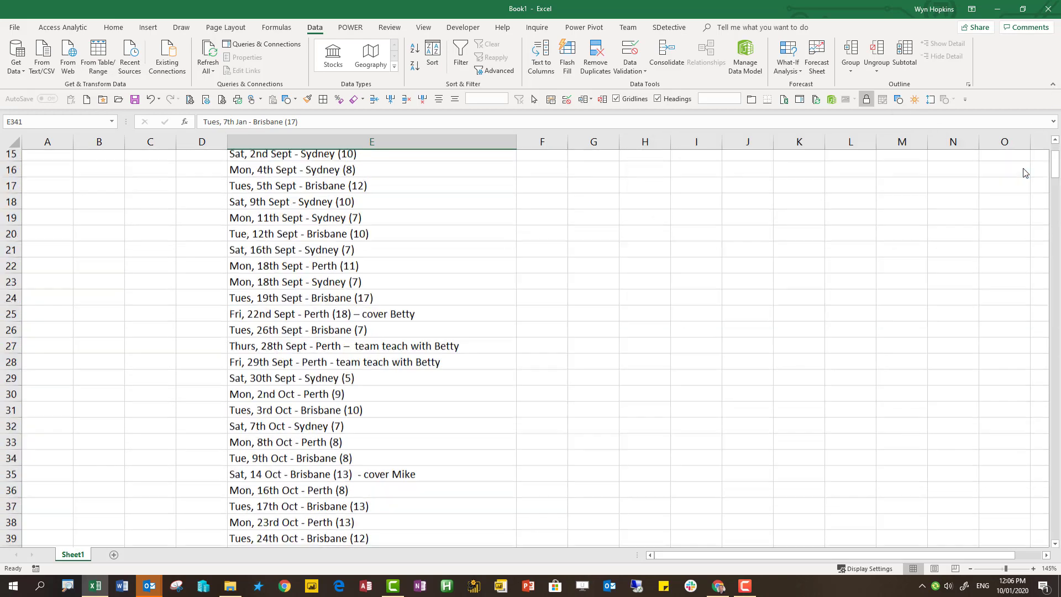
left_click(339, 206, "shift")
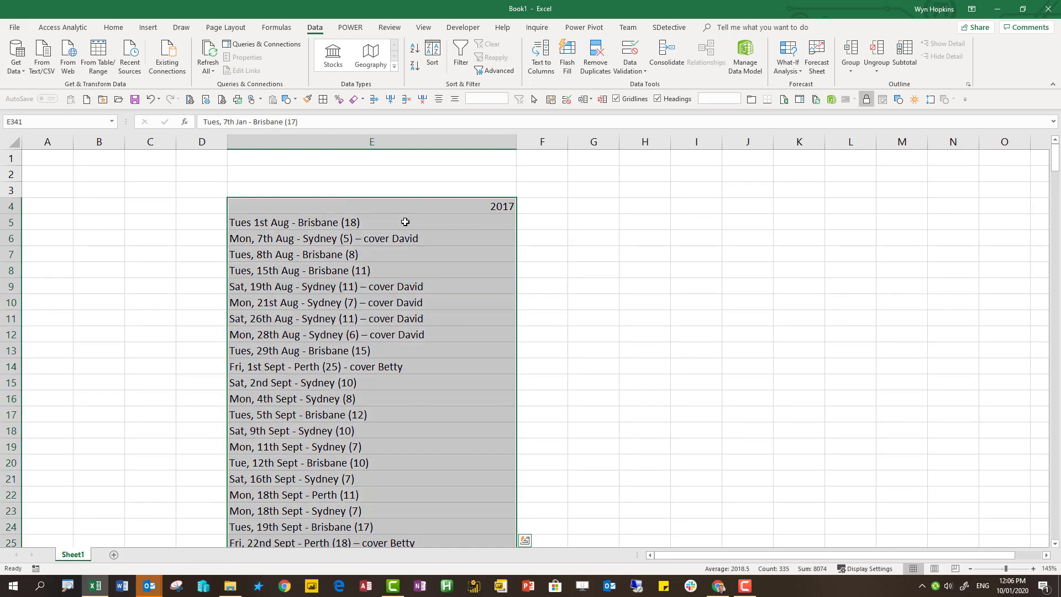
key("ctrl+t")
left_click(447, 315)
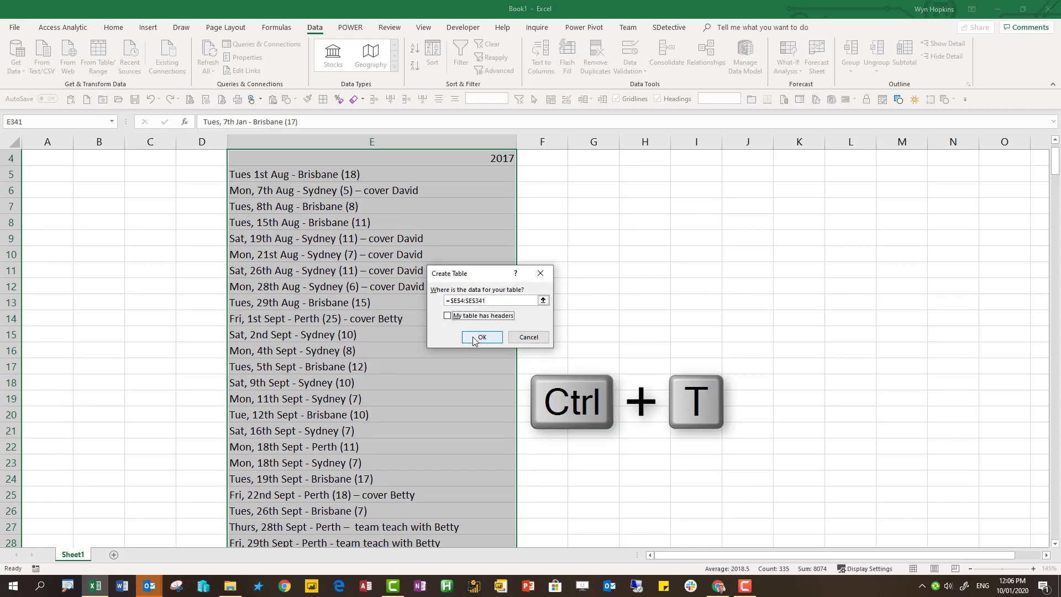
left_click(480, 337)
scroll(309, 191, "up", 1)
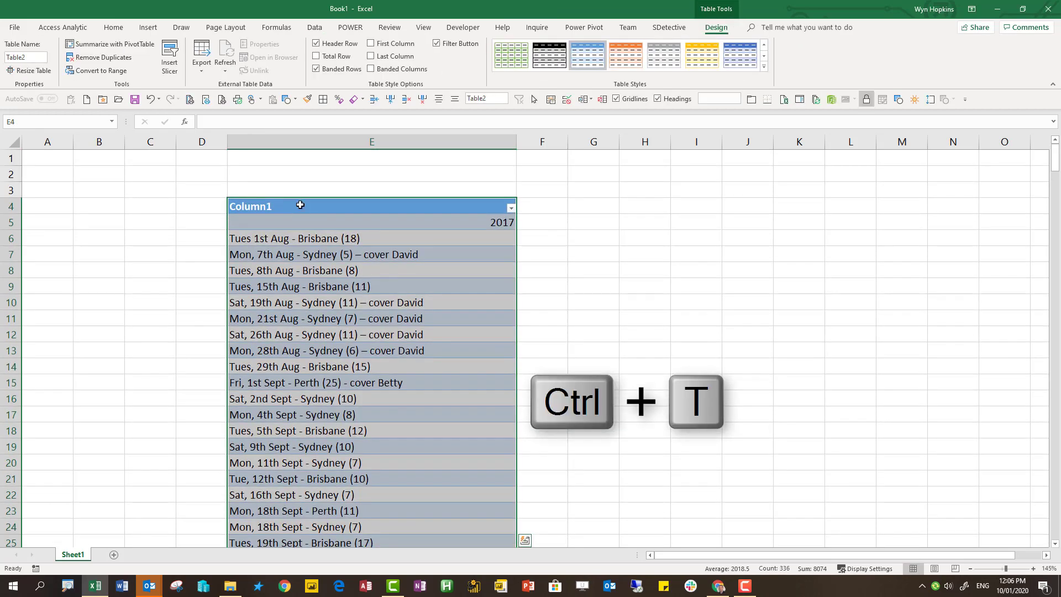
left_click(304, 205)
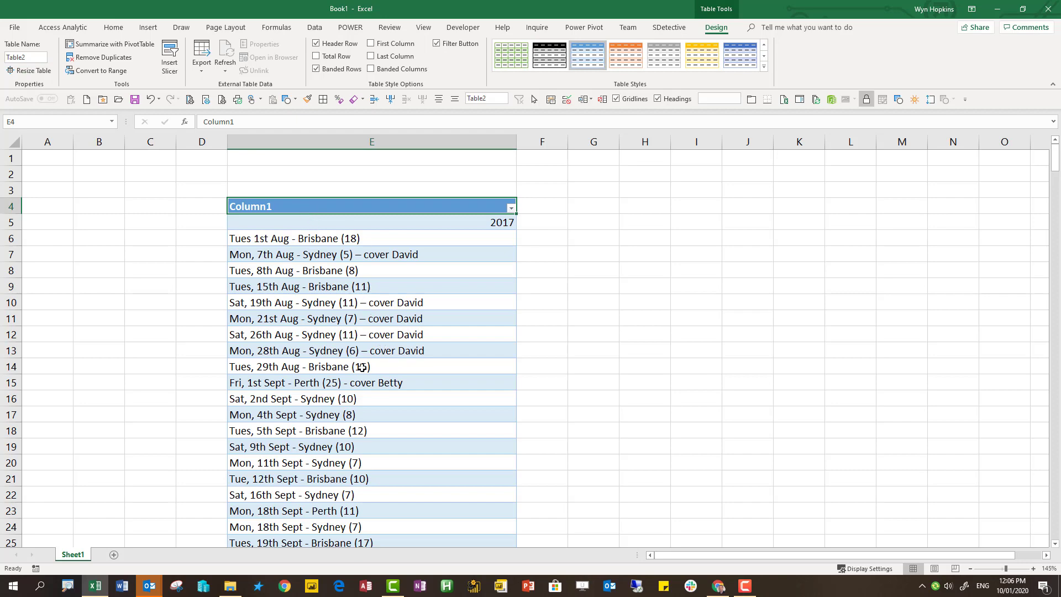
- Load the new table in column E into the Power Query Editor as a query
scroll(363, 366, "down", 10)
scroll(362, 367, "up", 10)
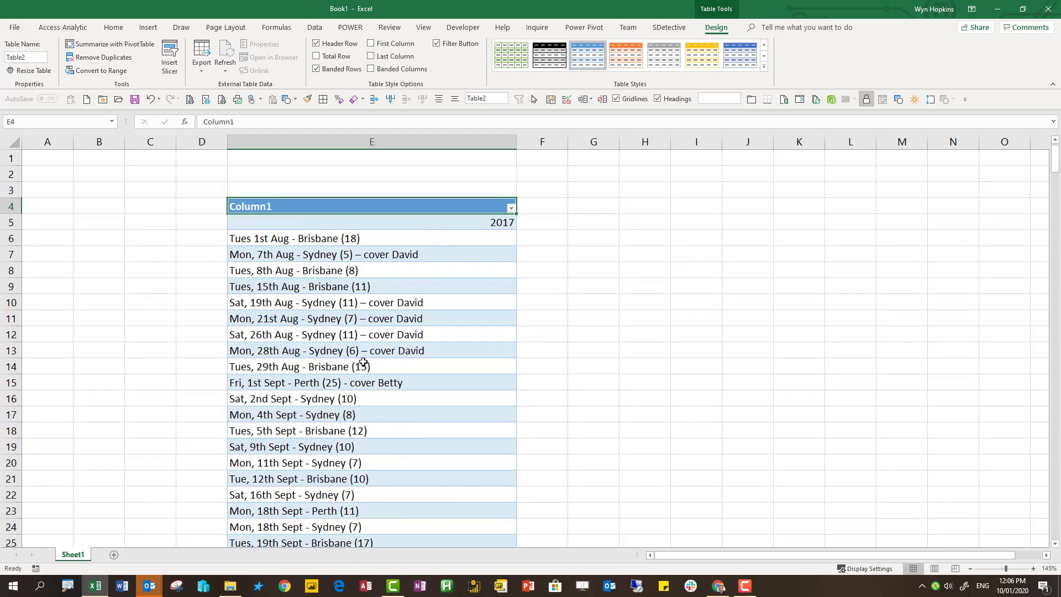
left_click(362, 303)
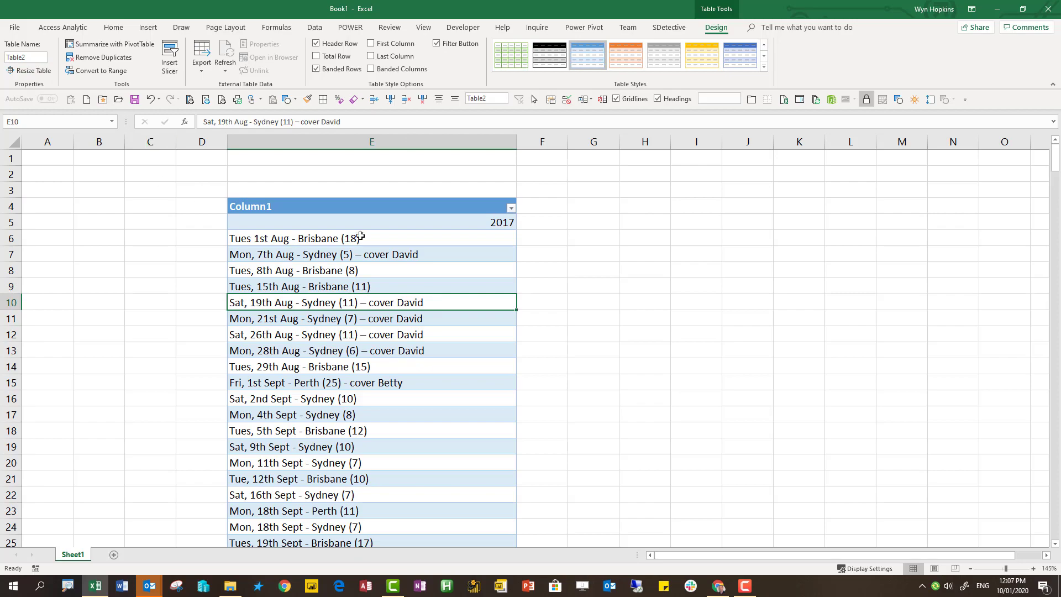
left_click(314, 27)
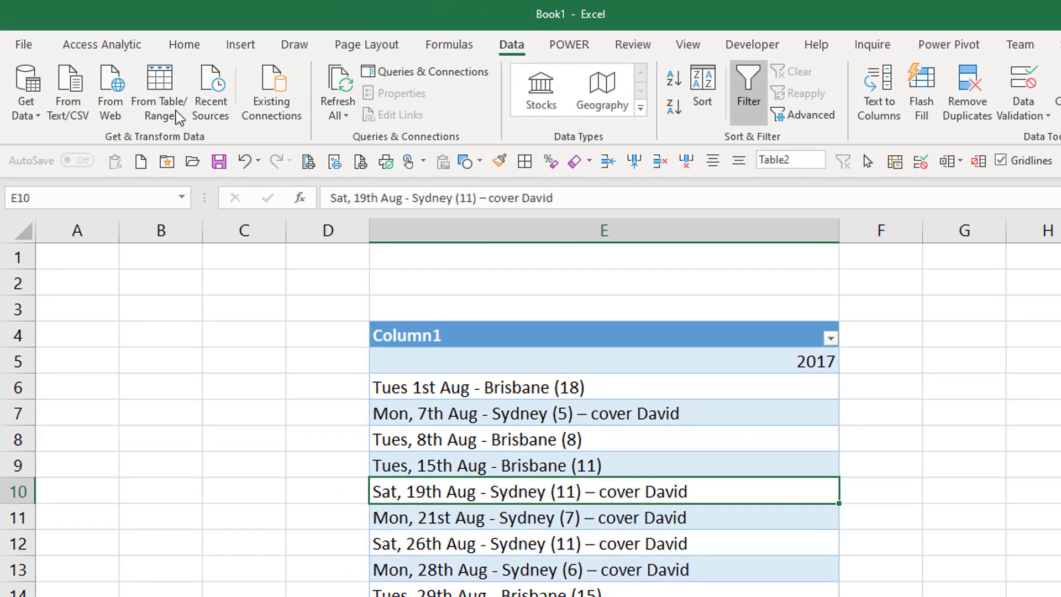
left_click(178, 105)
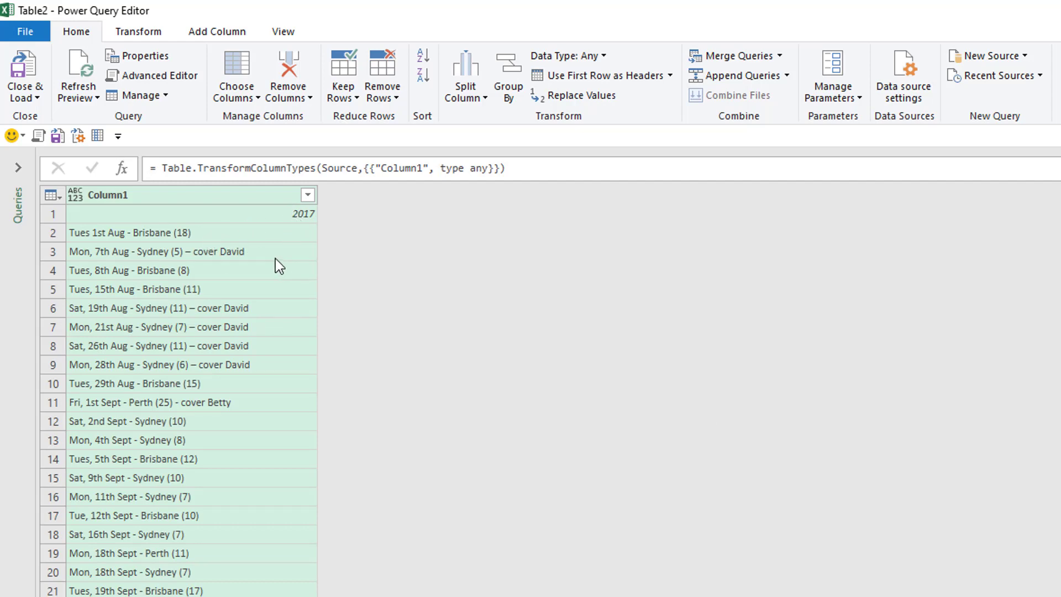
- Examine how the weekday, date, city, bracketed number and cover notes are written in the first year's entries of Column1
left_click(270, 216)
left_click(81, 232)
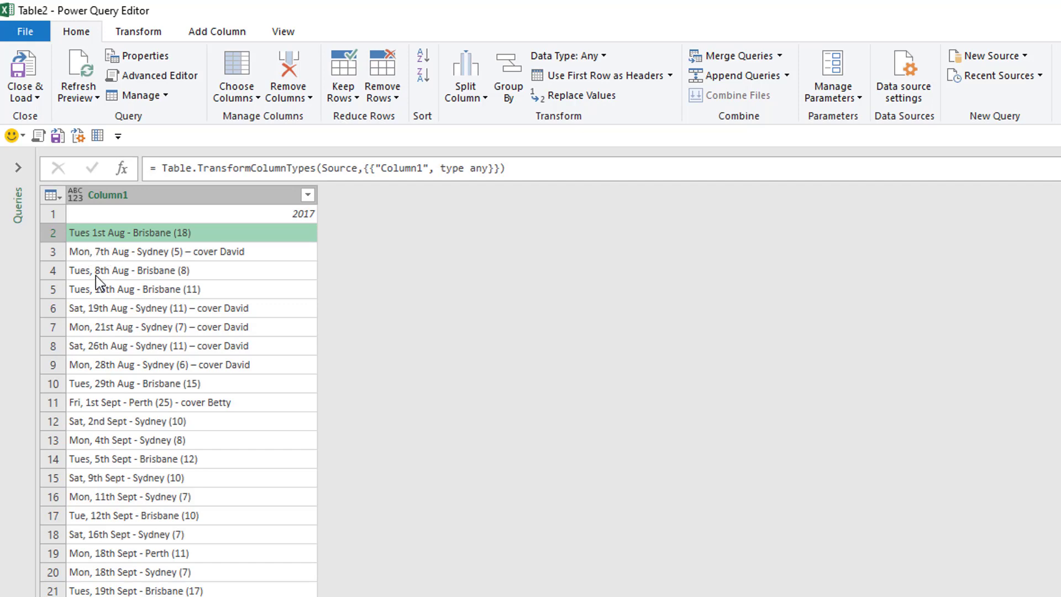
scroll(102, 286, "down", 2)
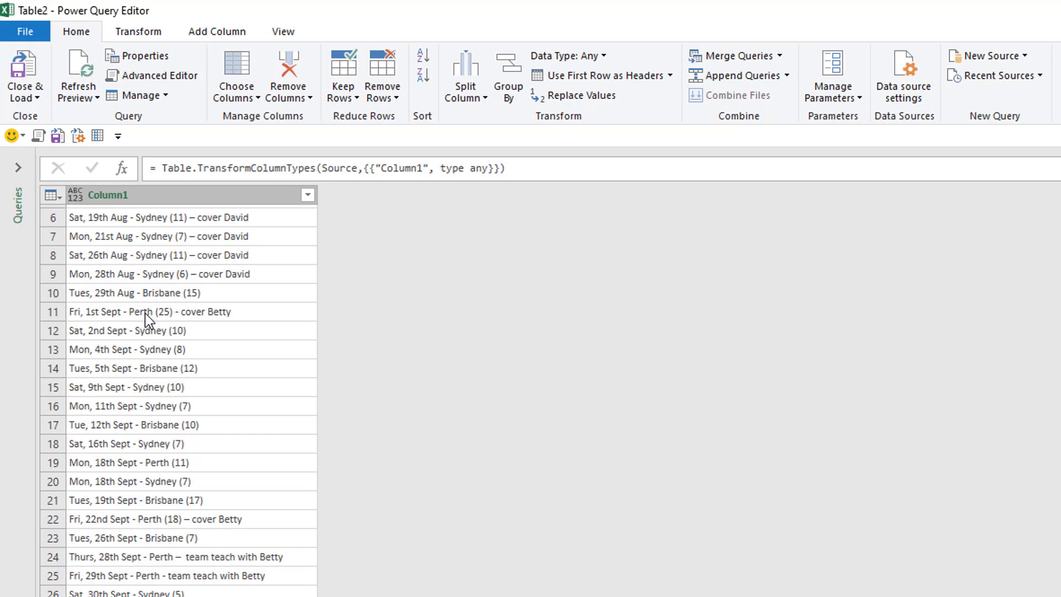
scroll(182, 245, "up", 2)
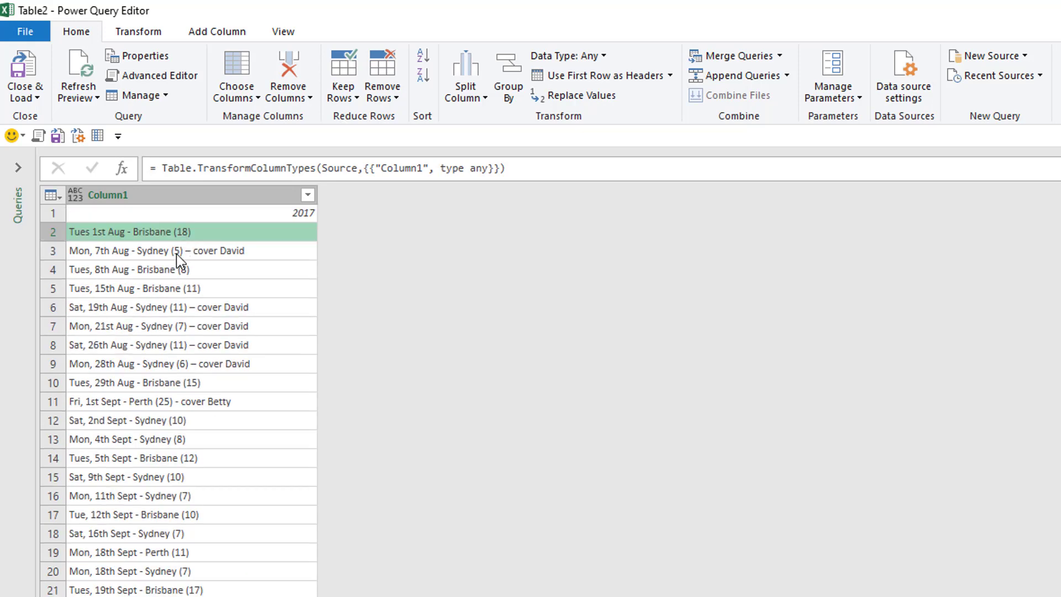
scroll(184, 298, "down", 2)
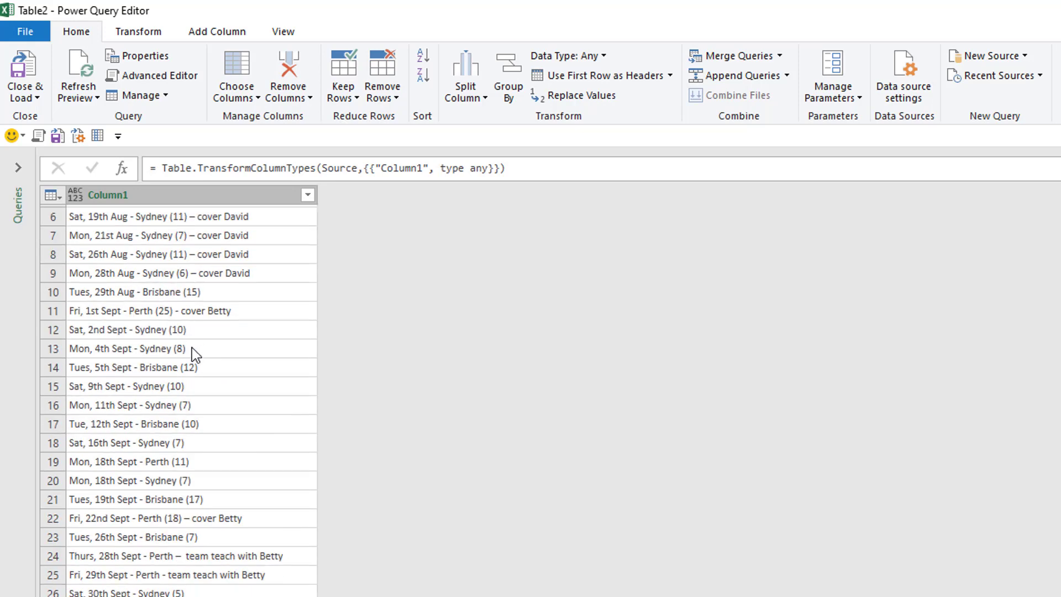
scroll(191, 348, "down", 5)
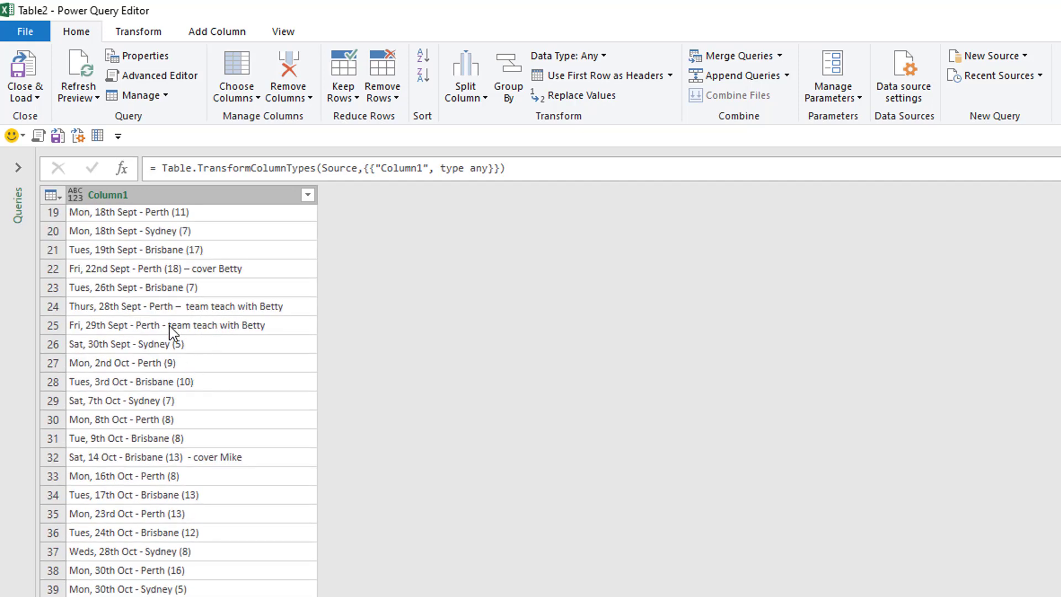
scroll(194, 351, "down", 2)
scroll(192, 352, "down", 4)
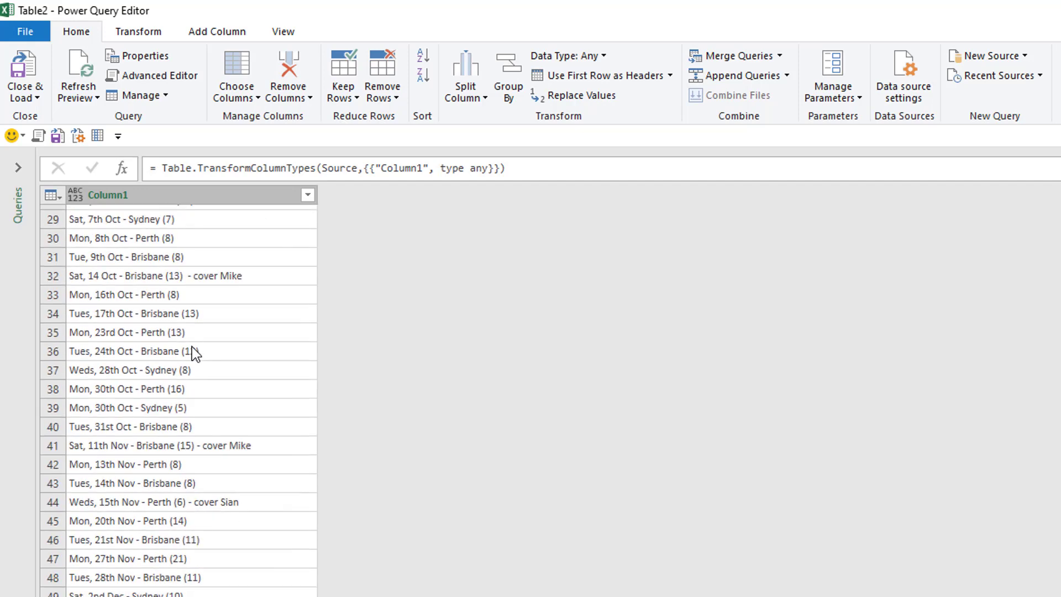
scroll(194, 354, "down", 4)
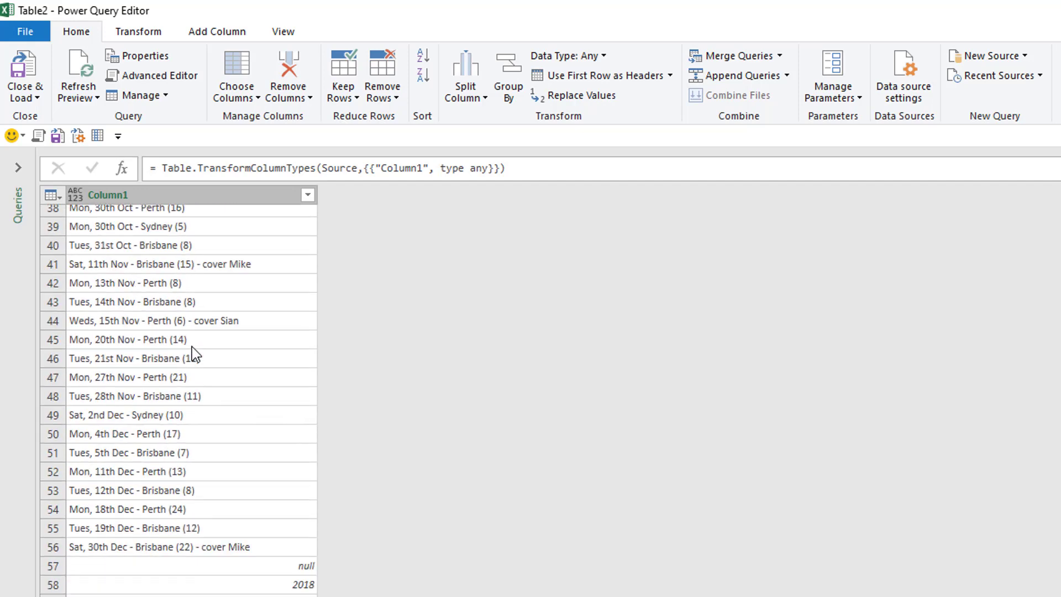
- Look further down Column1 for the rows that hold only a year and the empty rows between the yearly blocks
scroll(191, 346, "down", 2)
left_click(313, 403)
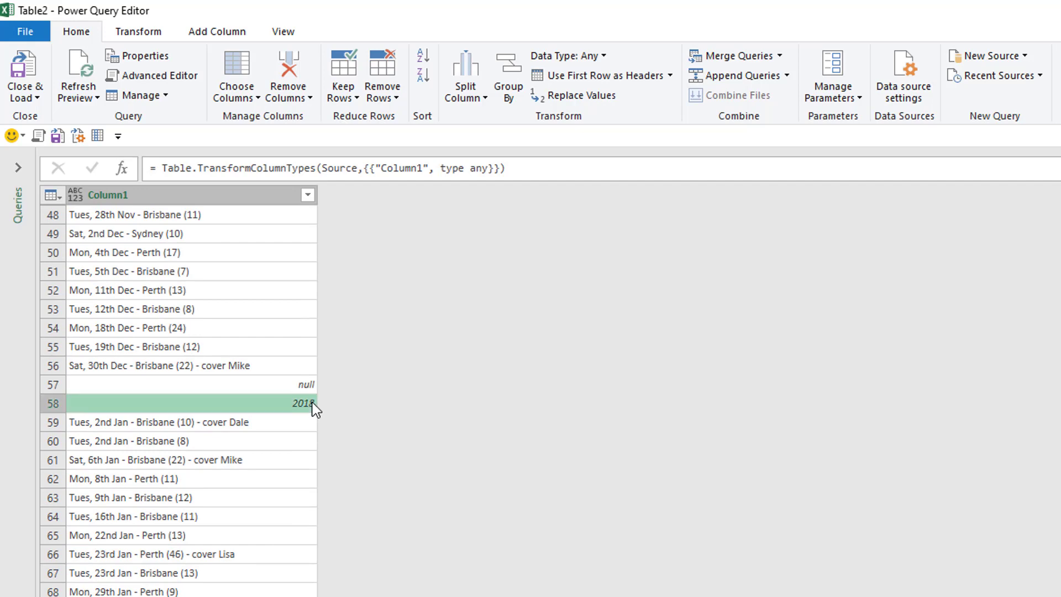
scroll(298, 406, "down", 1)
scroll(276, 422, "down", 8)
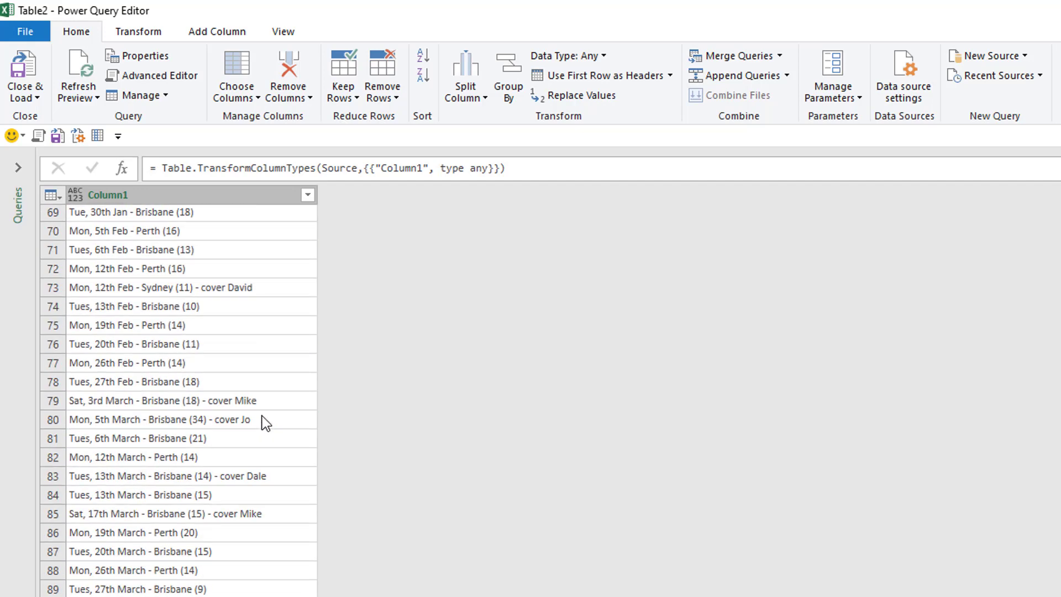
scroll(275, 339, "up", 8)
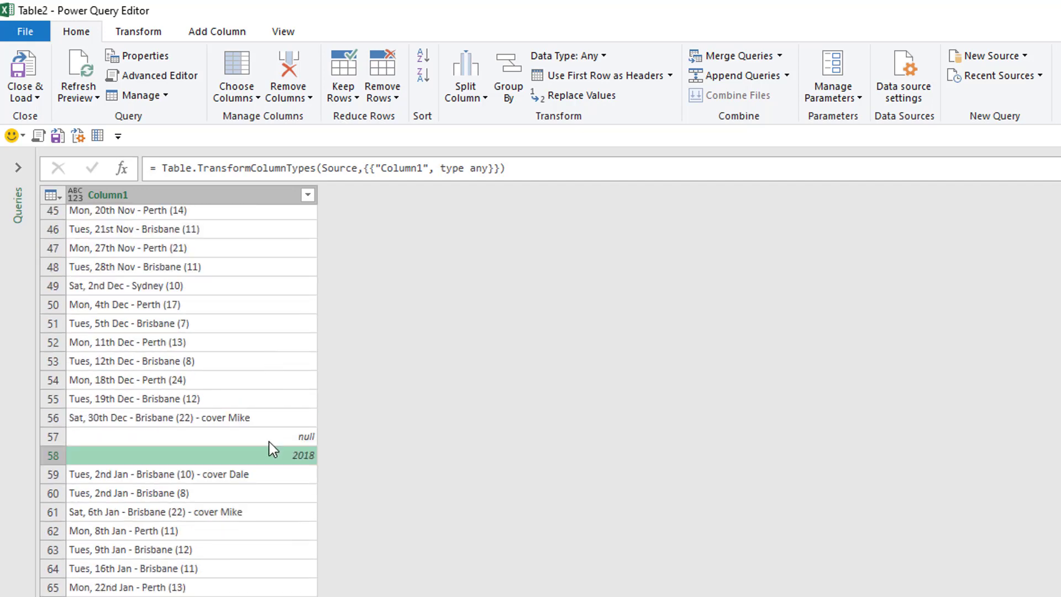
scroll(309, 488, "down", 20)
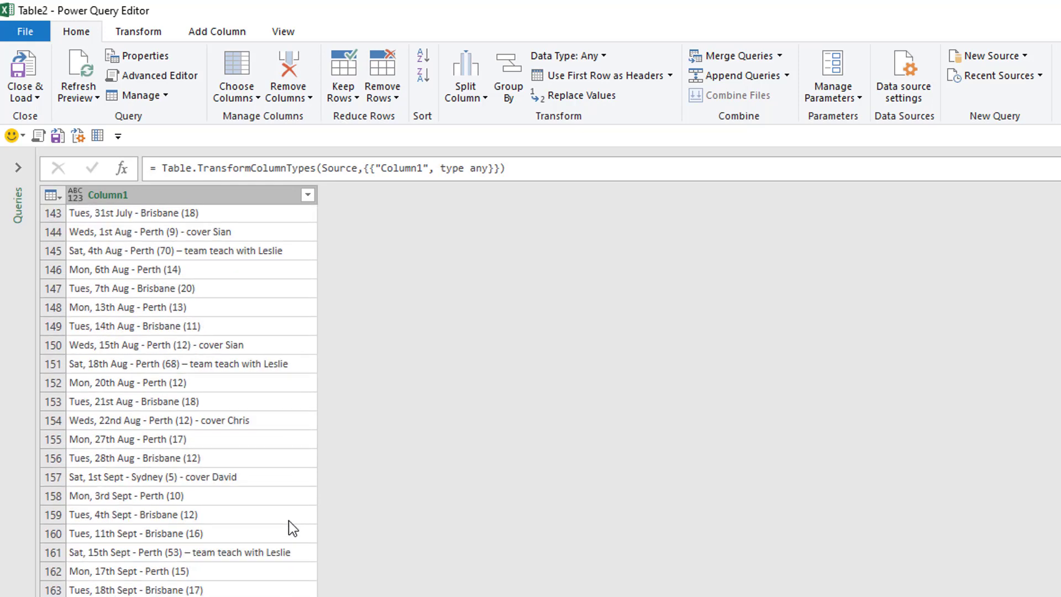
scroll(289, 518, "down", 10)
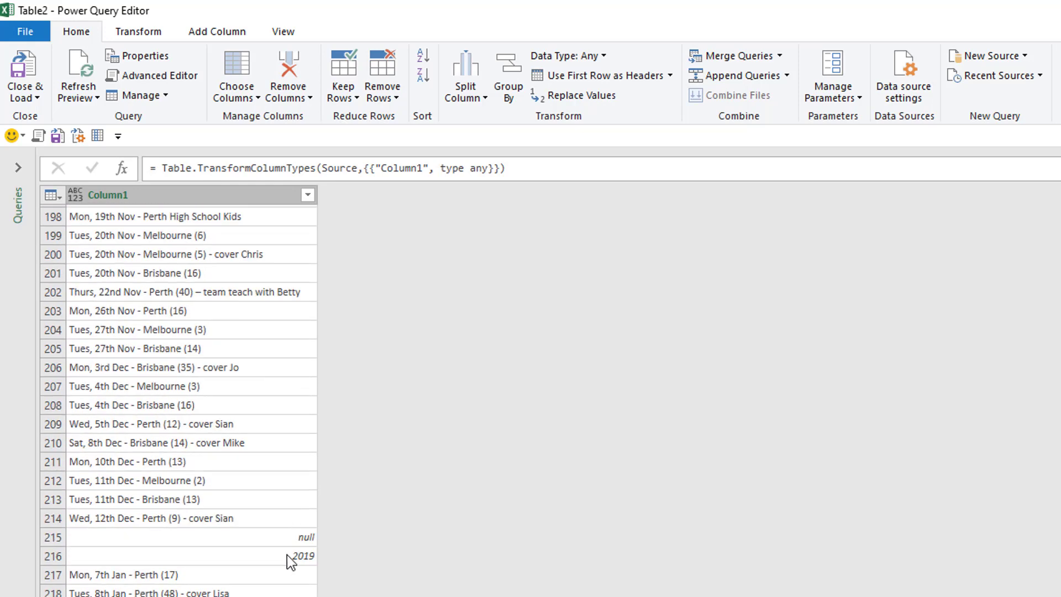
left_click(287, 555)
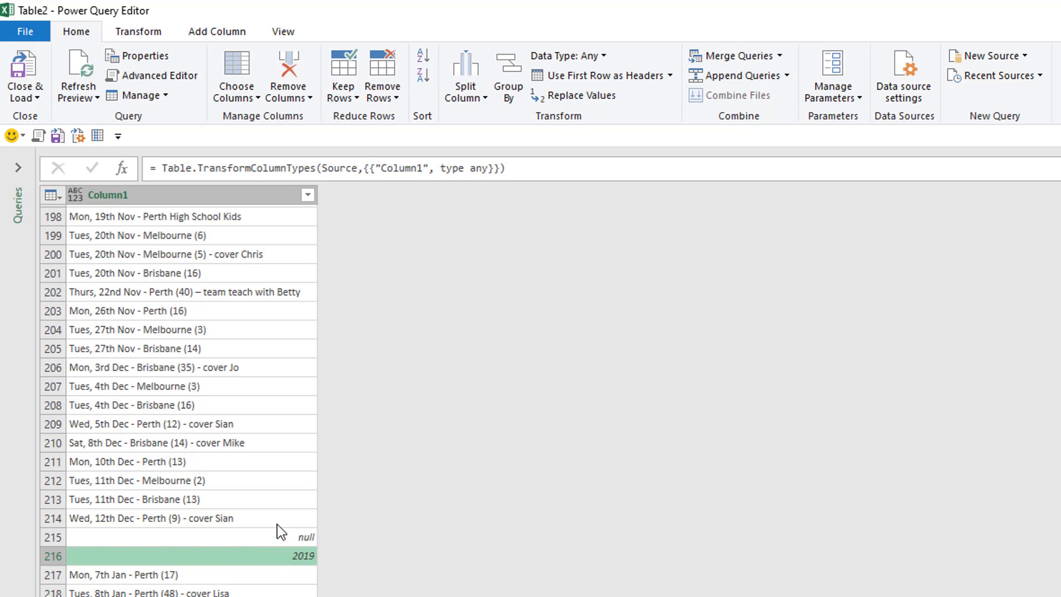
- Filter the null rows out of Column1
left_click(308, 195)
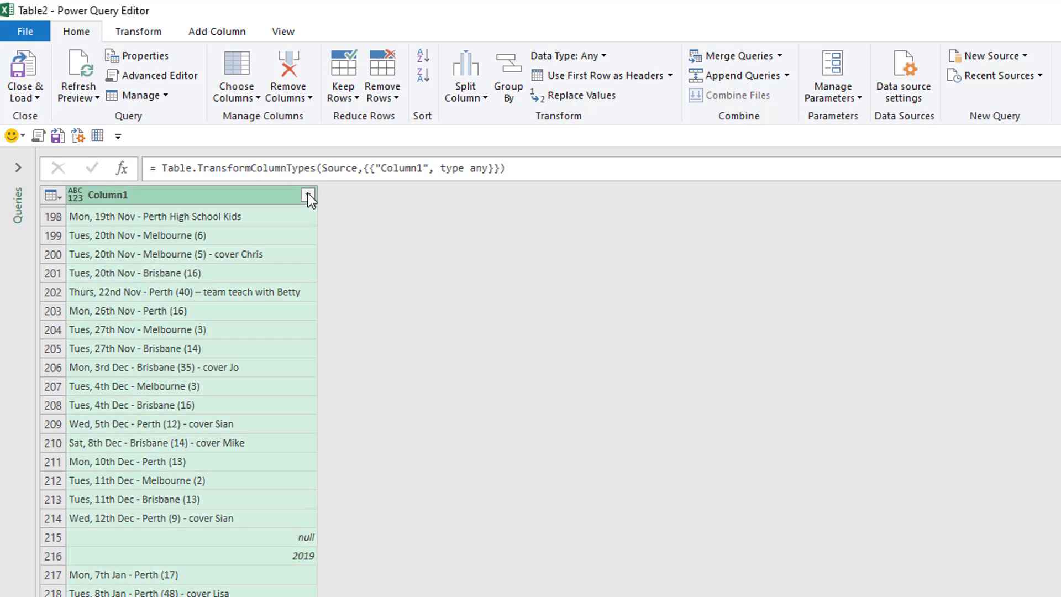
left_click(54, 403)
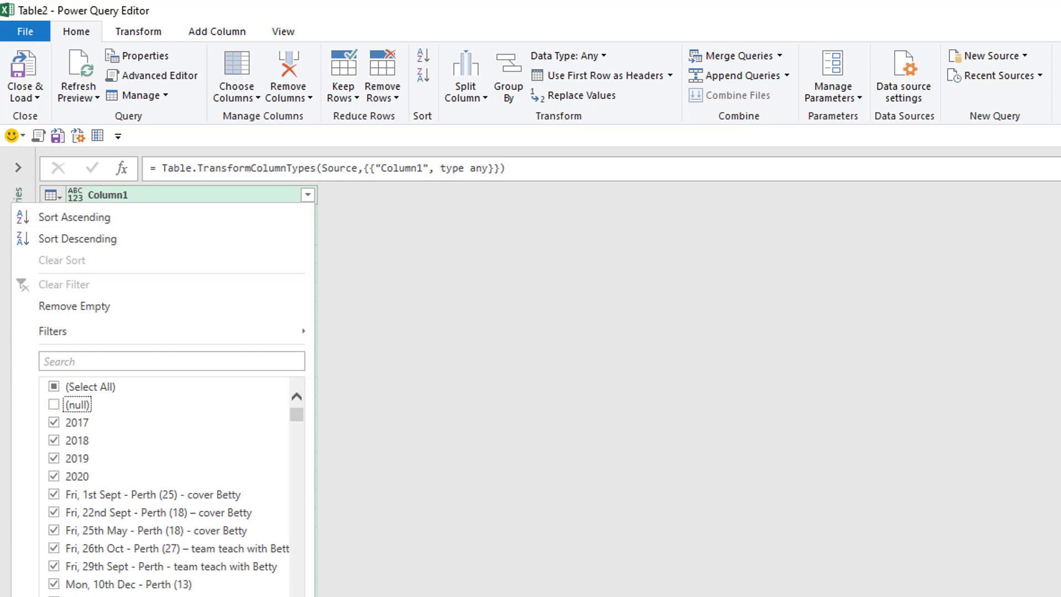
key("Return")
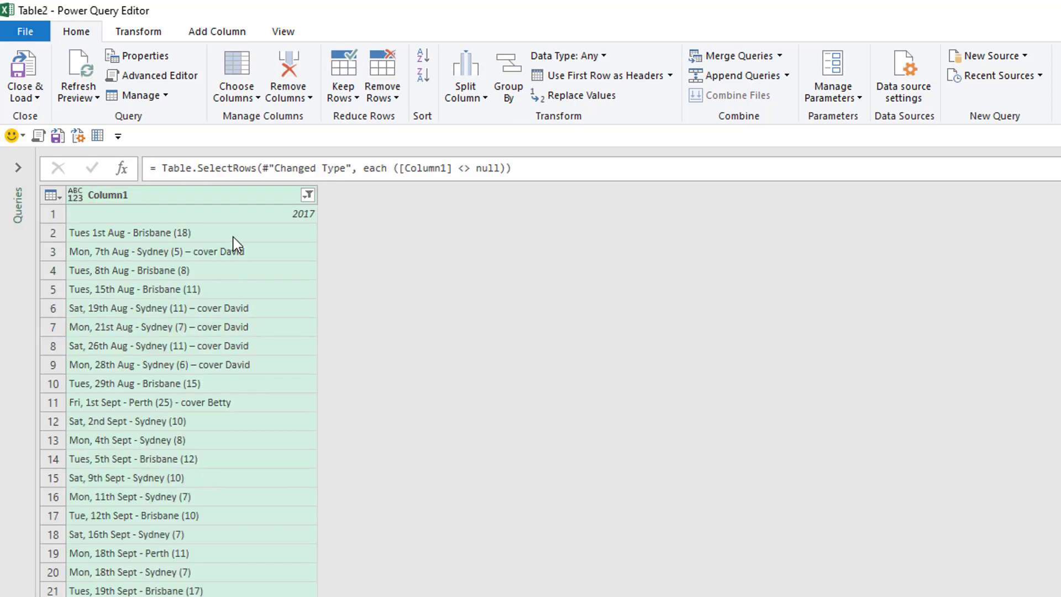
- Add a column with the text length of each Column1 entry and compare the year row with the first dated row
left_click(217, 31)
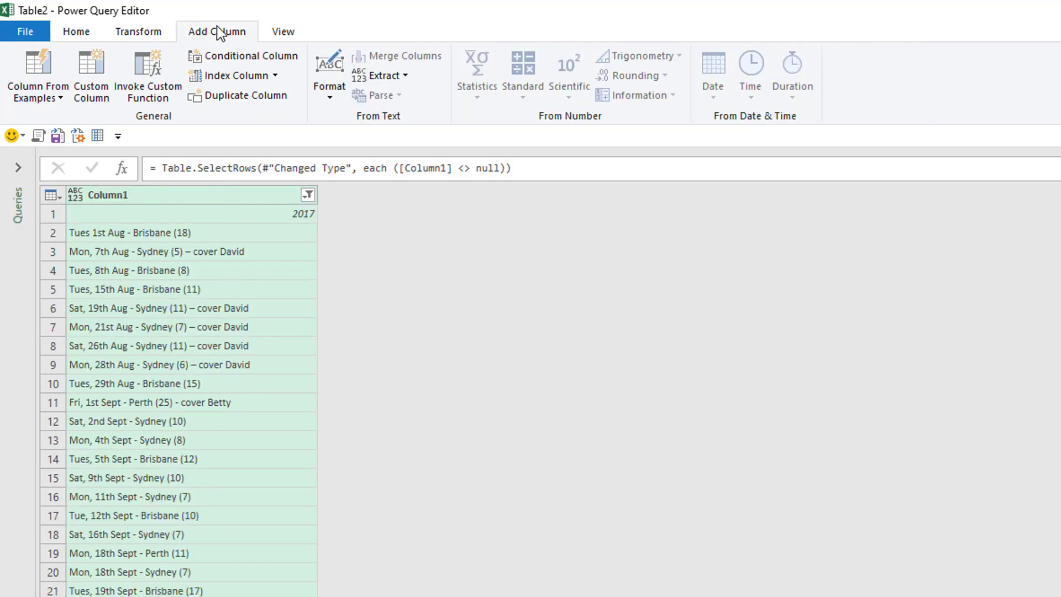
left_click(403, 76)
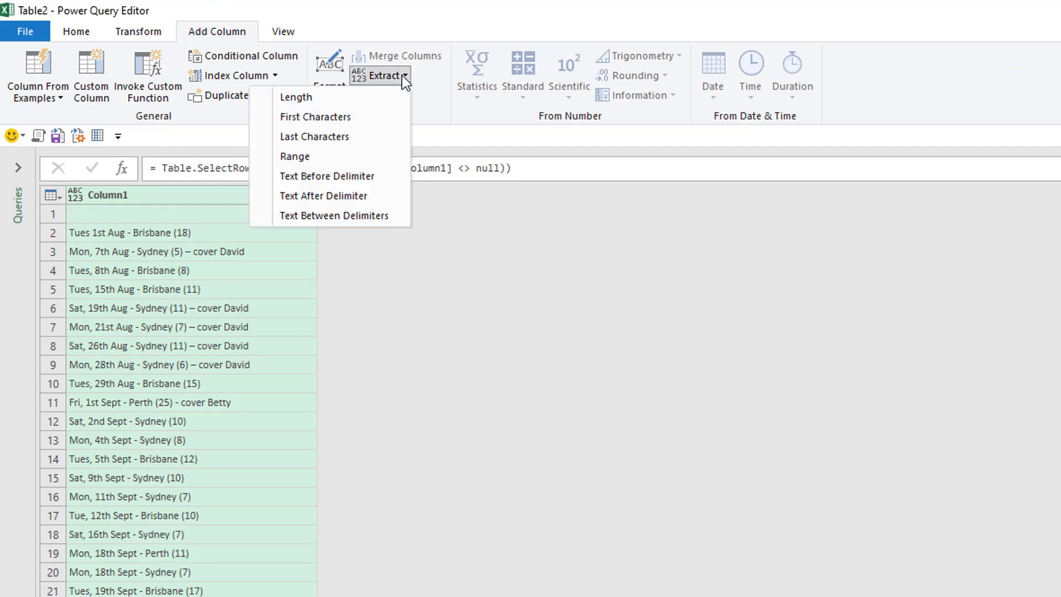
left_click(321, 96)
left_click(393, 220)
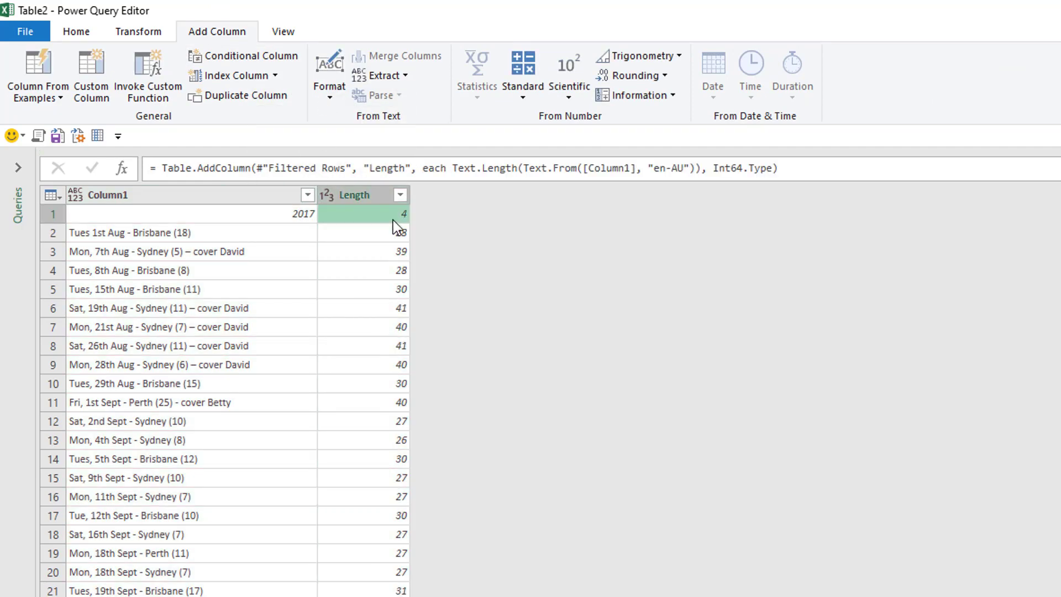
left_click(352, 229)
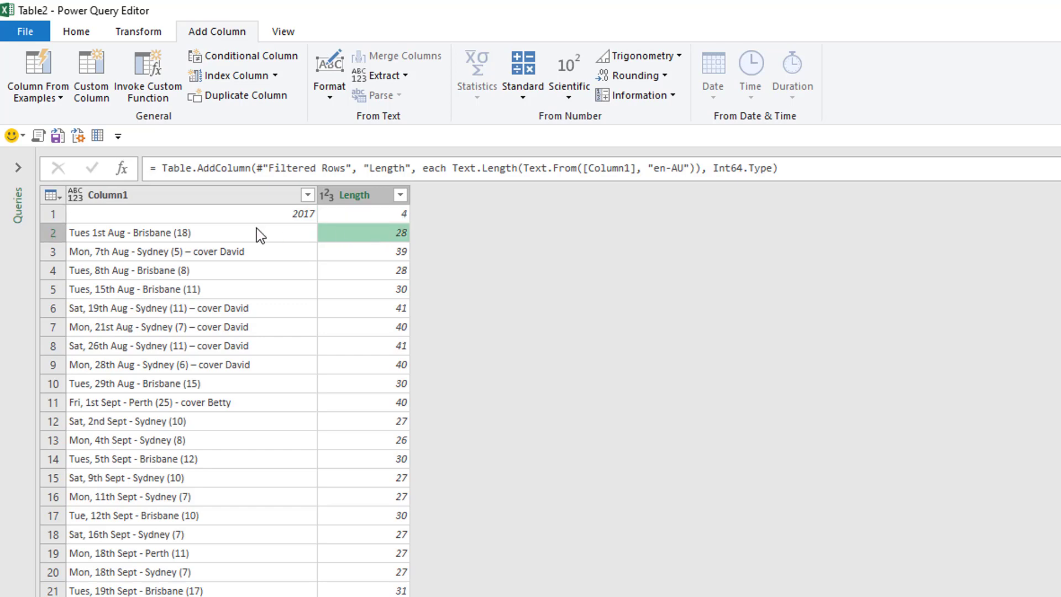
- Start a conditional column with a rule that tests whether Length equals 4
left_click(373, 219)
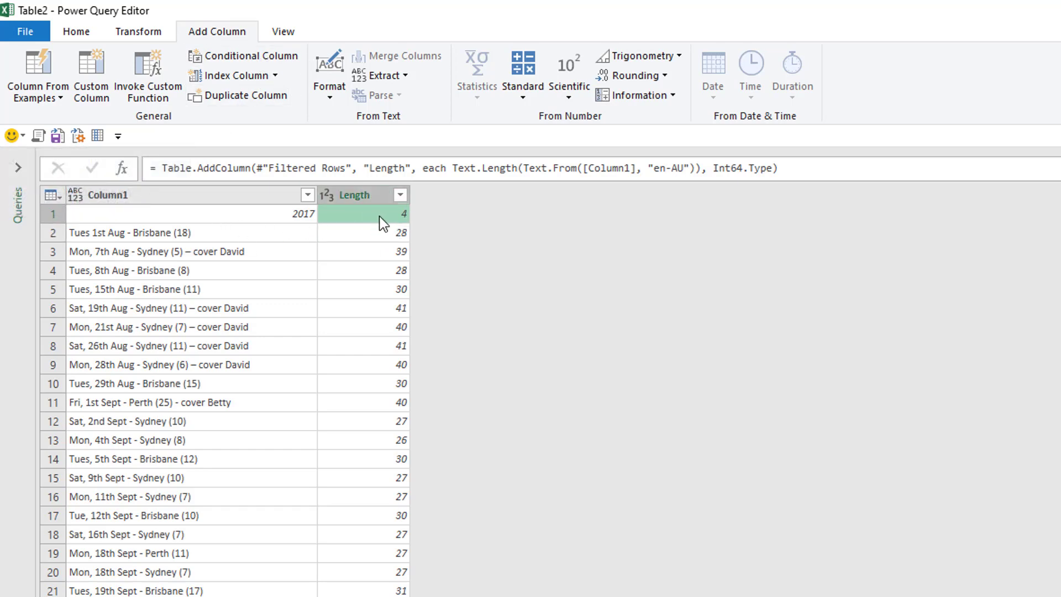
left_click(279, 216)
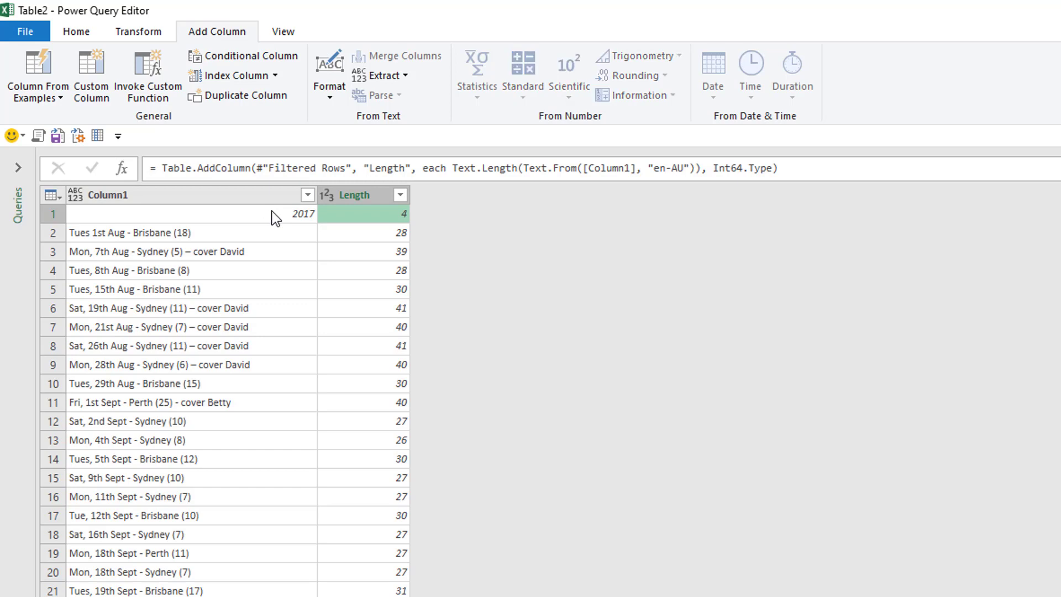
left_click(379, 218)
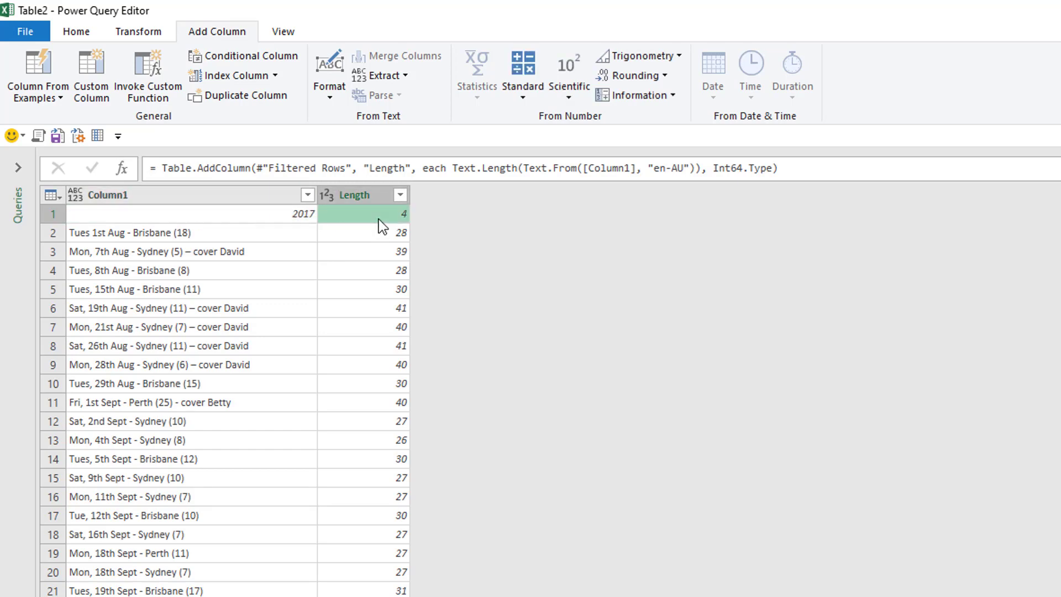
left_click(250, 58)
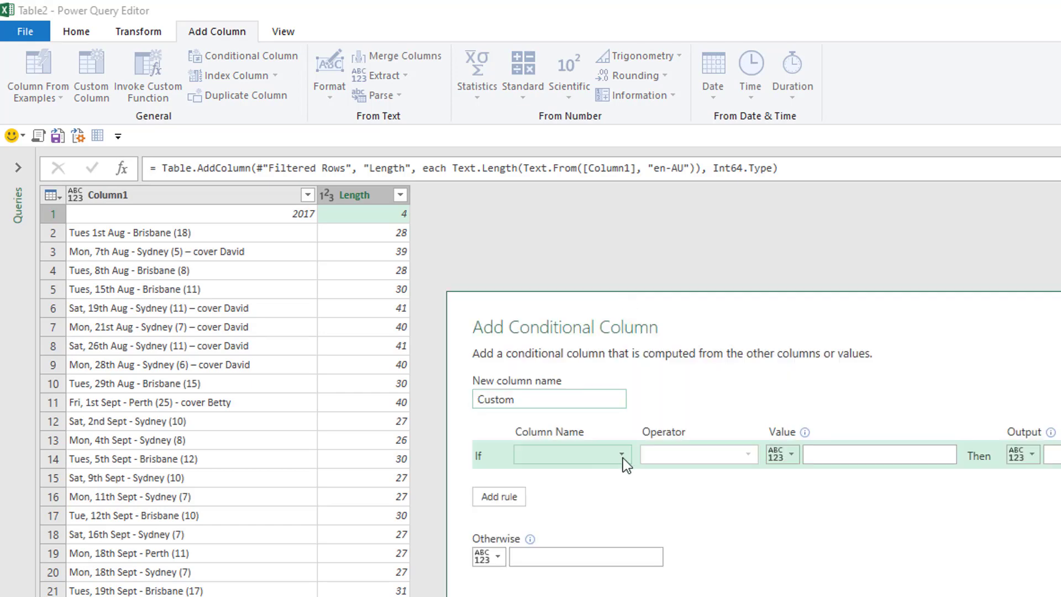
left_click(623, 456)
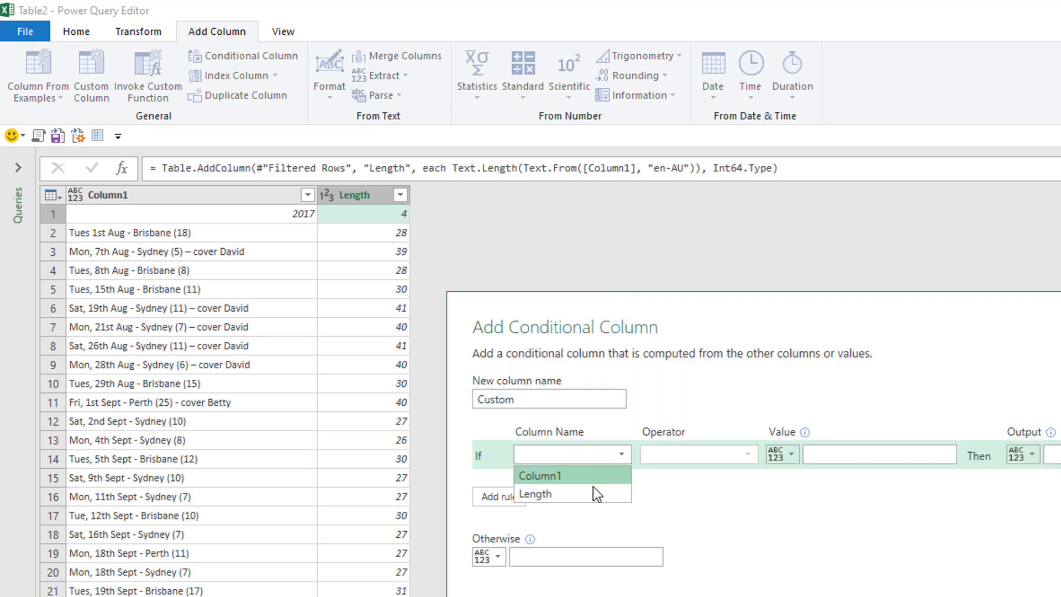
left_click(591, 492)
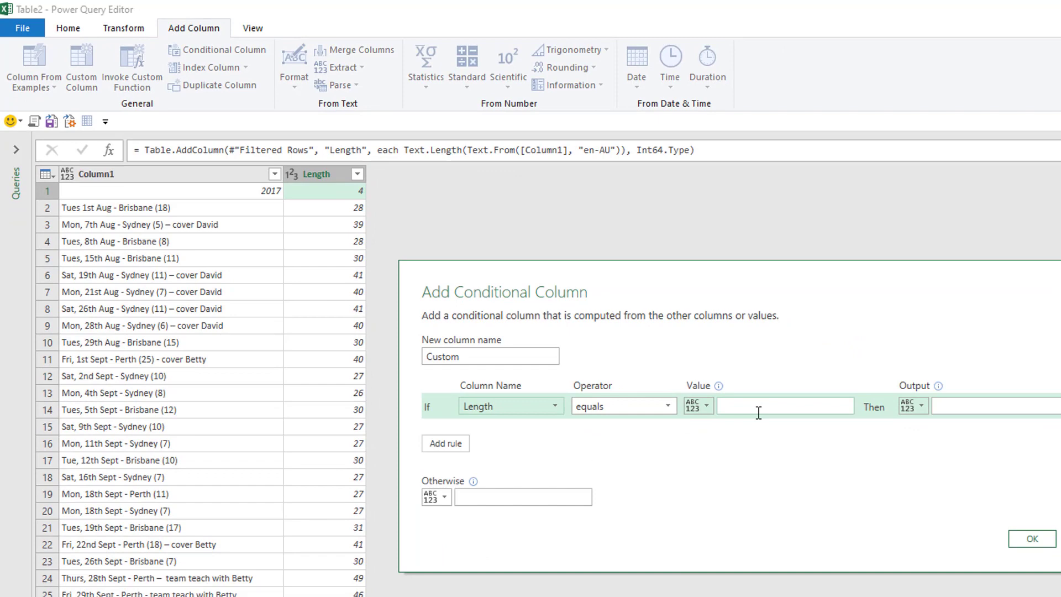
left_click(758, 413)
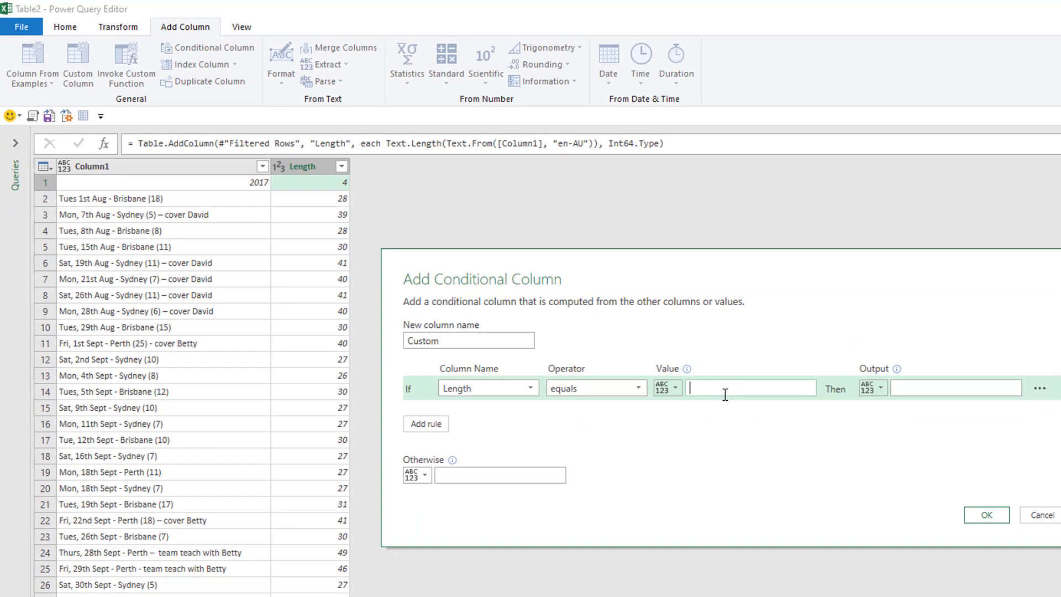
type("4")
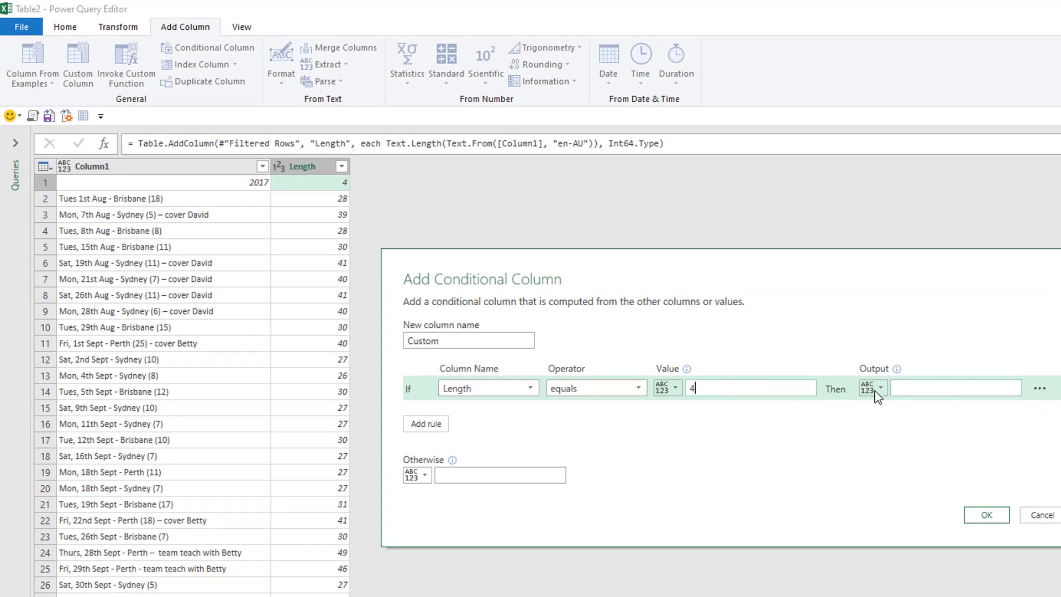
- Make the rule output the value from Column1 and create the conditional column
left_click(876, 393)
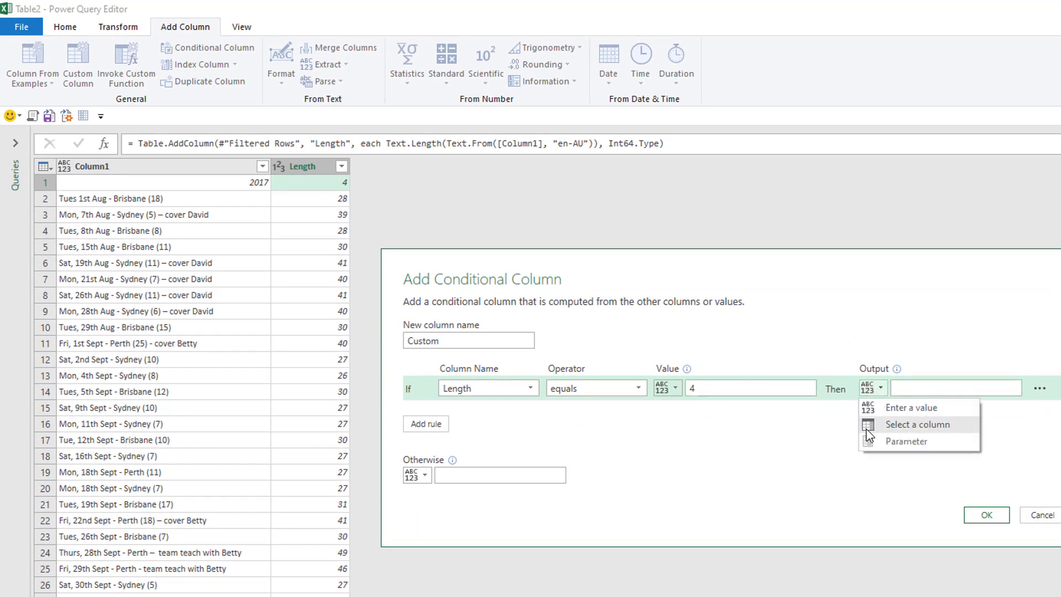
left_click(919, 424)
left_click(1013, 390)
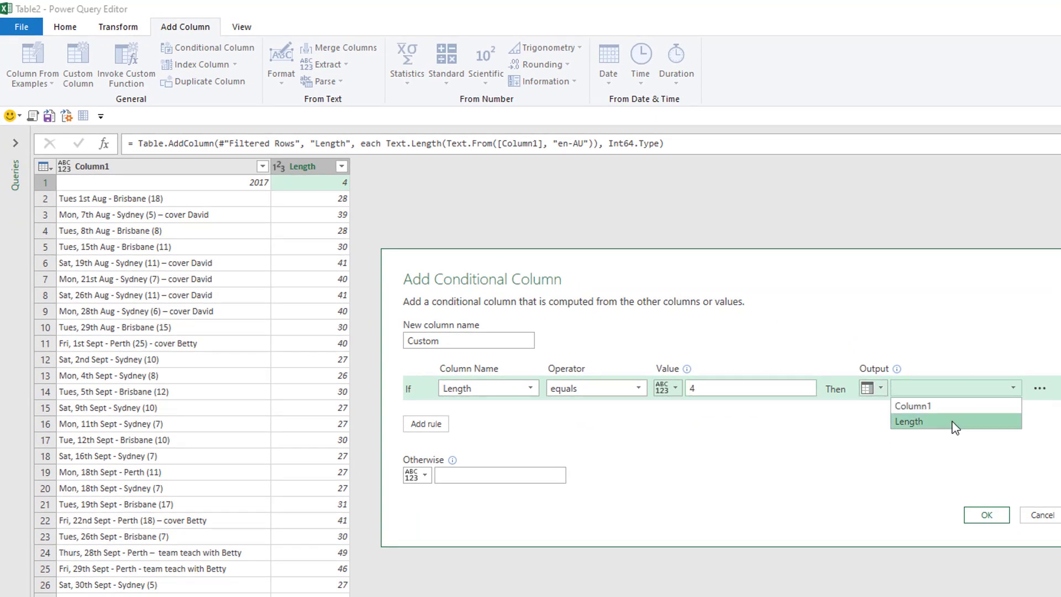
left_click(953, 407)
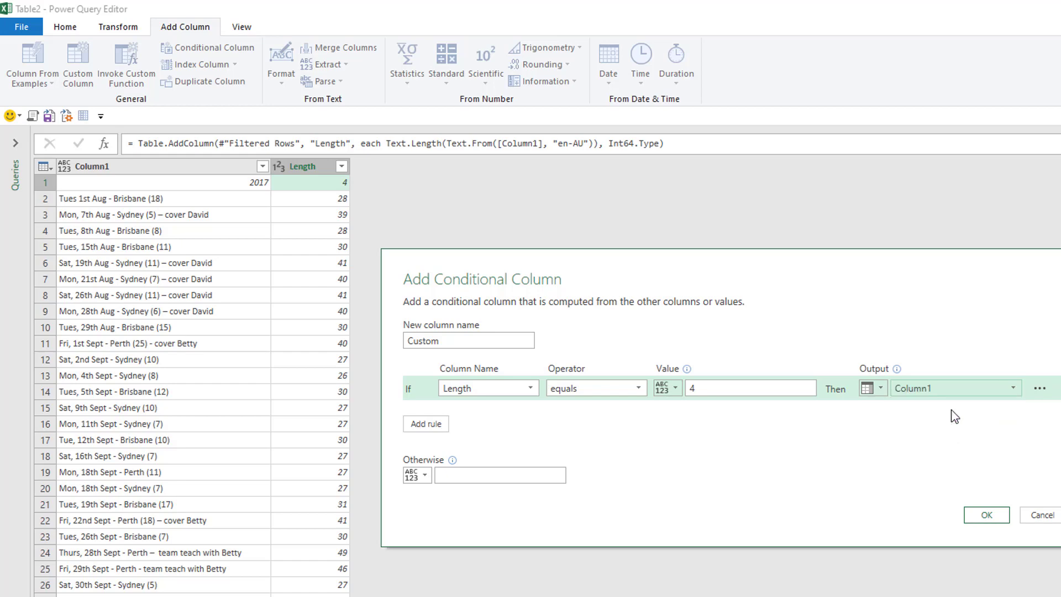
left_click(982, 513)
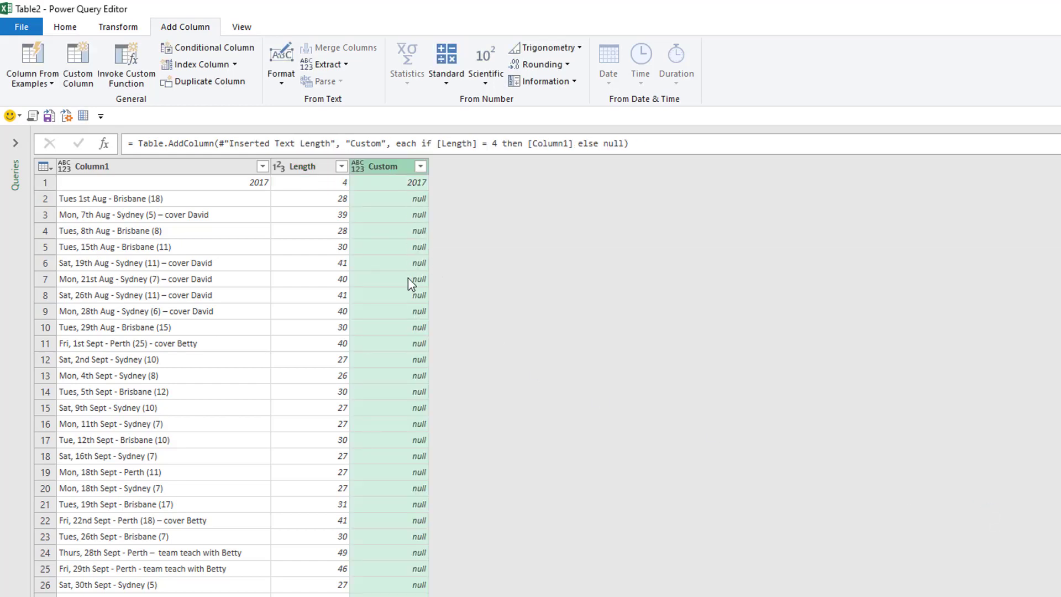
- Fill the year values down through the null cells of the Custom column
scroll(405, 374, "down", 12)
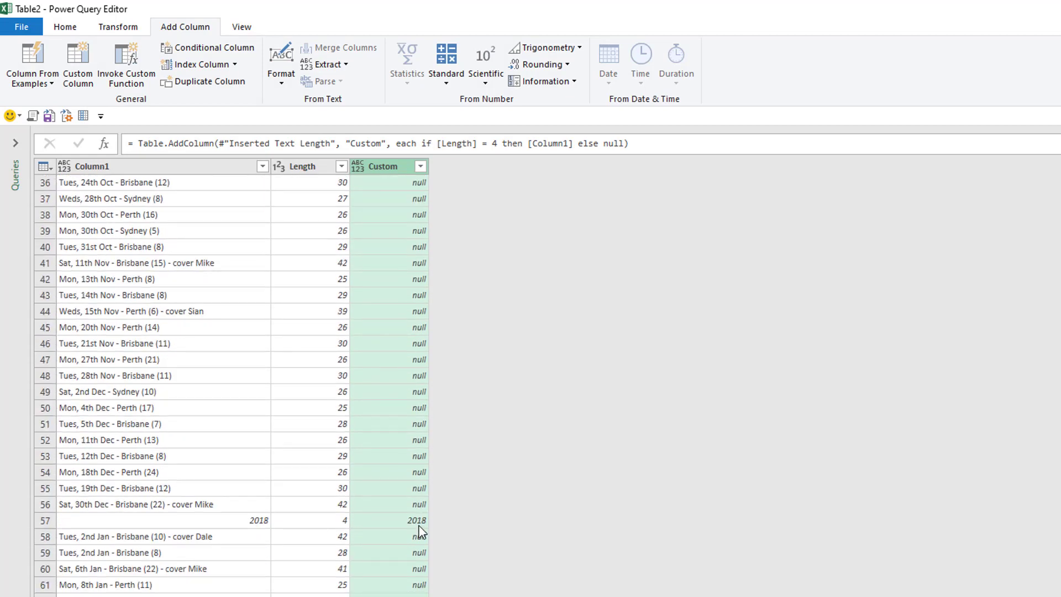
right_click(396, 167)
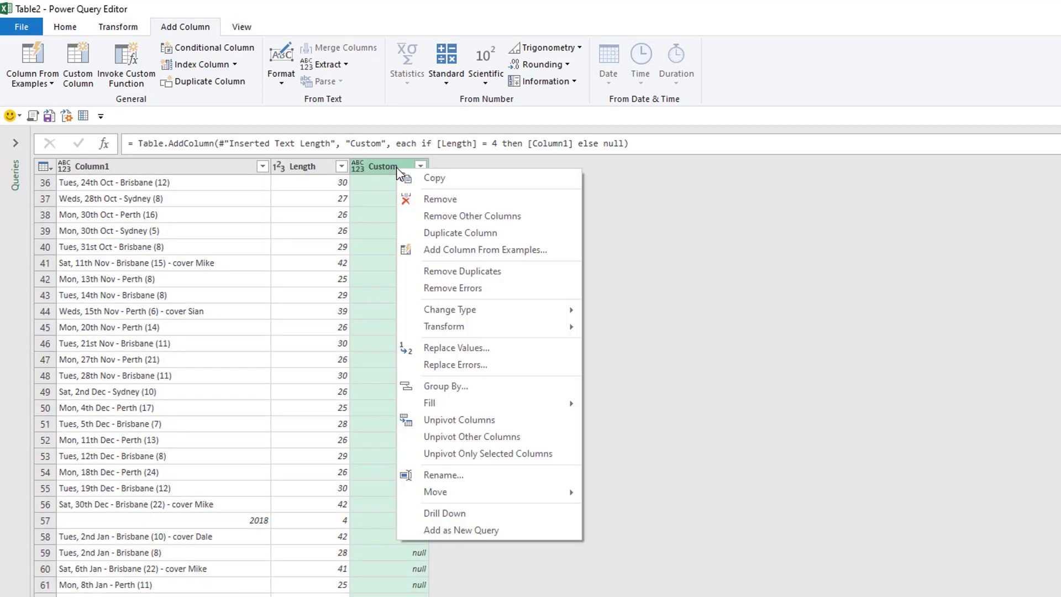
mouse_move(505, 405)
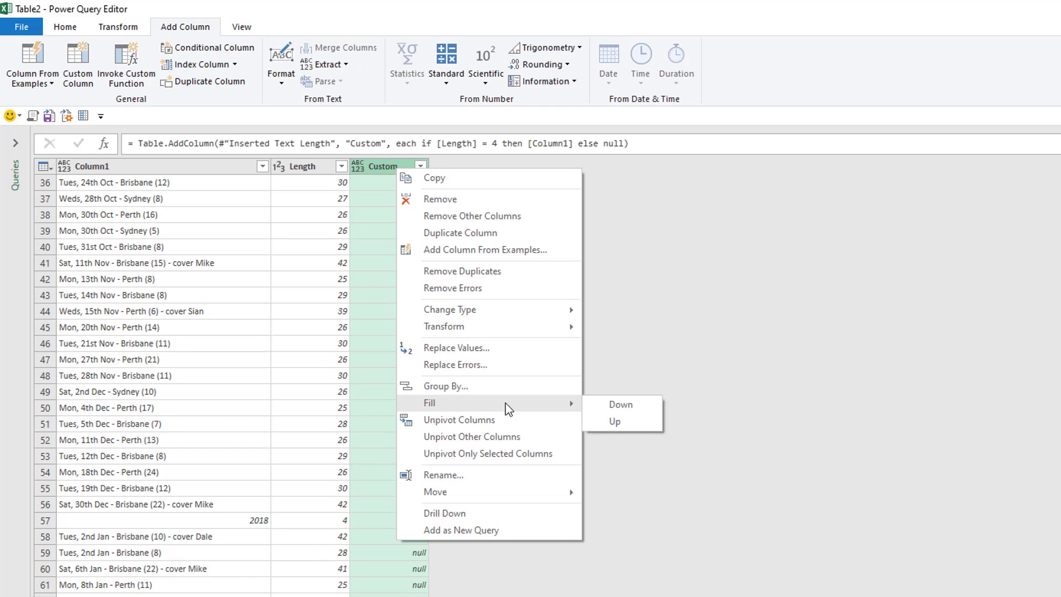
left_click(628, 408)
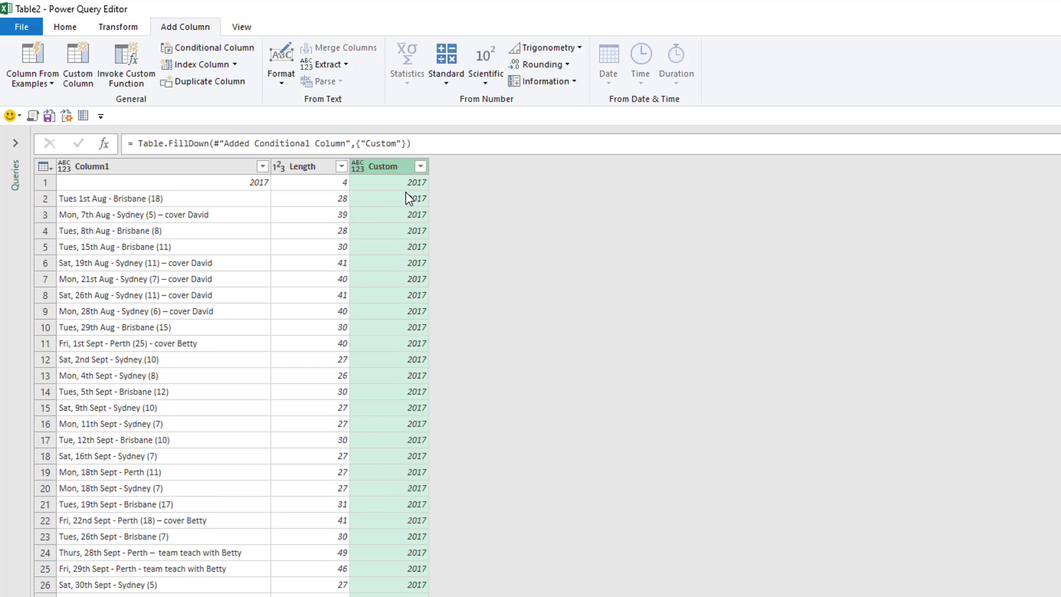
- Check the filled-down years across the yearly blocks and the distinct values in the Custom column
scroll(403, 490, "down", 14)
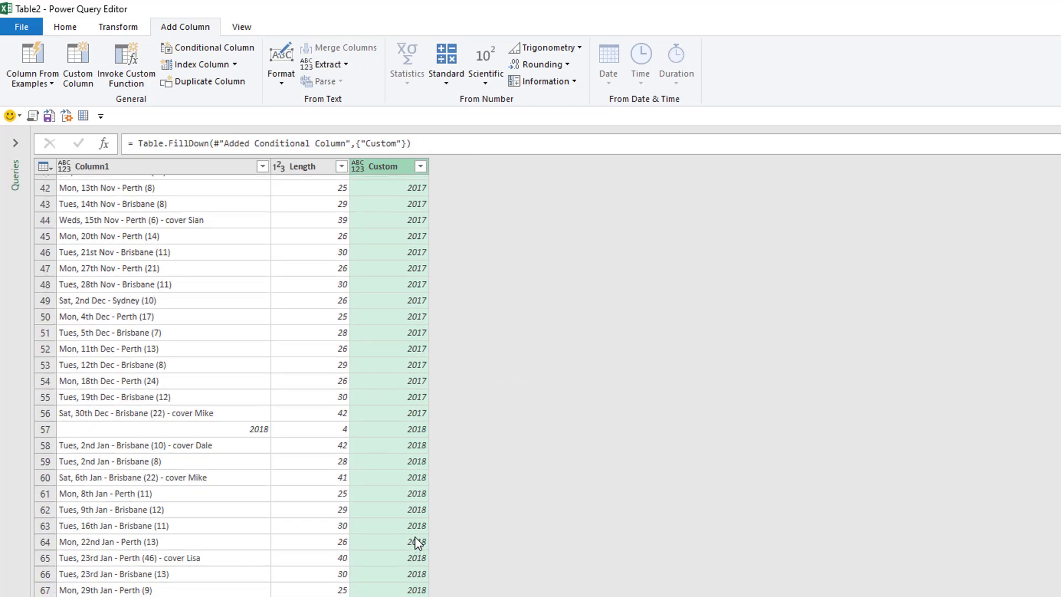
scroll(409, 535, "down", 20)
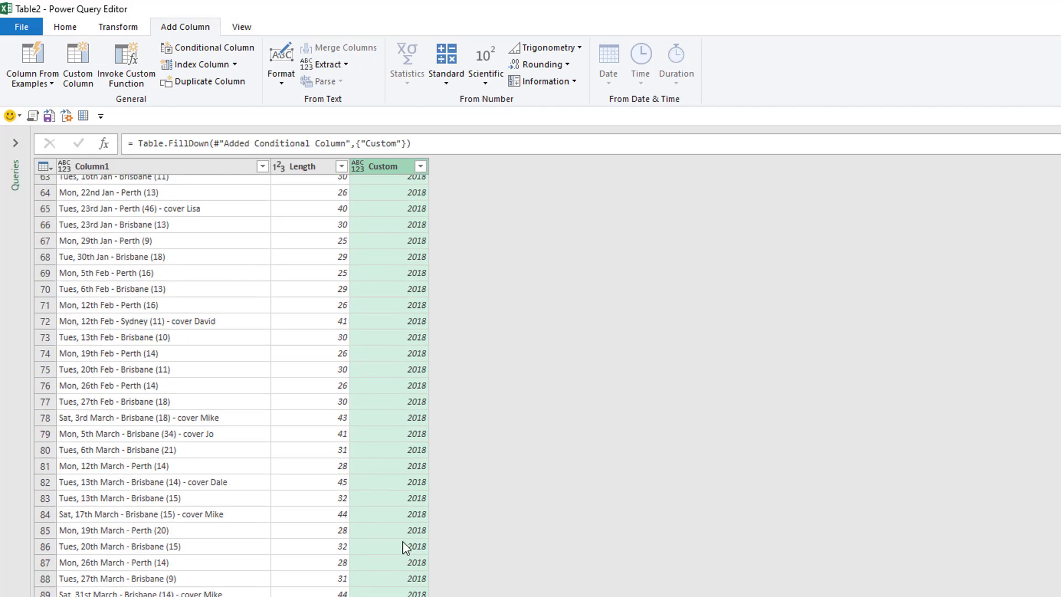
scroll(412, 533, "down", 3)
scroll(410, 527, "down", 20)
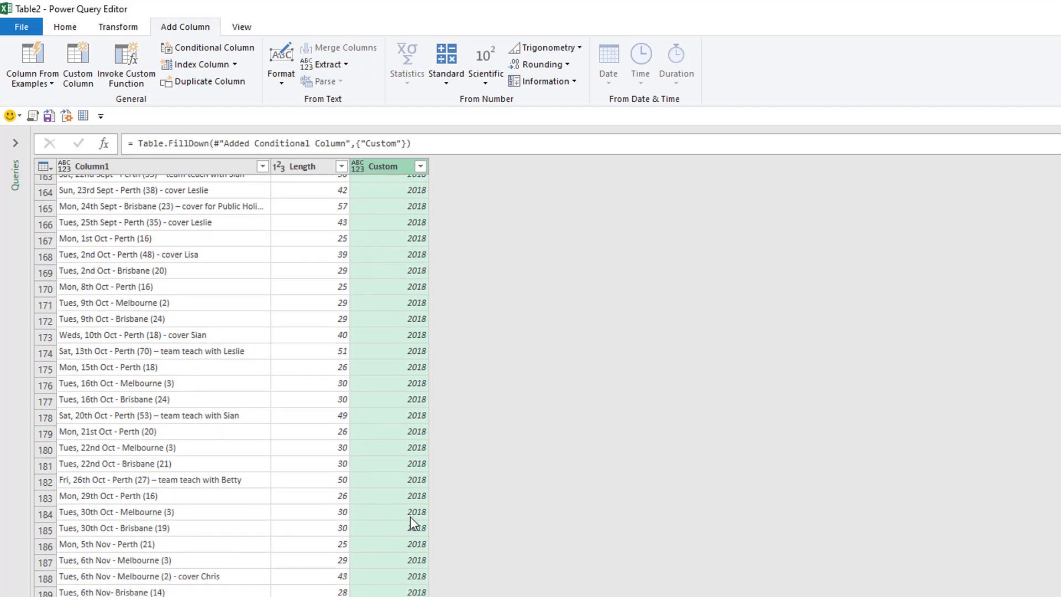
scroll(396, 437, "down", 2)
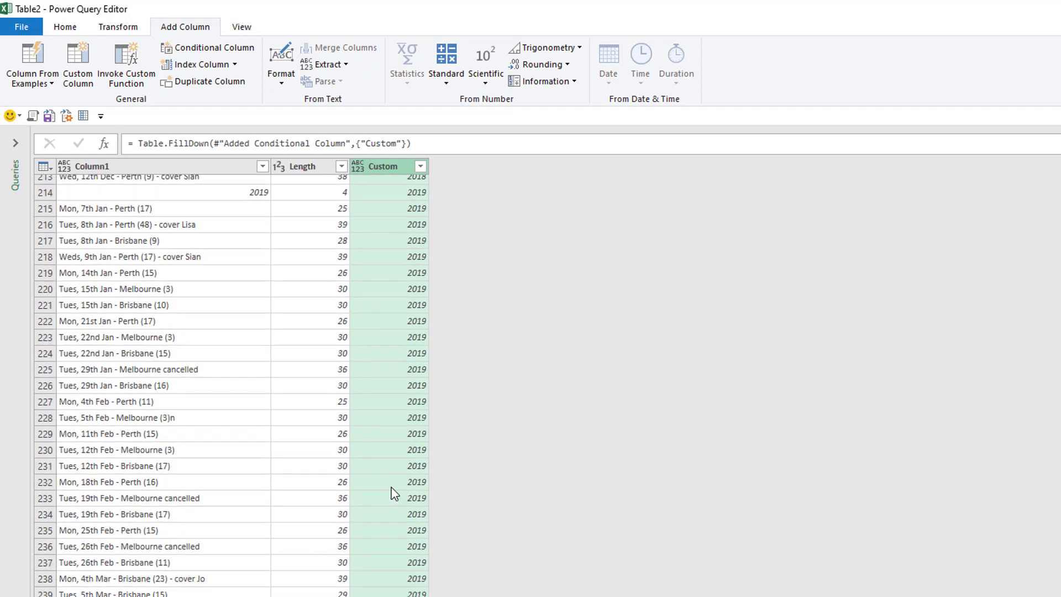
scroll(407, 467, "up", 20)
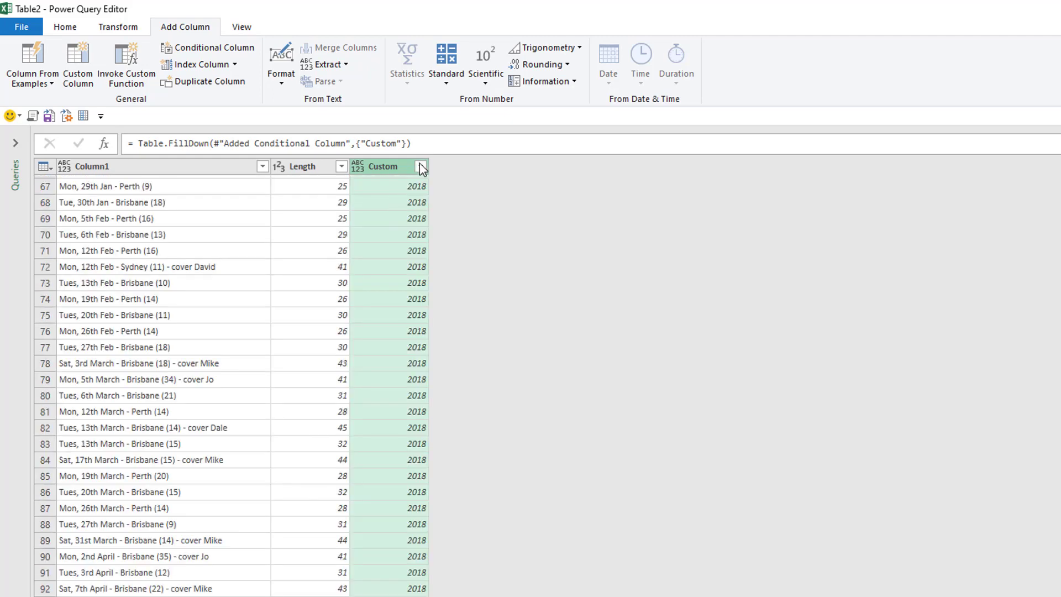
left_click(420, 166)
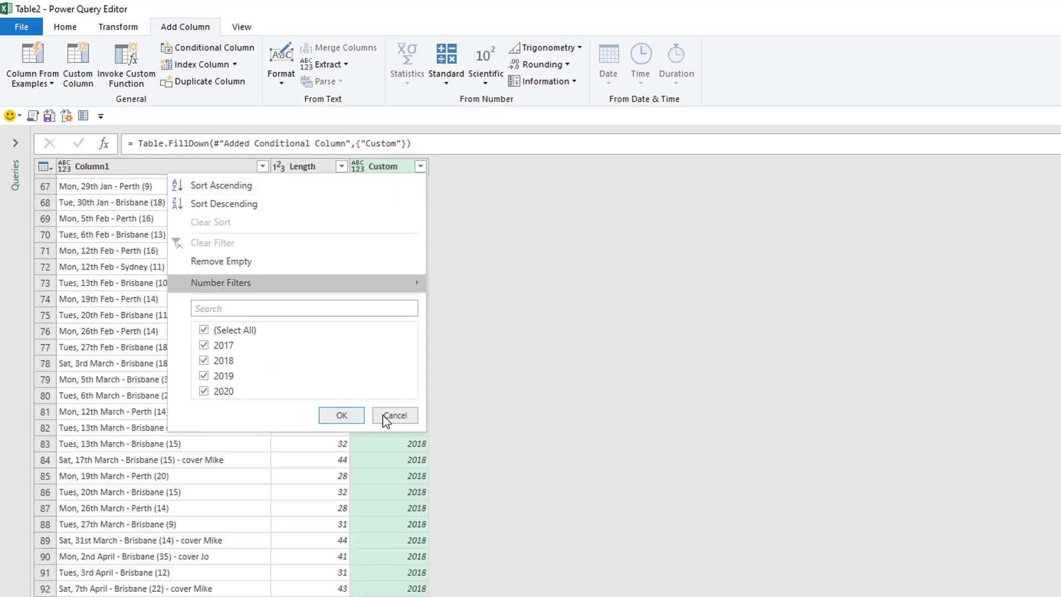
left_click(394, 416)
- Rename the Custom column to Year
double_click(396, 166)
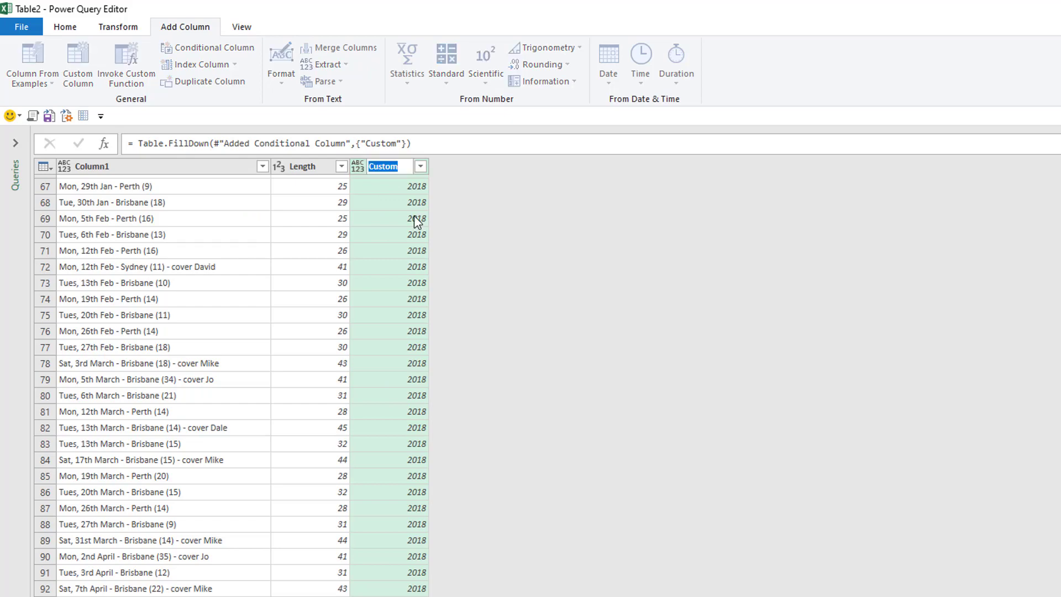
type("Year")
key("Return")
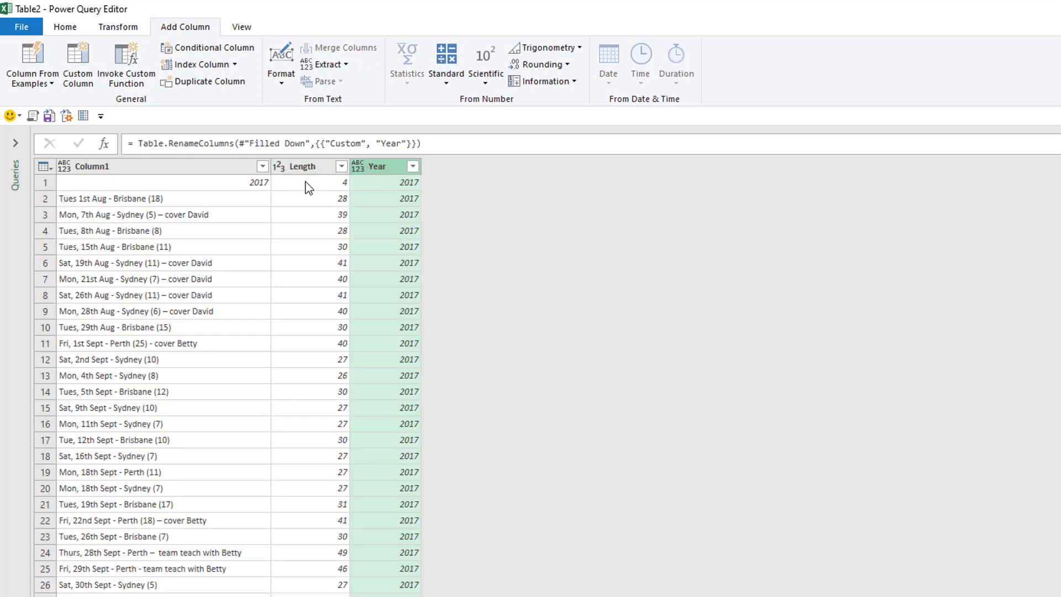
- Filter out the rows whose Length is 4 and remove the Length column
left_click(341, 166)
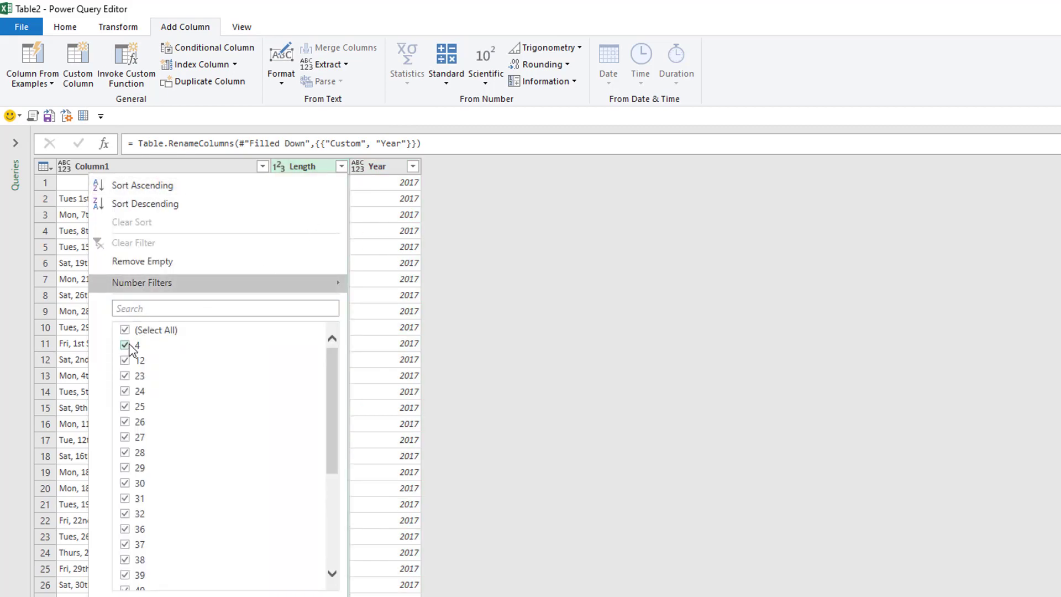
left_click(126, 345)
left_click(258, 594)
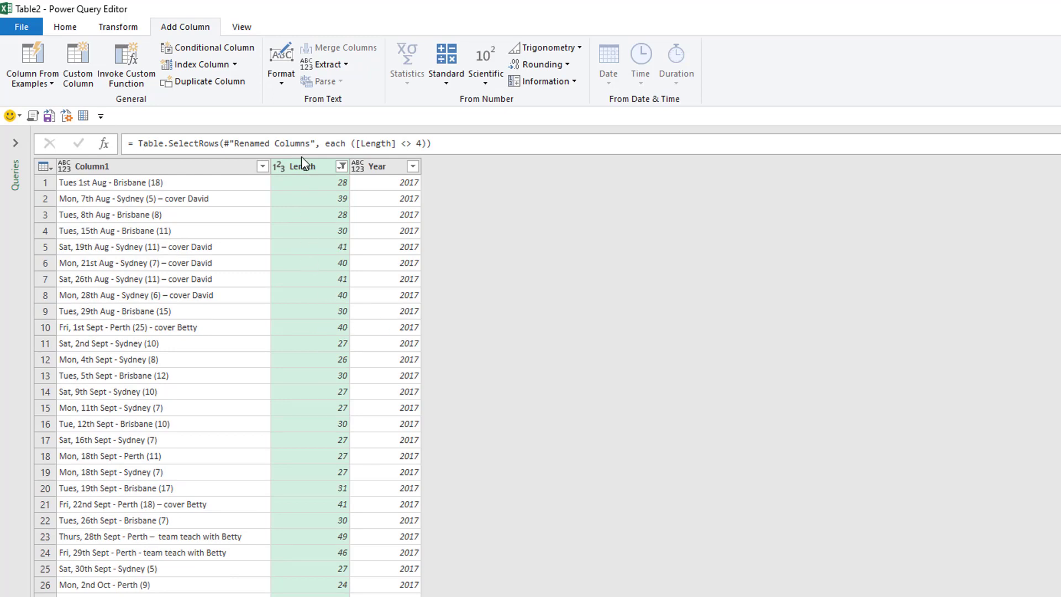
right_click(323, 168)
left_click(344, 202)
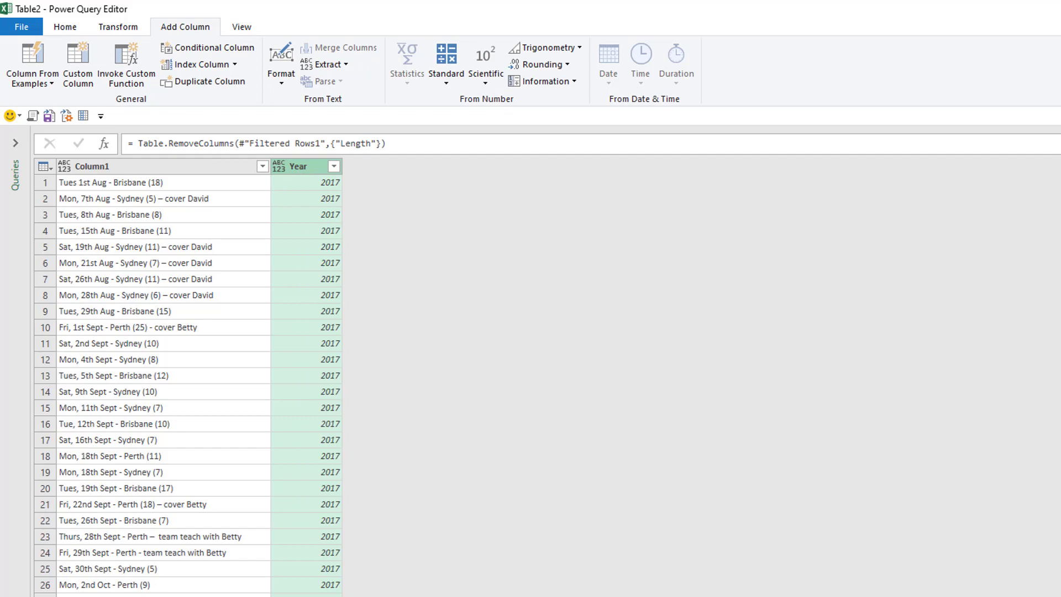
- Review the applied query steps one by one from Inserted Text Length to Removed Columns
left_click(964, 252)
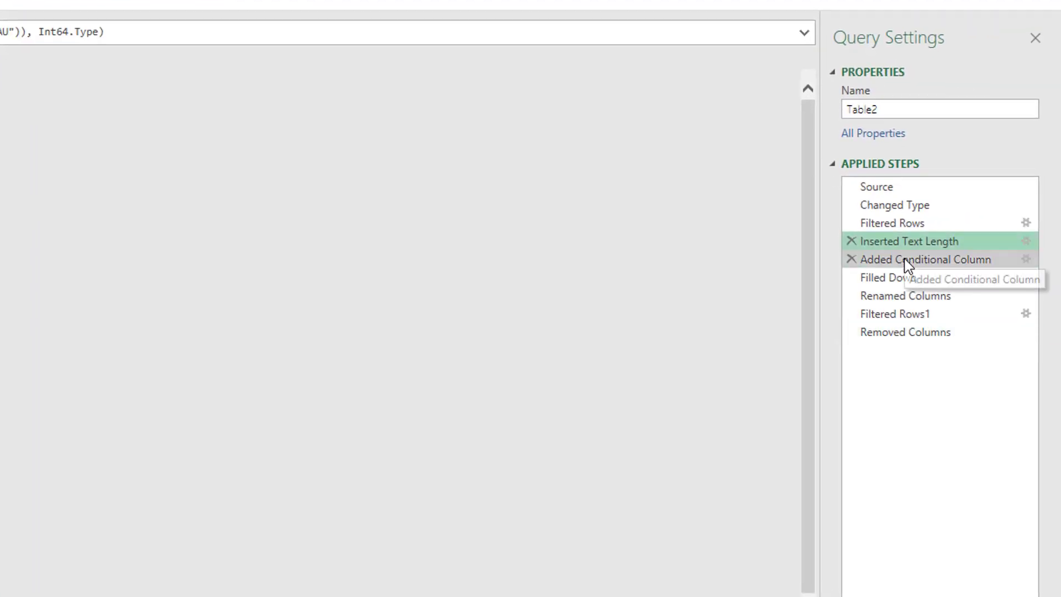
left_click(905, 263)
left_click(903, 279)
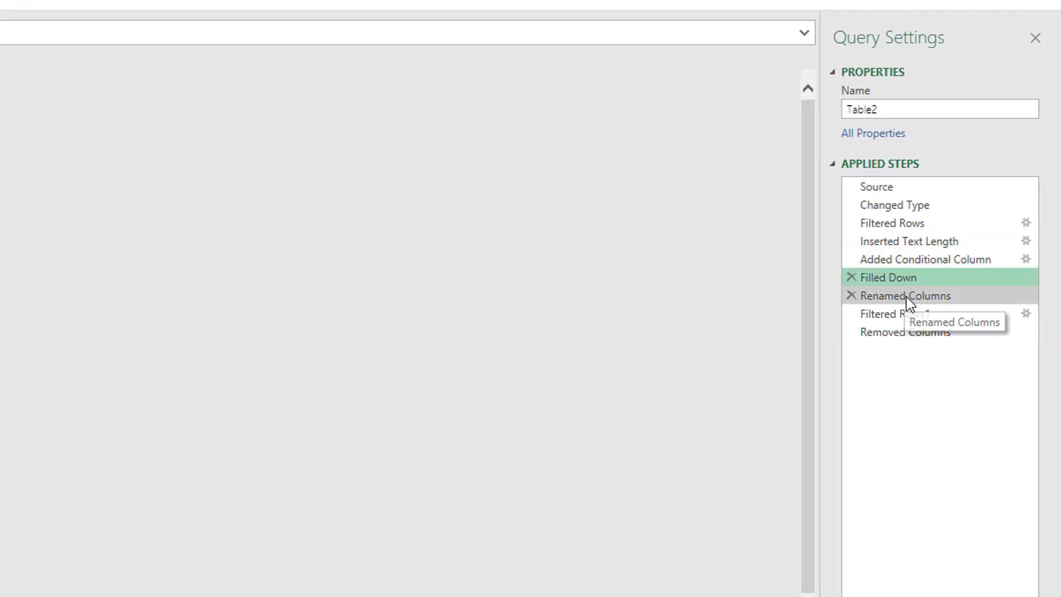
left_click(906, 297)
left_click(903, 314)
left_click(902, 330)
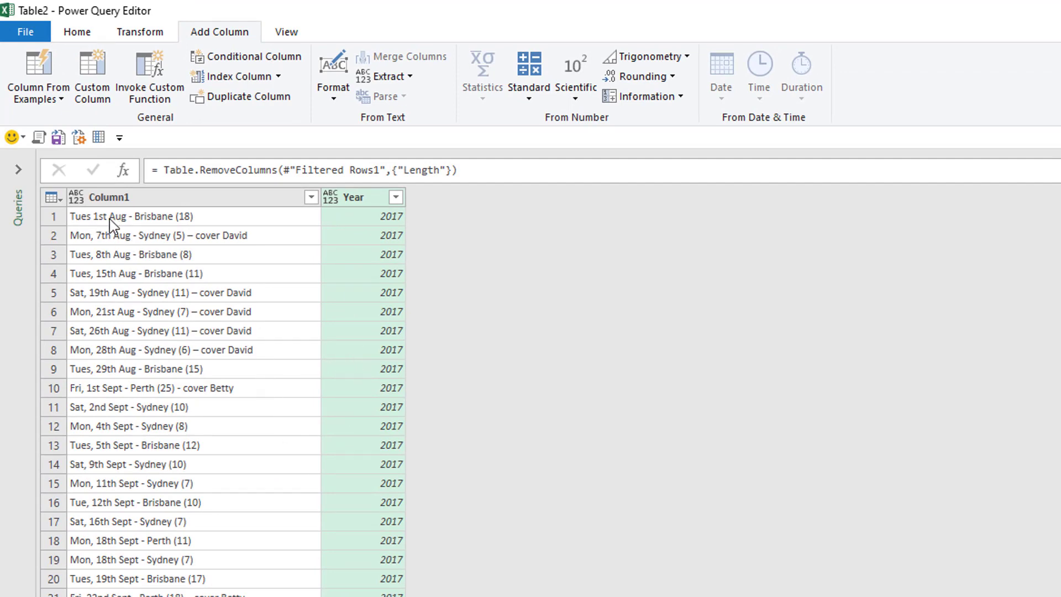
- Split Column1 by a custom delimiter, the opening parenthesis "(", at the left-most occurrence
left_click(204, 198)
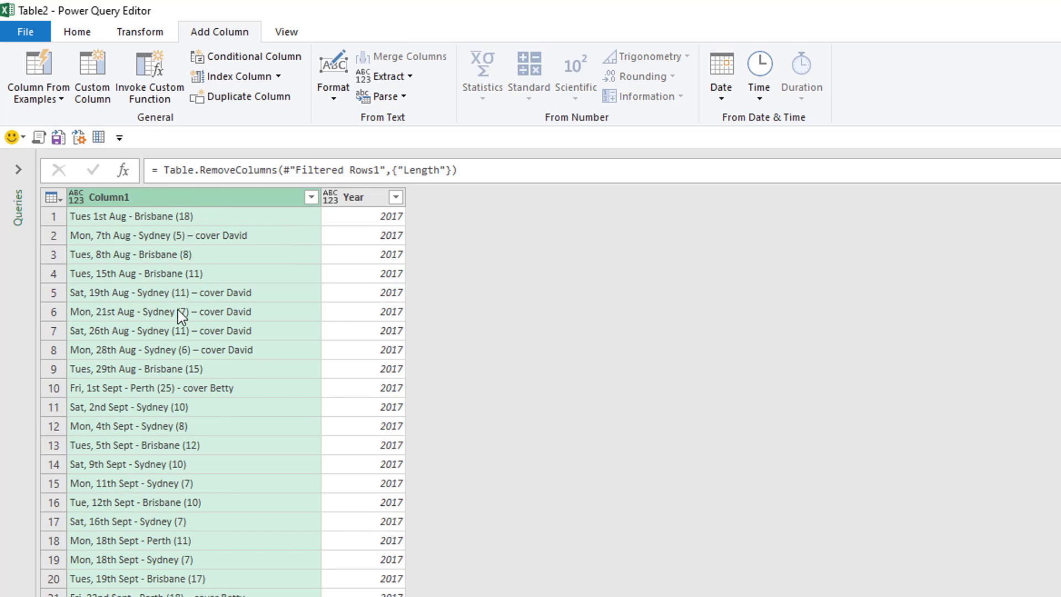
right_click(204, 196)
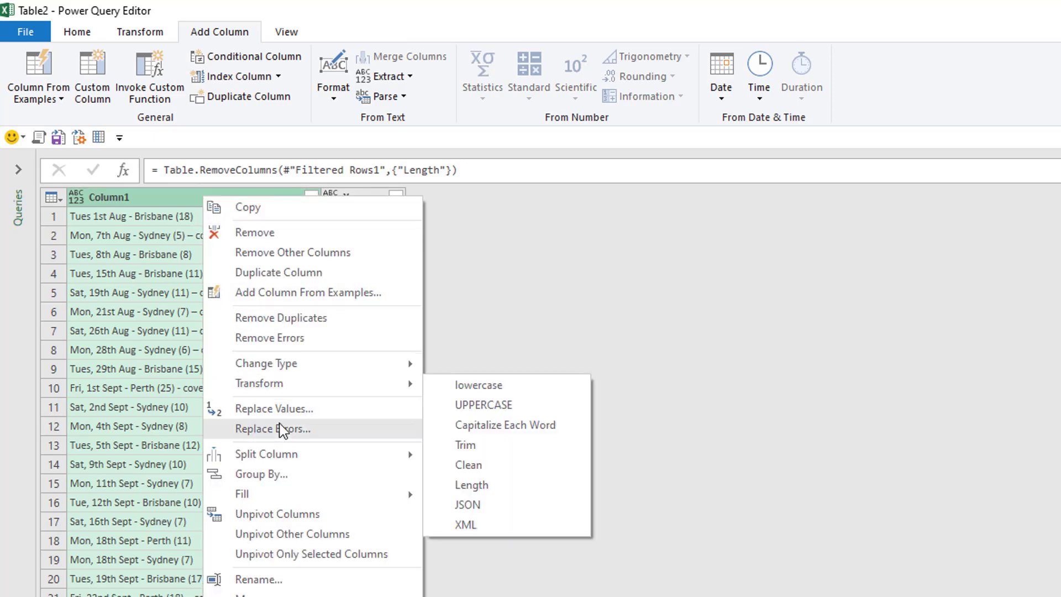
left_click(470, 456)
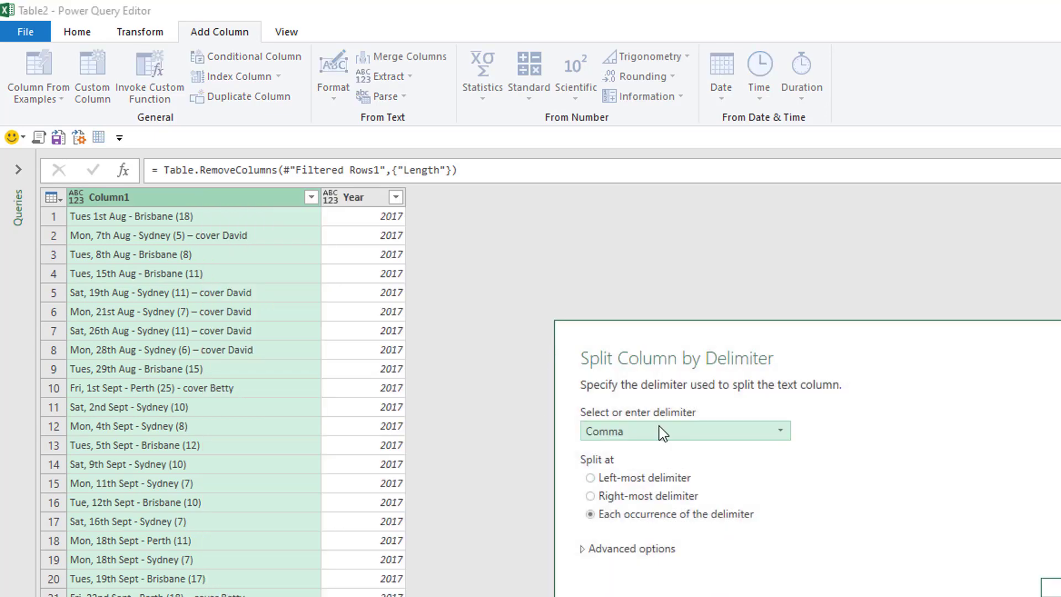
left_click(658, 431)
left_click(649, 429)
left_click(649, 429)
left_click(623, 560)
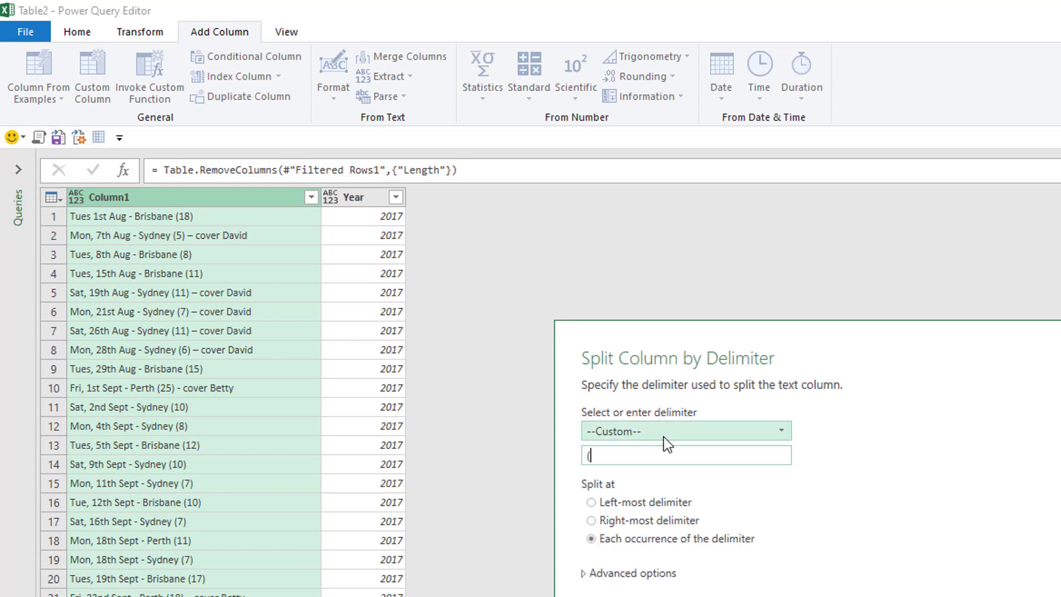
left_click(627, 502)
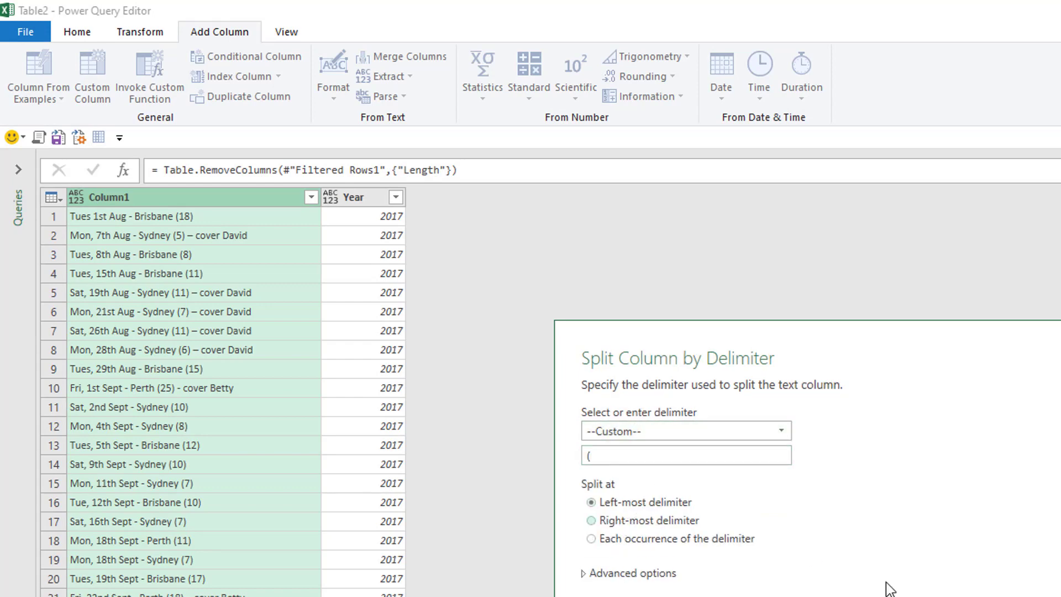
key("Return")
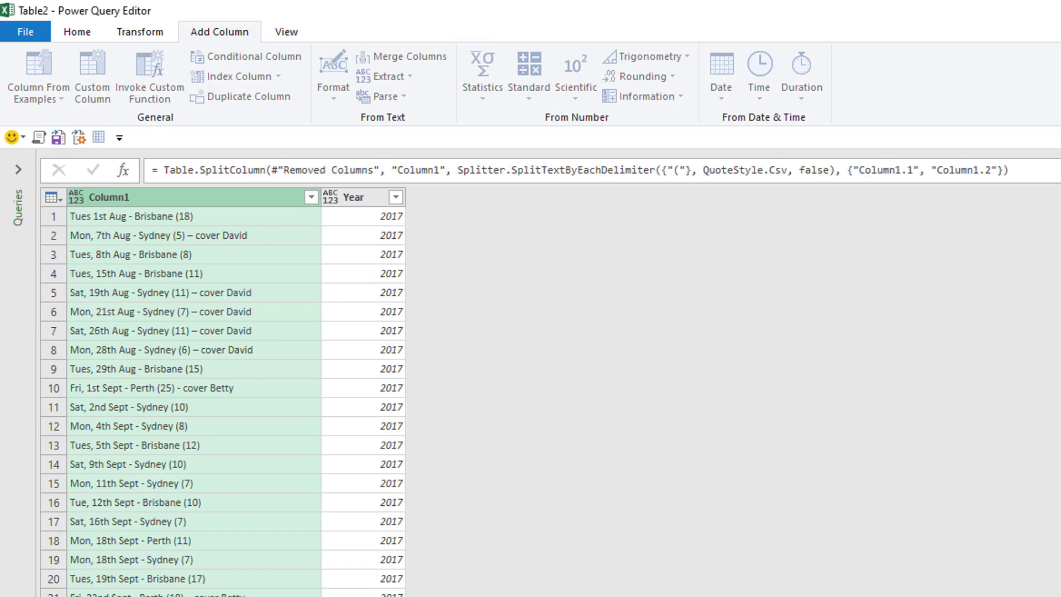
- Split Column1.2 by the custom delimiter ")" at the left-most occurrence
scroll(338, 366, "down", 2)
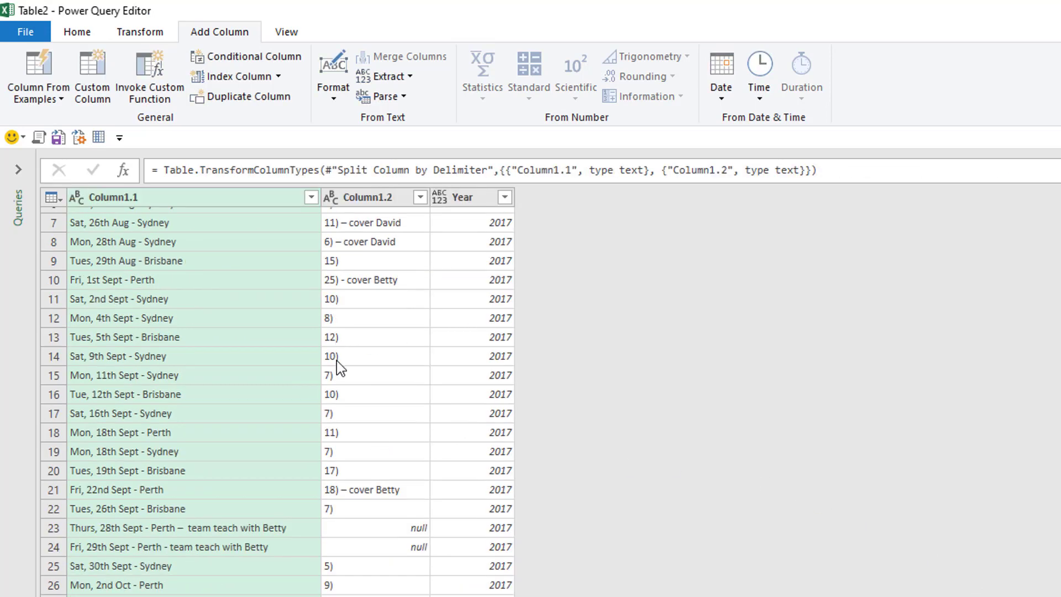
scroll(353, 376, "up", 2)
left_click(351, 198)
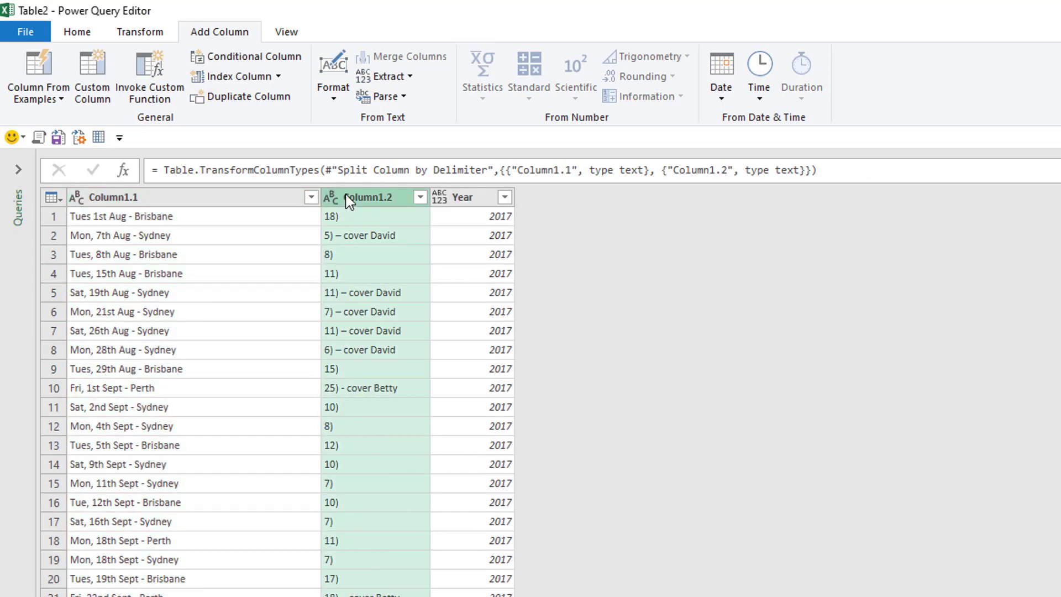
right_click(354, 200)
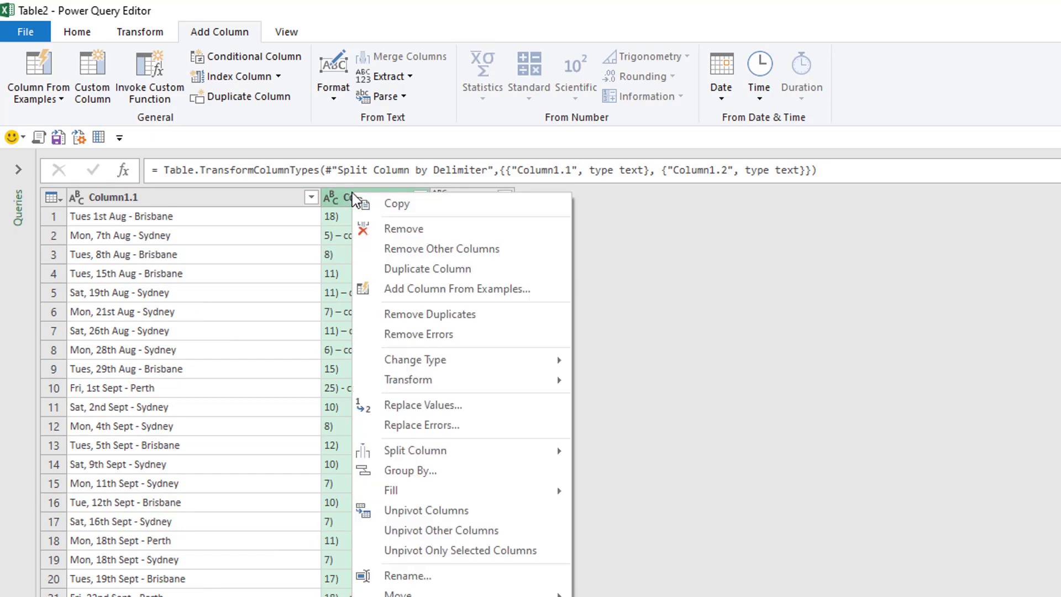
mouse_move(396, 452)
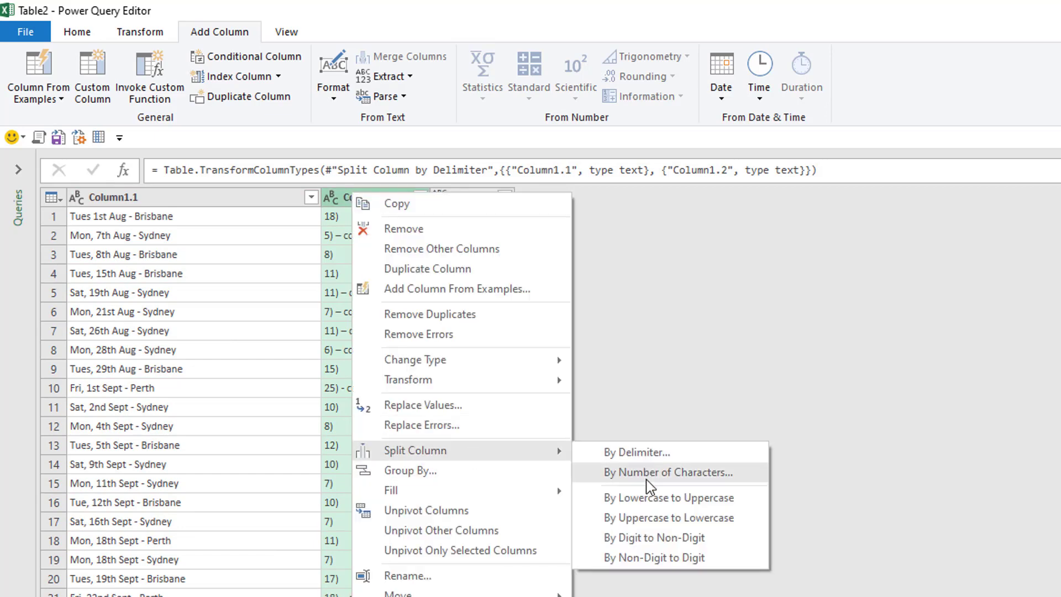
left_click(636, 452)
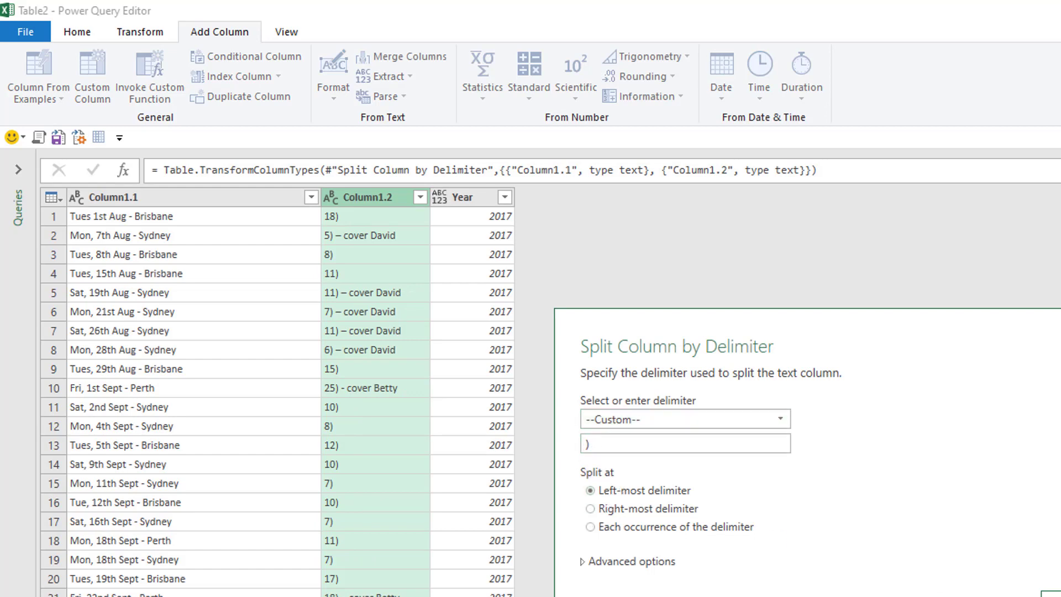
left_click(1050, 593)
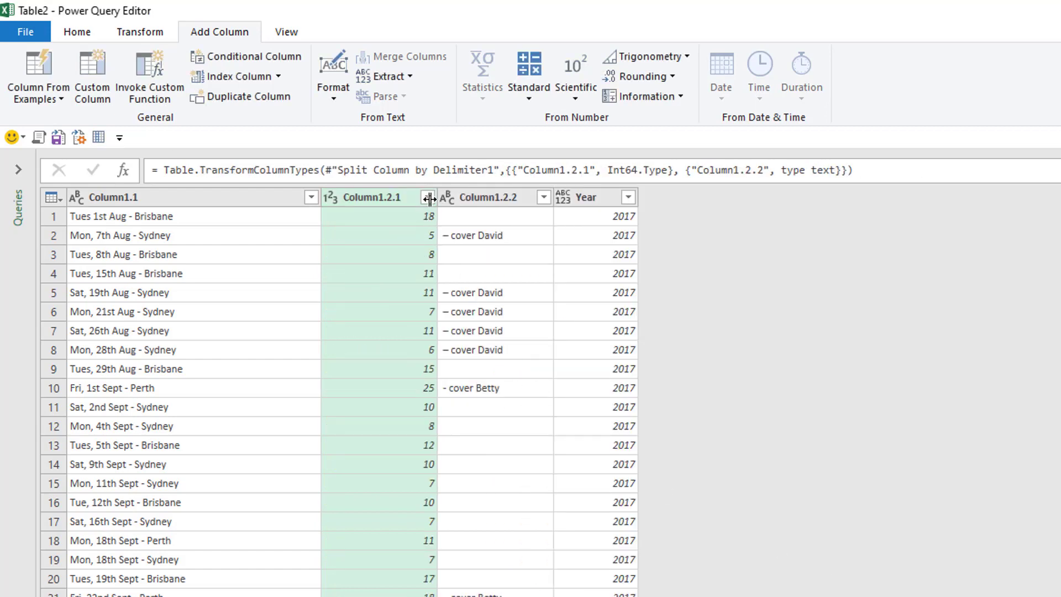
- Examine the distinct values in Column1.2.1, including any null entries, without changing the filter
left_click(427, 197)
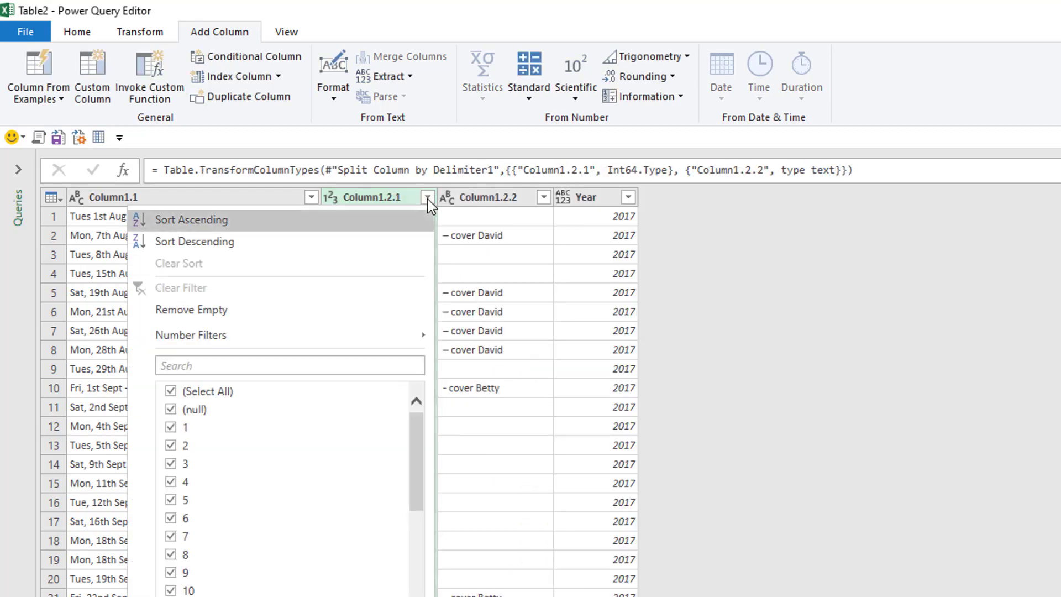
scroll(224, 474, "down", 2)
scroll(276, 513, "down", 7)
scroll(343, 561, "up", 8)
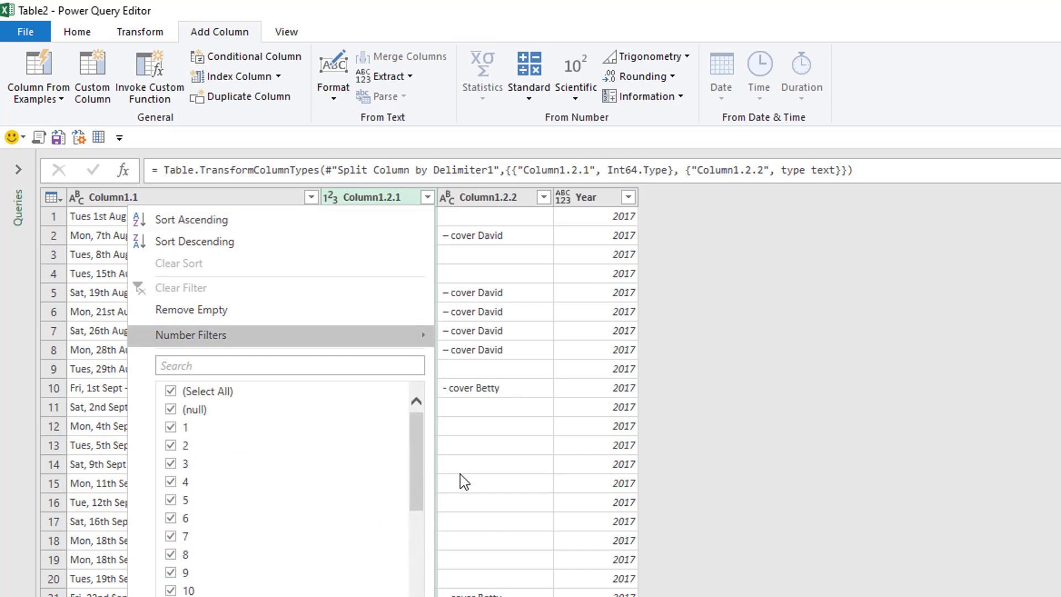
scroll(355, 525, "down", 2)
scroll(303, 583, "down", 7)
scroll(253, 567, "up", 10)
key("Escape")
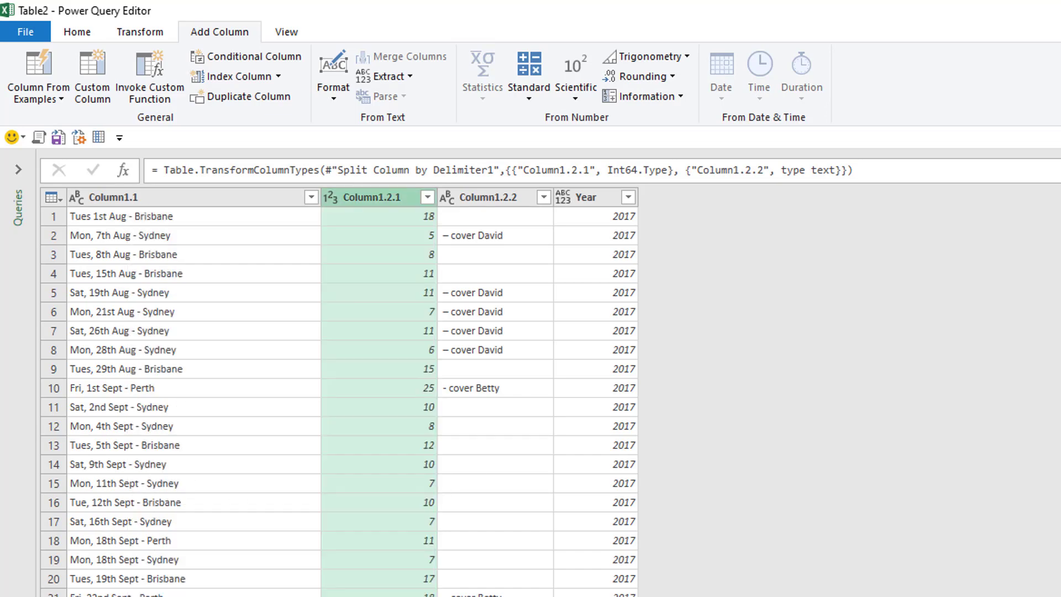
- Rename Column1.2.1 to Number of Attendees
double_click(385, 199)
type("Nu")
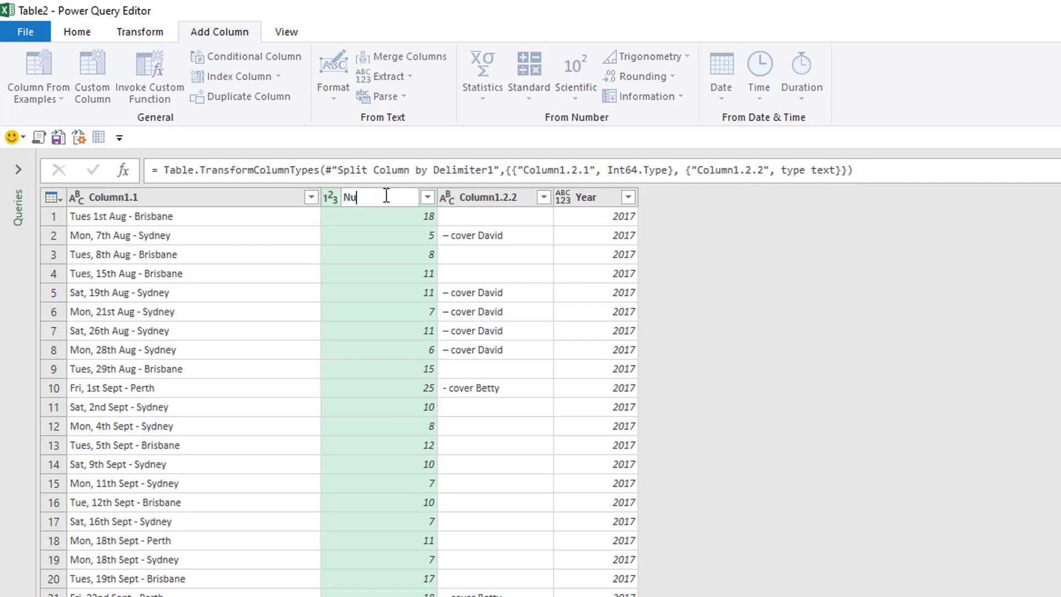
type("mber of Attendees")
key("Return")
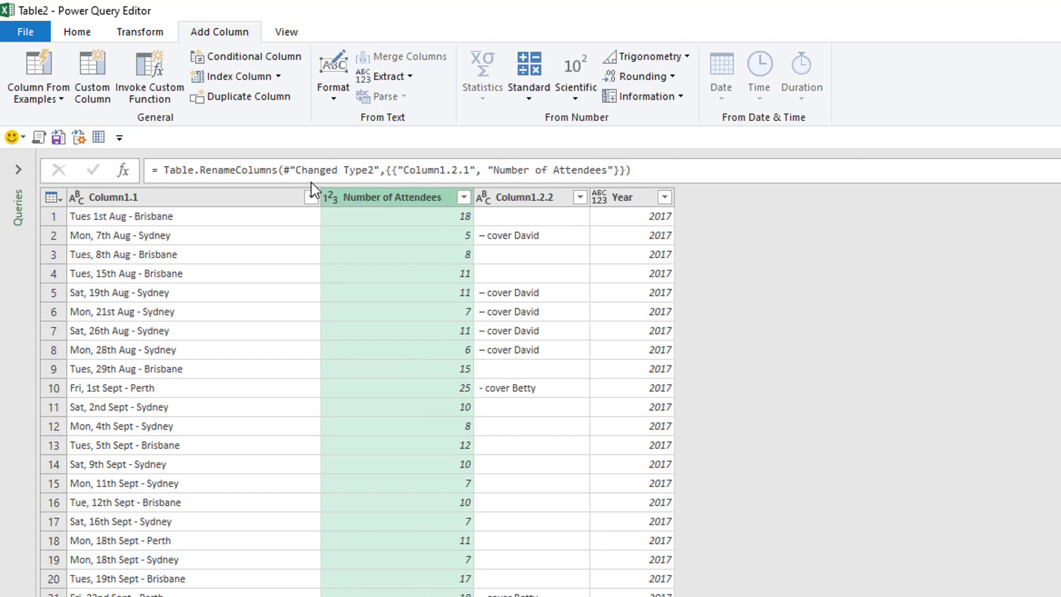
- Check the distinct values in Column1.2.2 and rename the column to Comments
left_click(580, 196)
left_click_drag(562, 457, 561, 559)
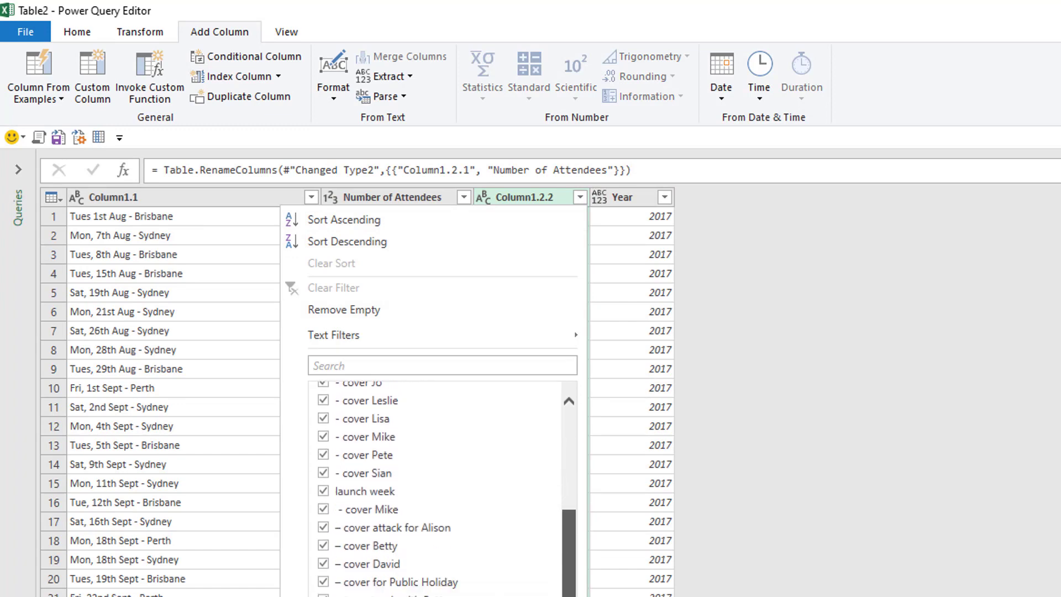
scroll(589, 474, "up", 4)
key("Escape")
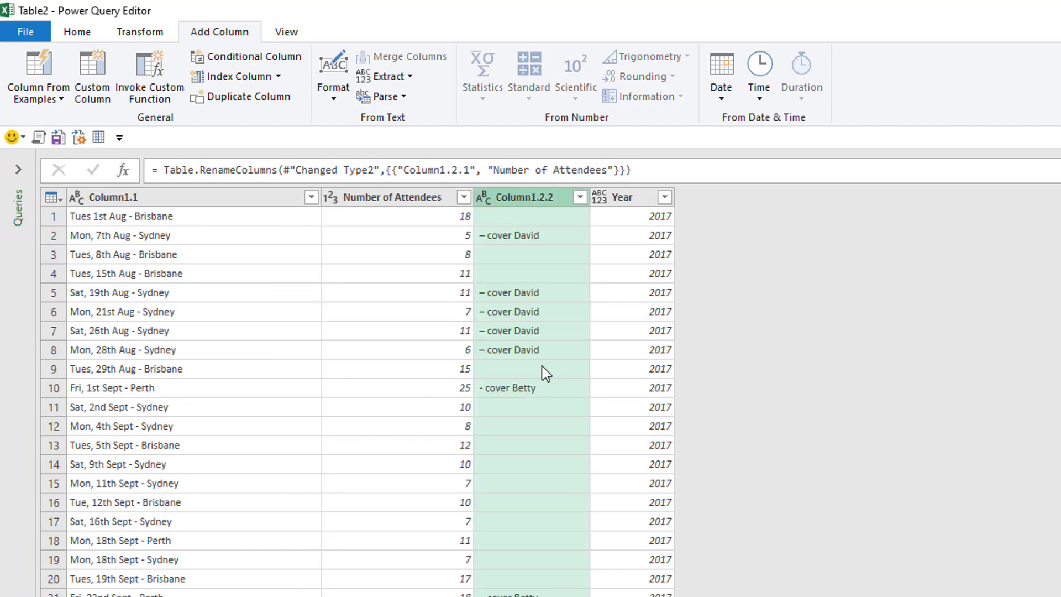
left_click(529, 206)
double_click(530, 205)
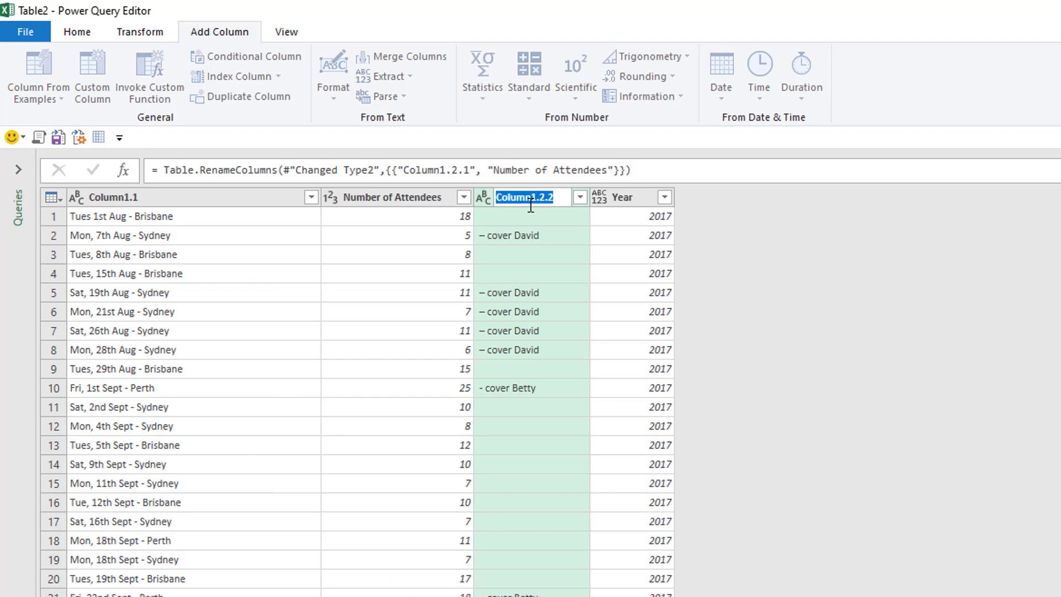
type("Coimnnm")
key("BackSpace")
key("BackSpace")
type("mments")
key("Return")
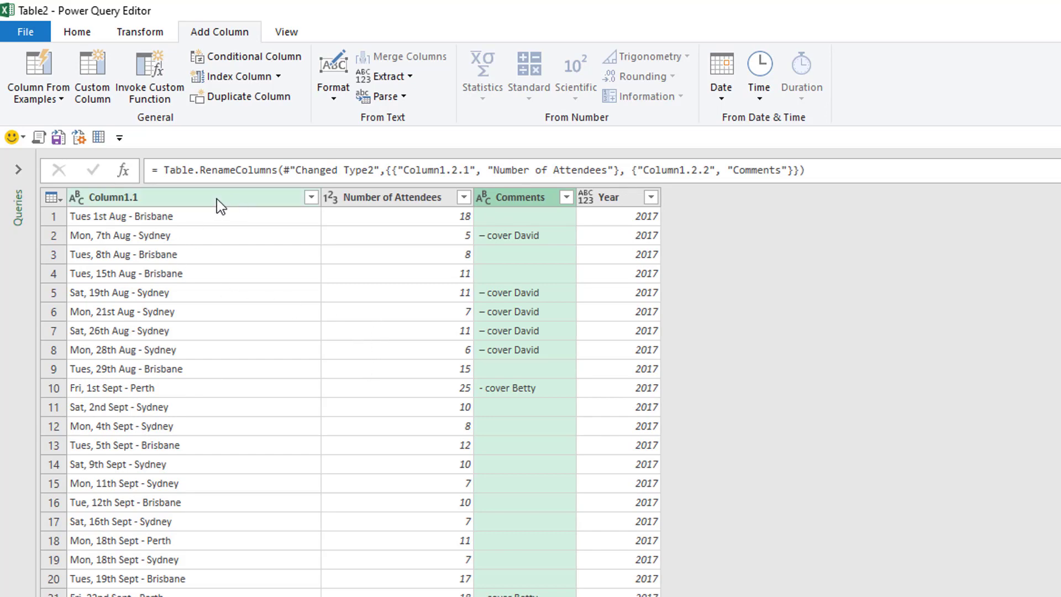
- Review the date and city entries in Column1.1 and split the column by space at the right-most delimiter
left_click(190, 199)
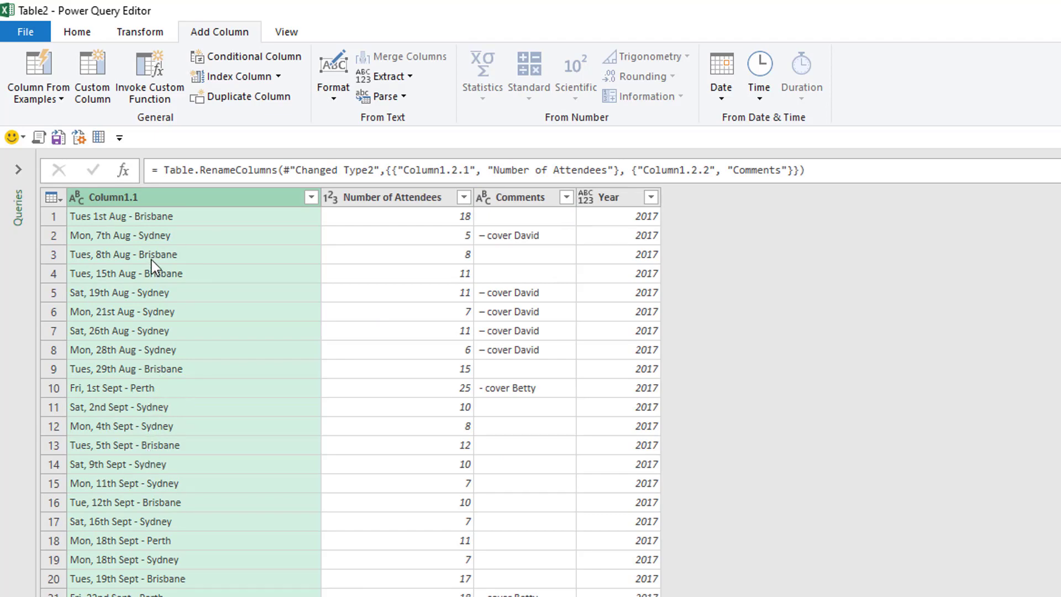
scroll(154, 557, "down", 4)
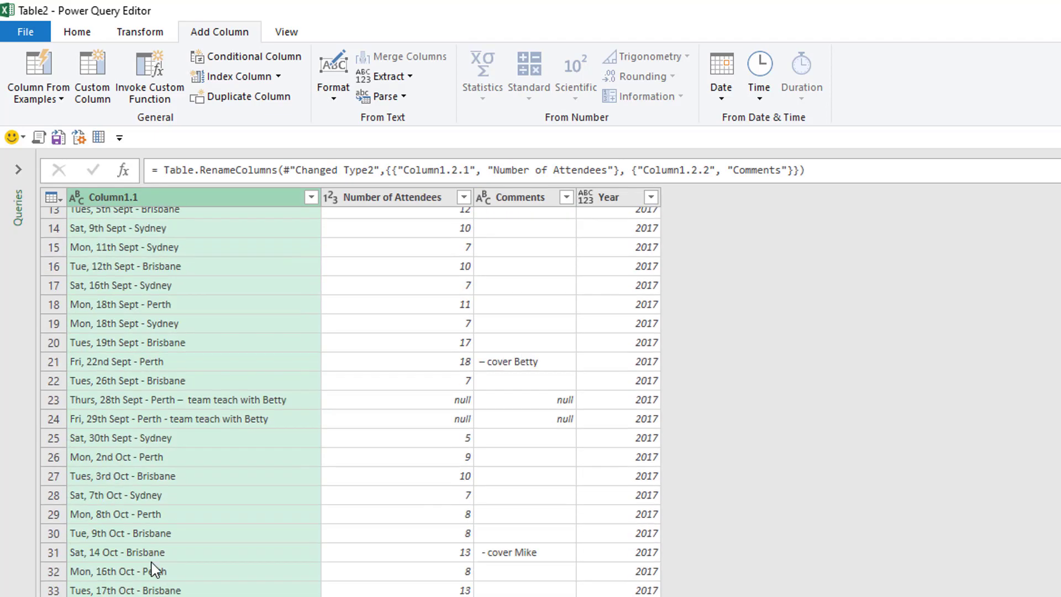
scroll(152, 563, "down", 11)
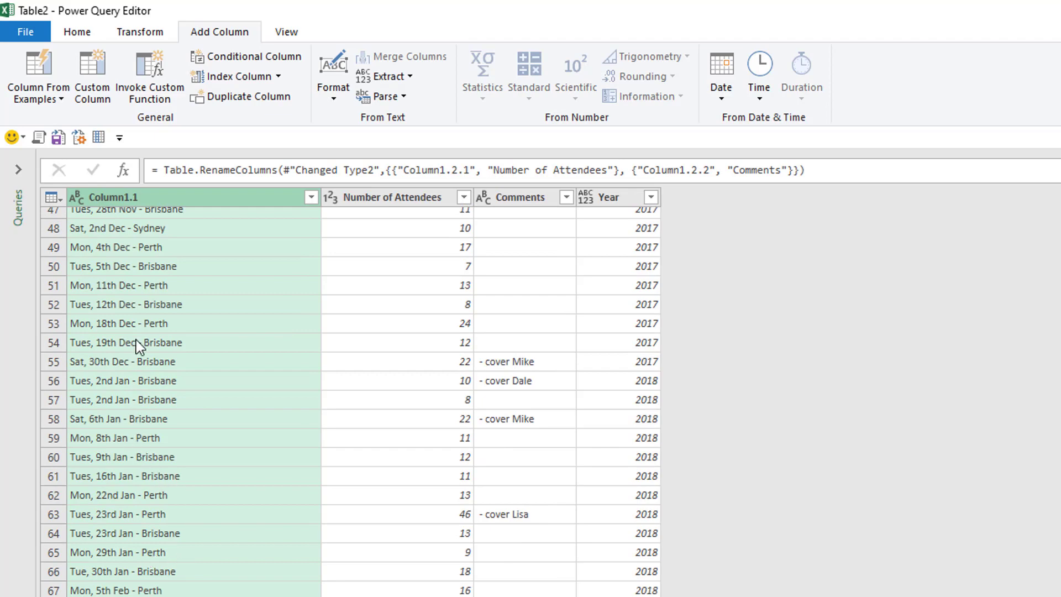
scroll(138, 337, "up", 9)
scroll(135, 303, "up", 6)
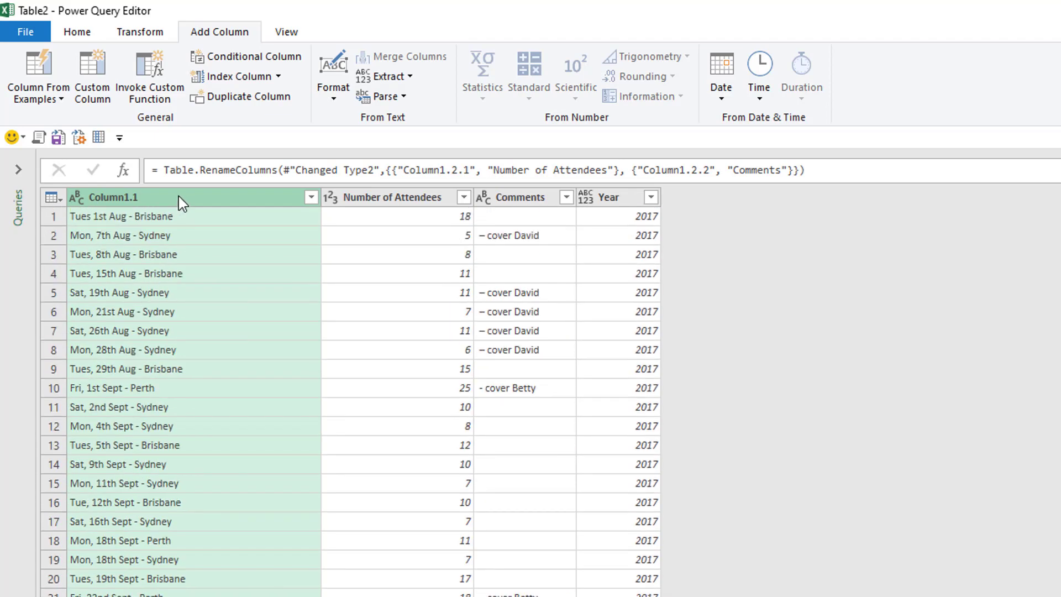
right_click(178, 196)
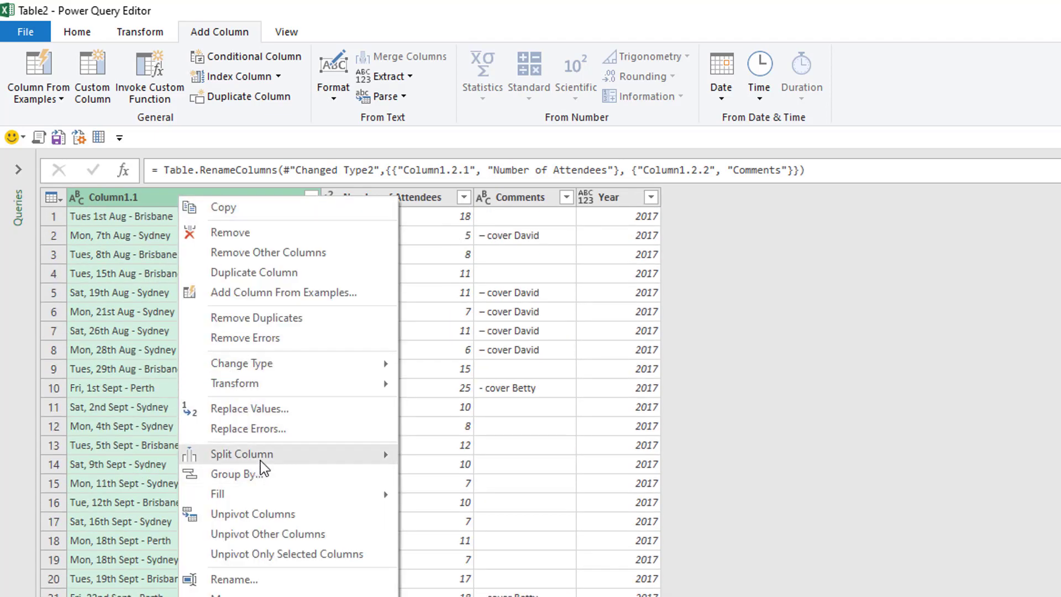
mouse_move(259, 462)
left_click(479, 462)
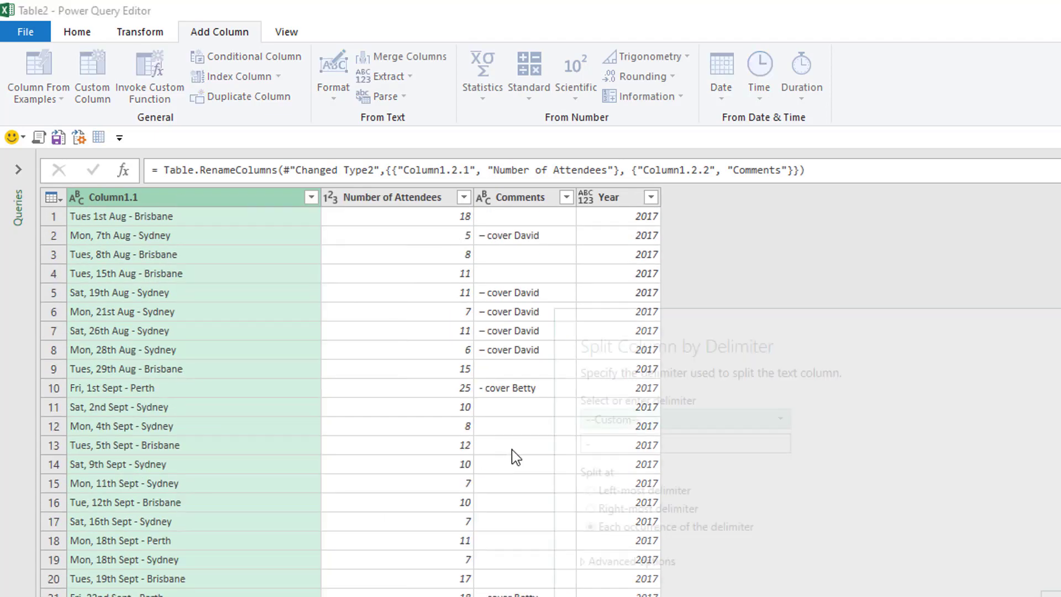
left_click(661, 423)
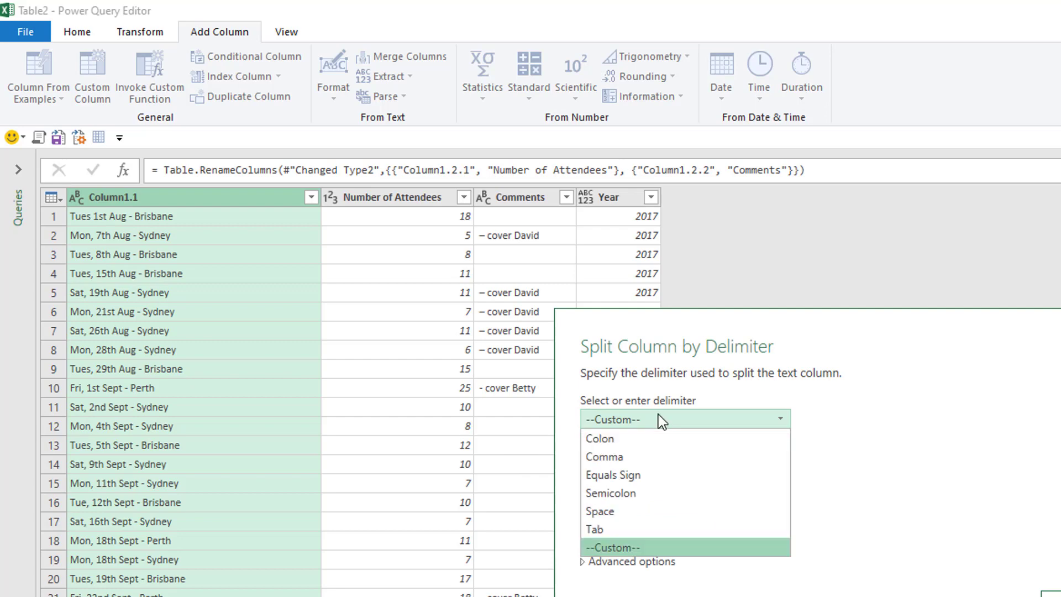
left_click(621, 508)
left_click(592, 484)
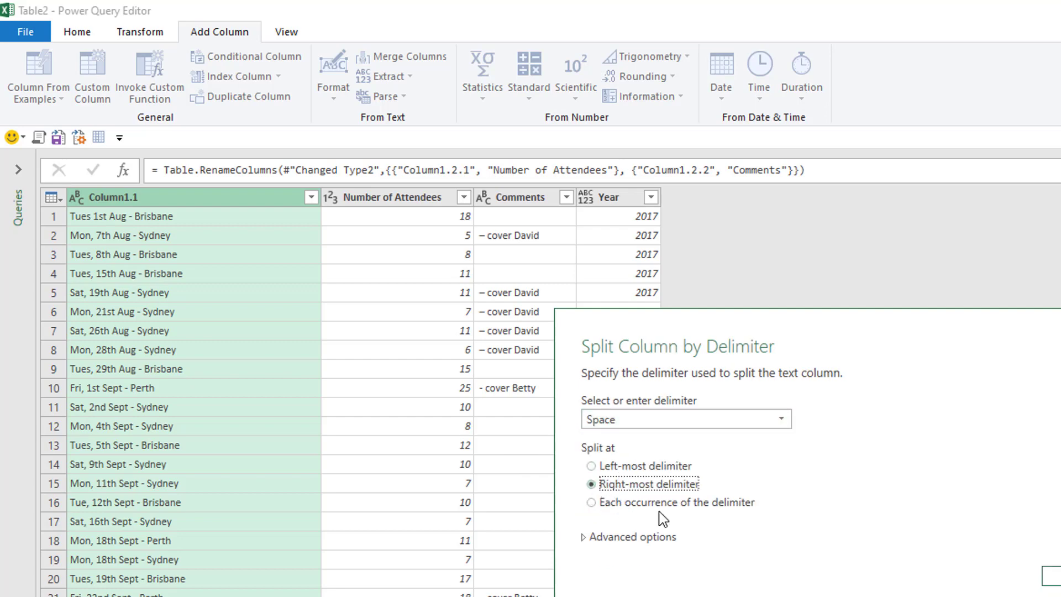
left_click(1047, 576)
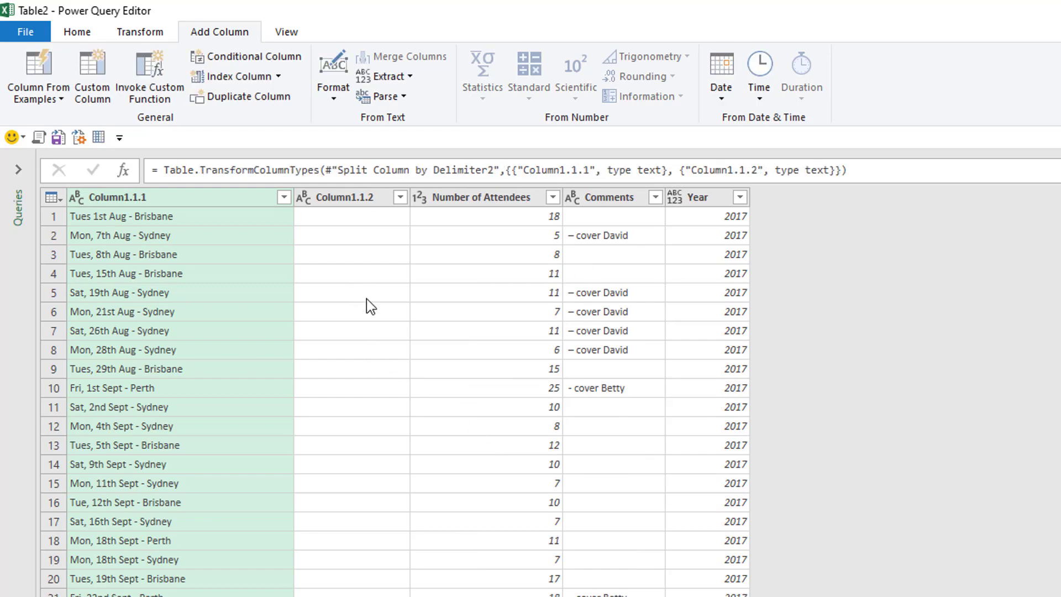
- Check the Column1.1.2 entries and filter out the rows whose Number of Attendees is null
left_click(348, 197)
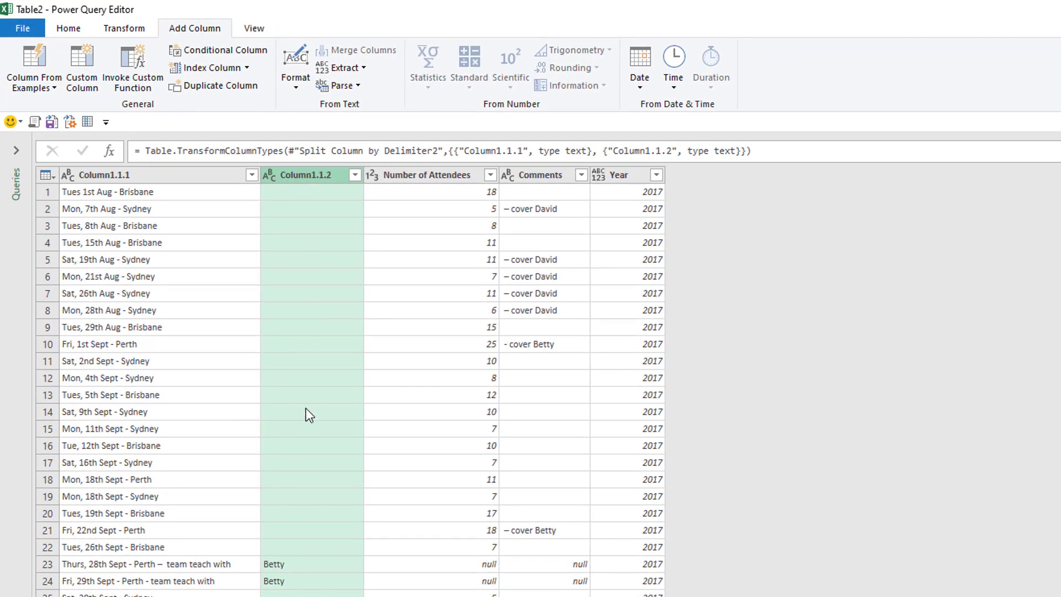
scroll(324, 496, "down", 4)
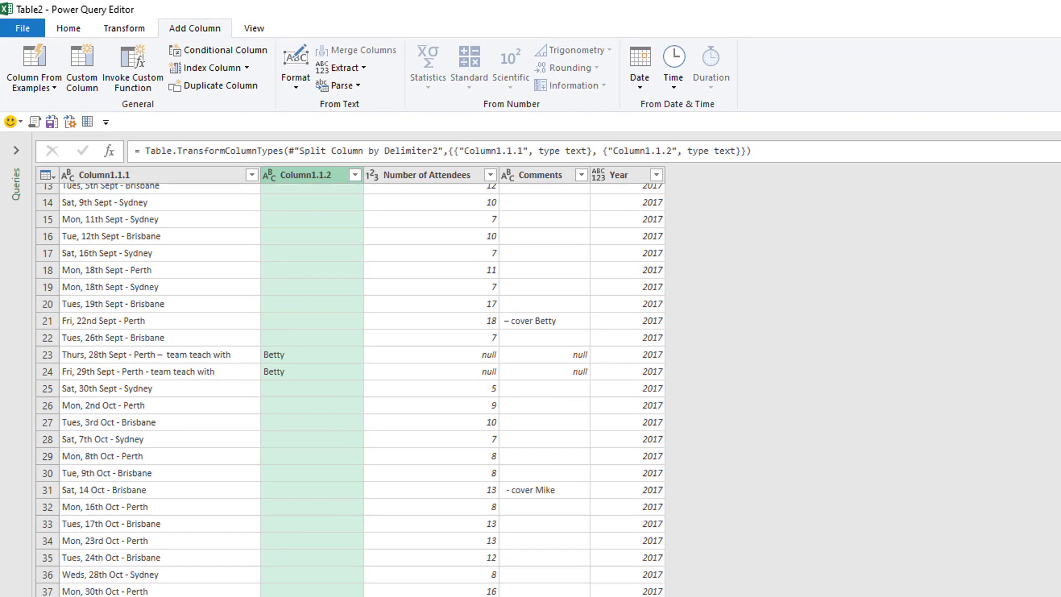
scroll(349, 387, "up", 4)
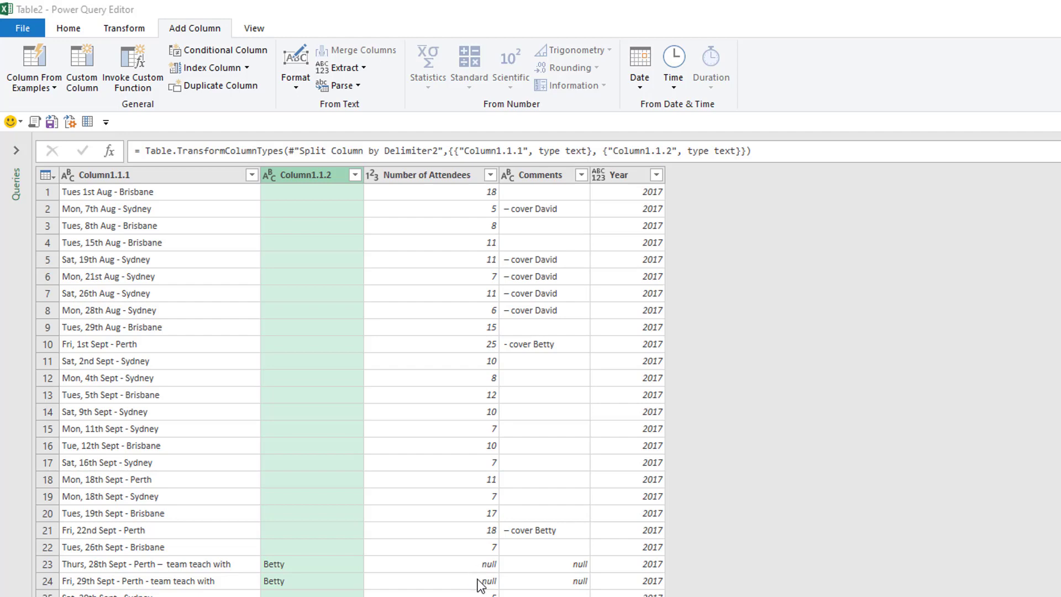
left_click(490, 175)
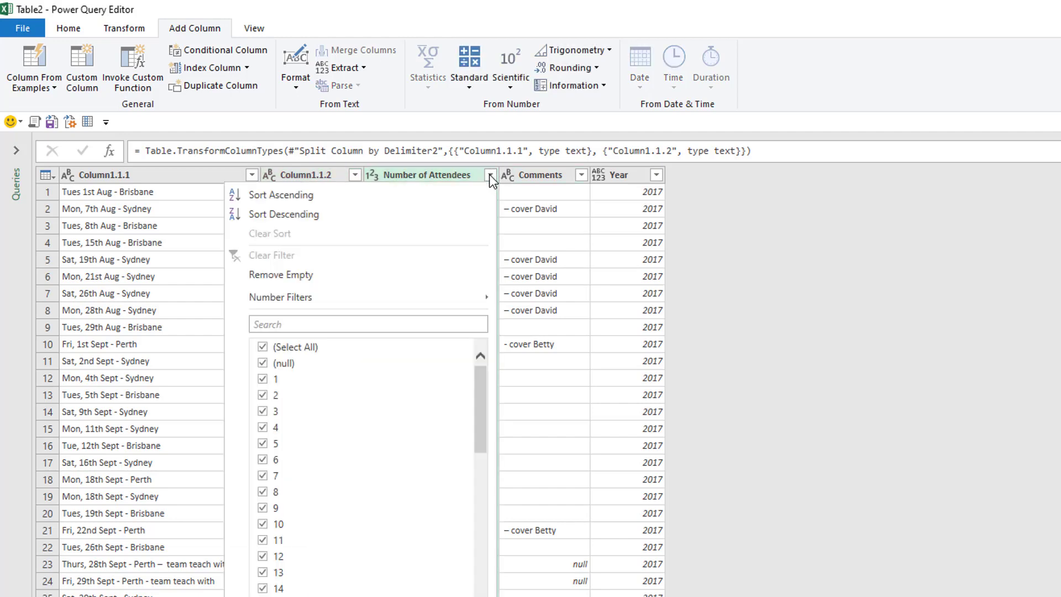
left_click(278, 367)
left_click(387, 585)
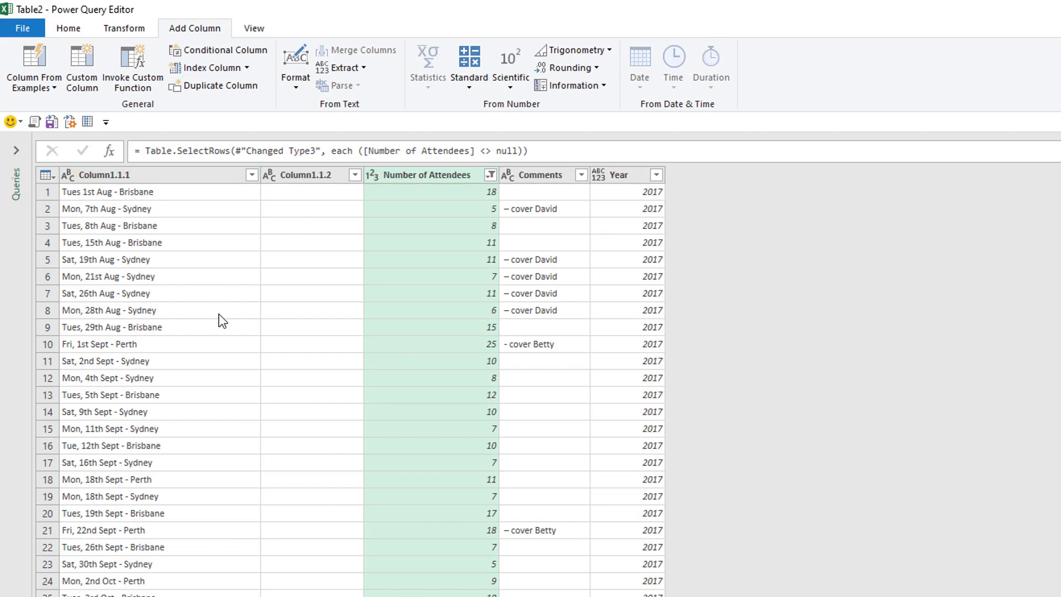
- Split Column1.1.1 by space at the right-most delimiter to separate the city from the date
right_click(165, 177)
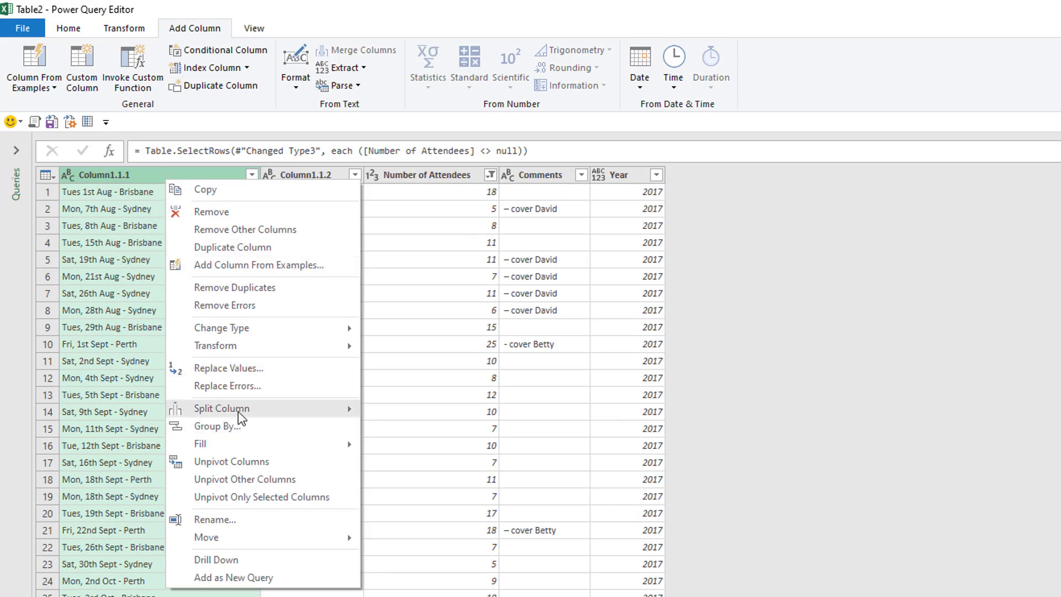
mouse_move(241, 419)
left_click(472, 414)
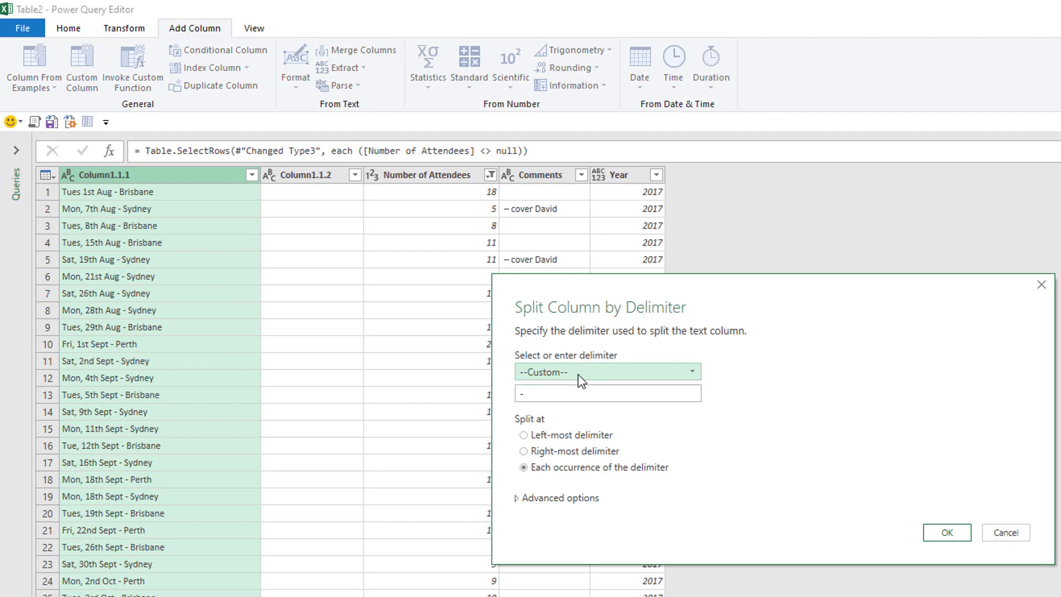
left_click(578, 373)
left_click(549, 457)
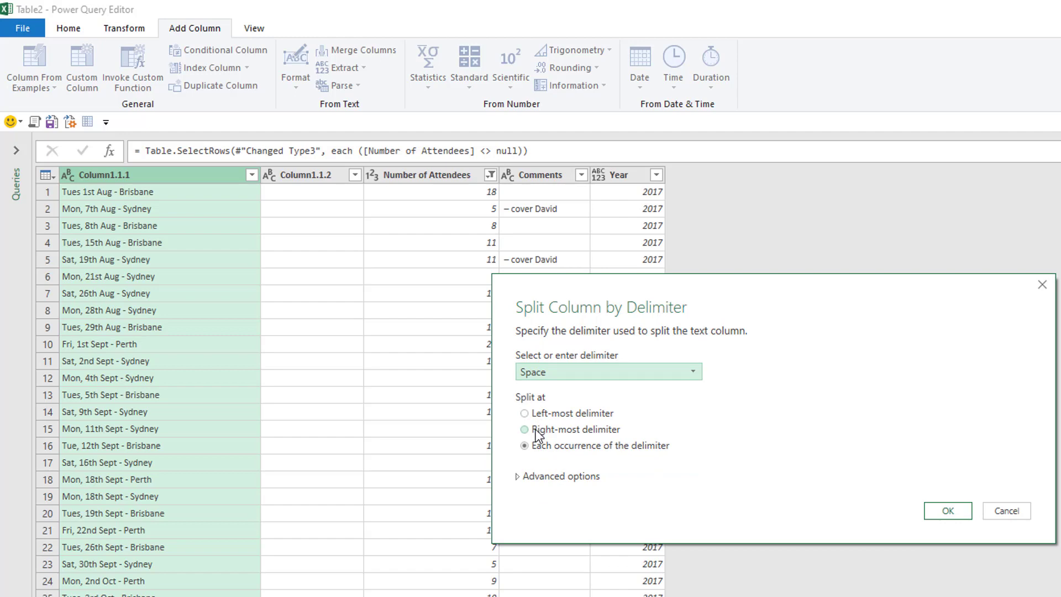
left_click(536, 430)
left_click(946, 510)
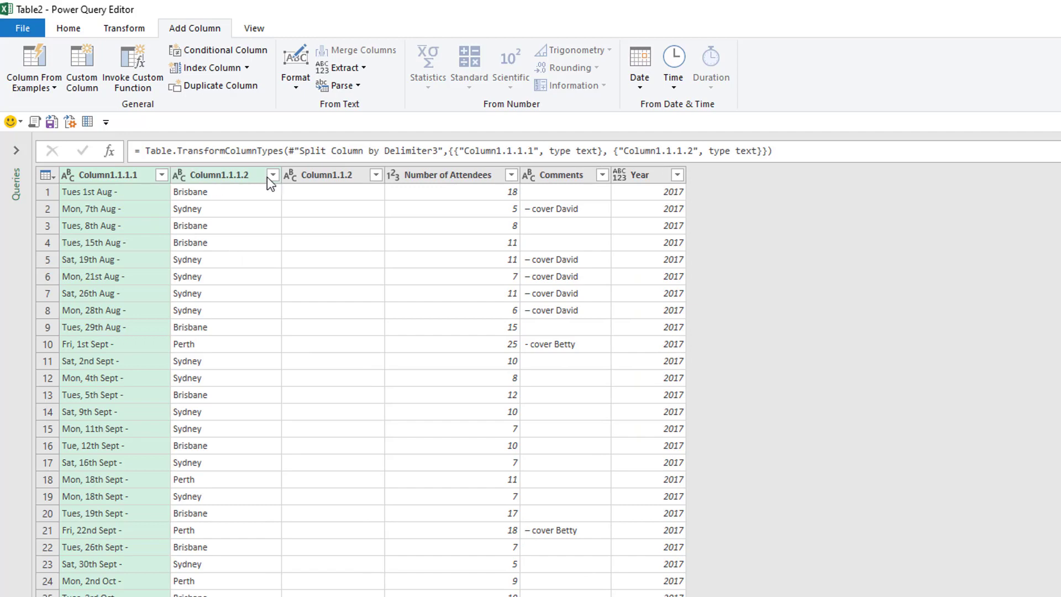
- Check the distinct city values in Column1.1.1.2 and rename the column to Location
left_click(273, 175)
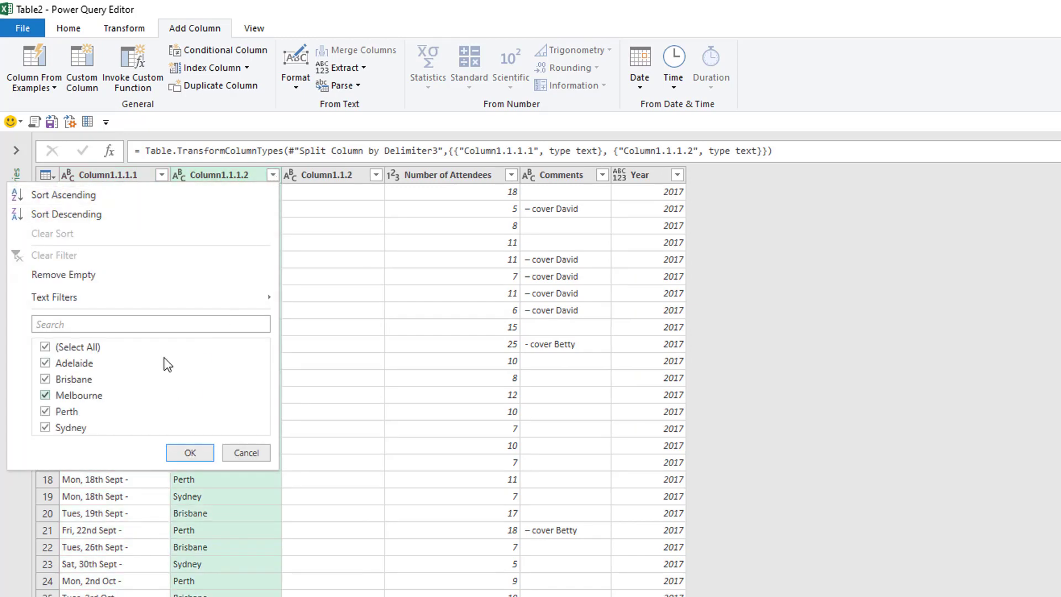
left_click(246, 453)
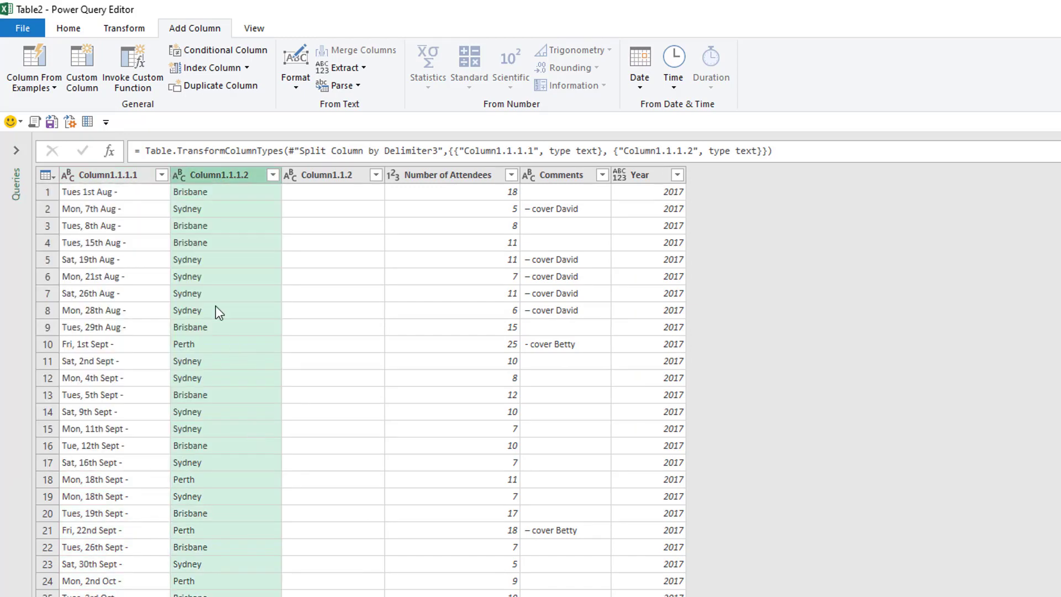
double_click(212, 175)
type("C")
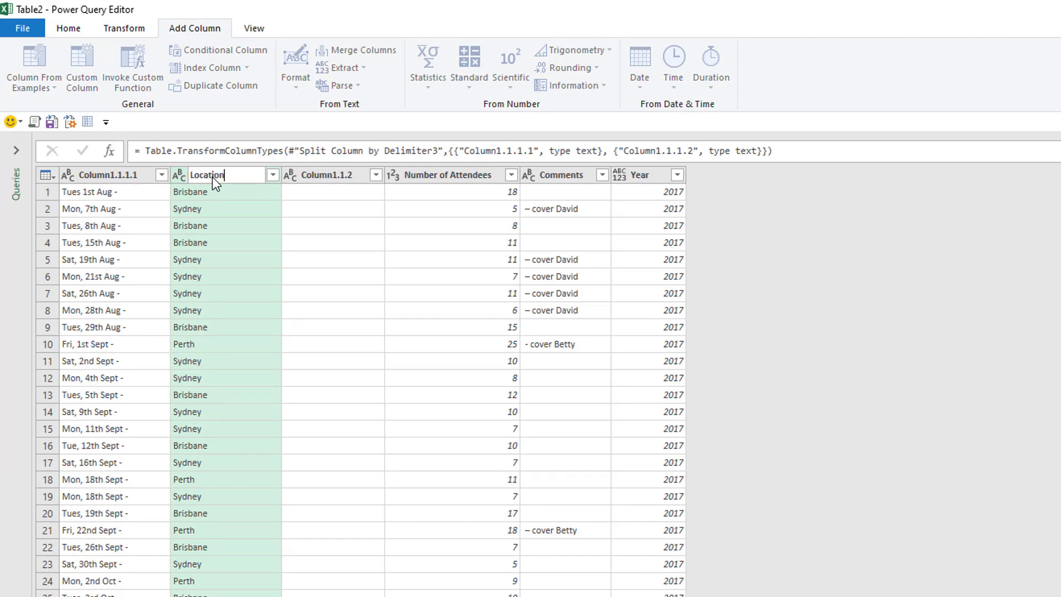
type("ocation")
key("Return")
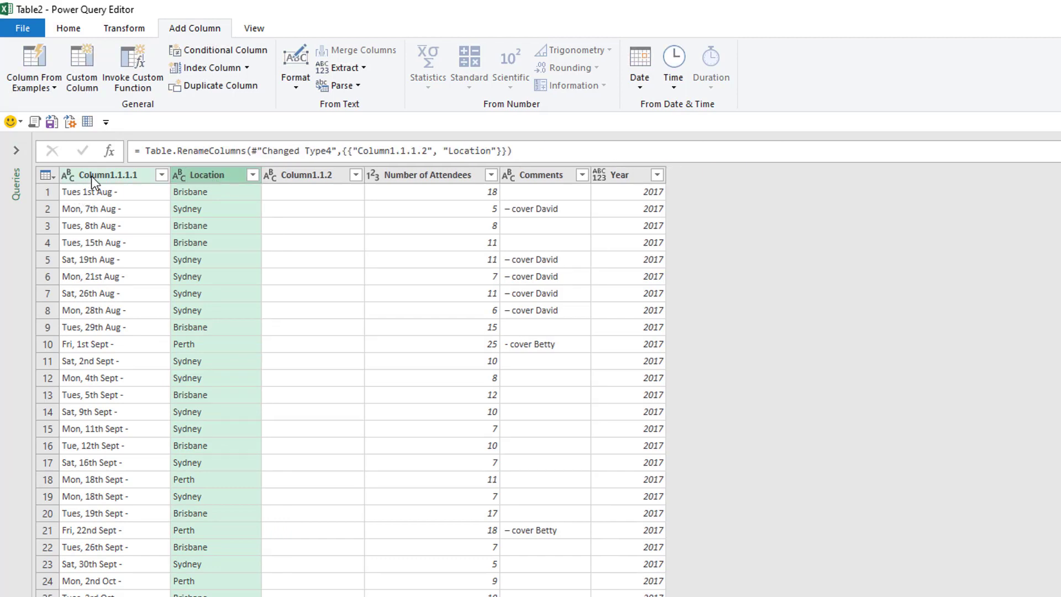
- Check the distinct values in Column1.1.2 and remove the column
left_click(91, 175)
left_click(307, 174)
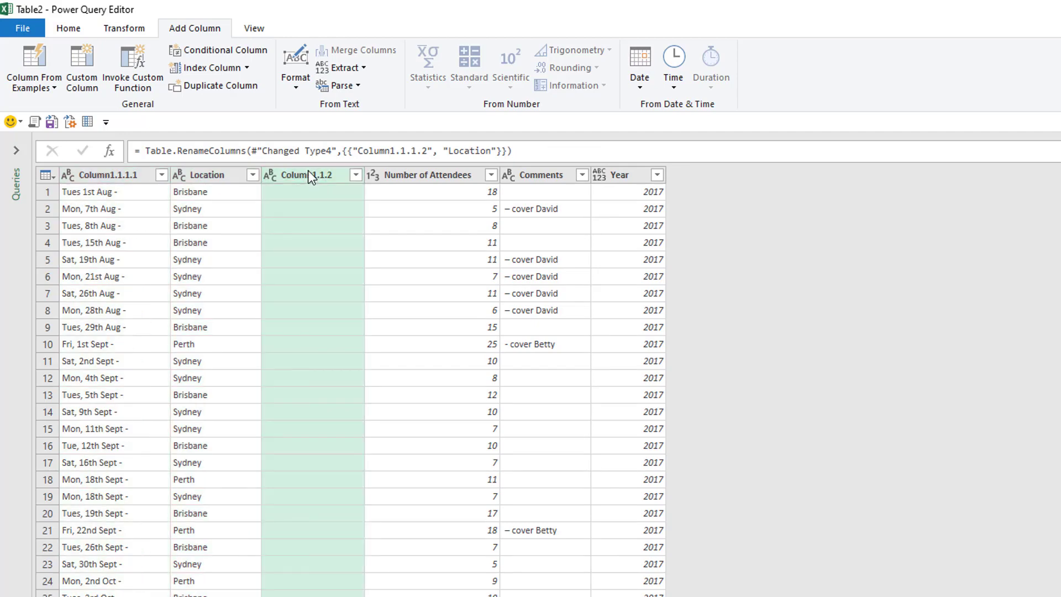
right_click(307, 172)
left_click(295, 176)
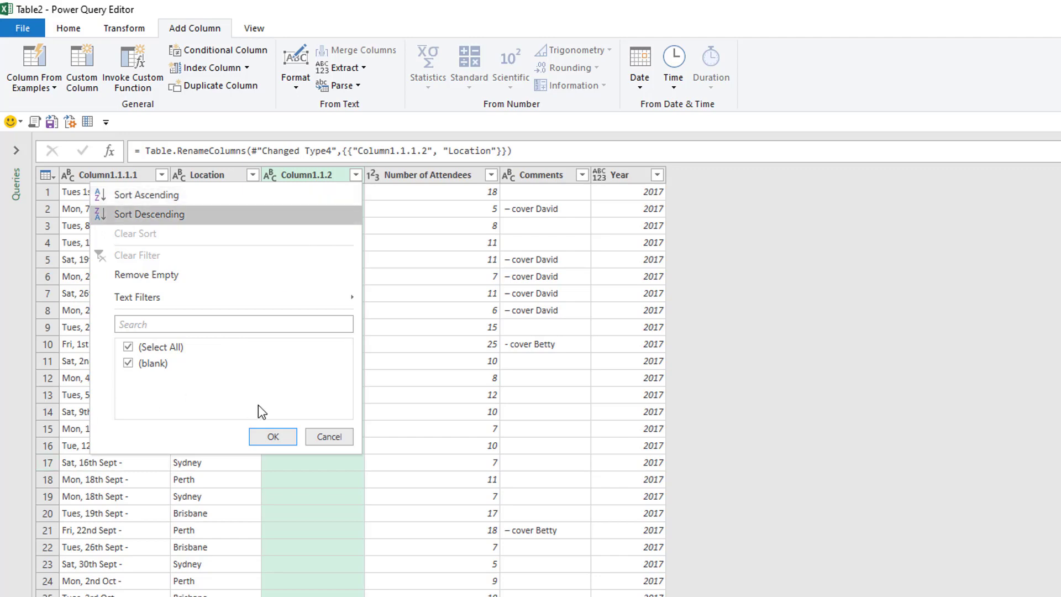
left_click(326, 436)
right_click(308, 171)
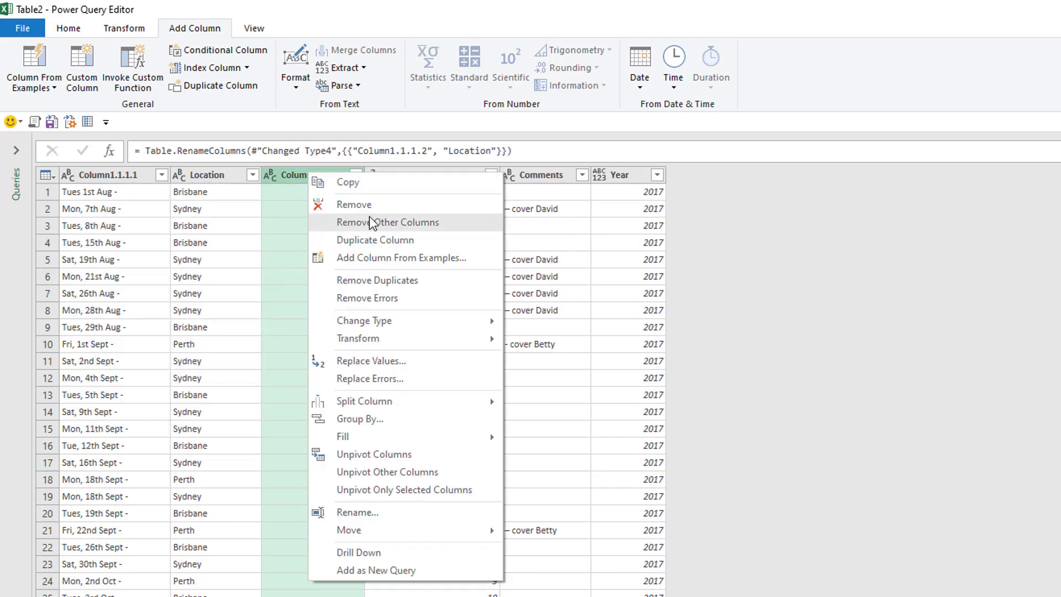
key("Escape")
key("Delete")
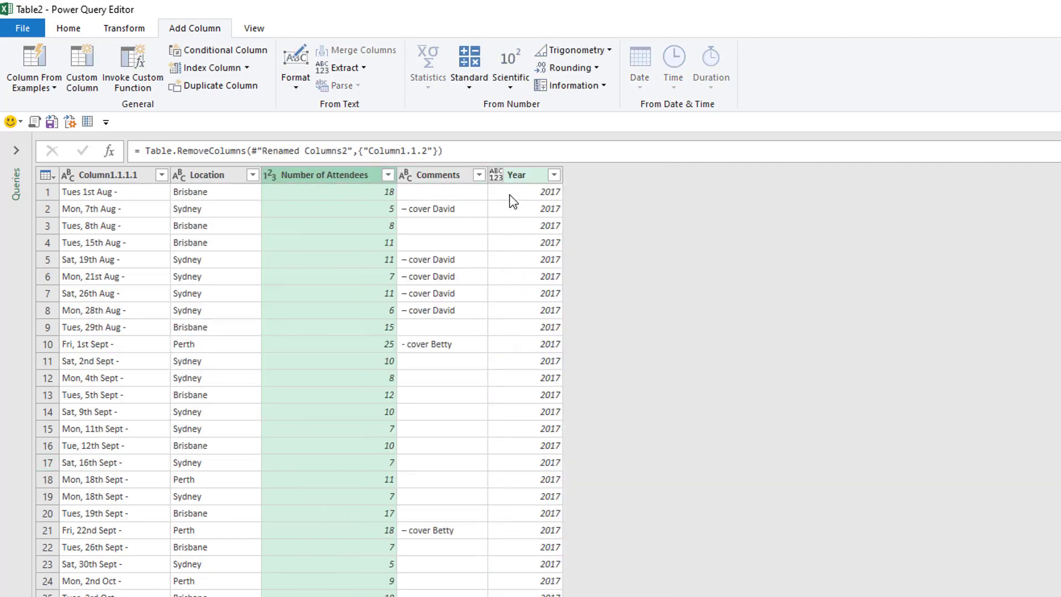
- Split Column1.1.1.1 by space at the left-most delimiter to separate the weekday from the date
left_click(101, 174)
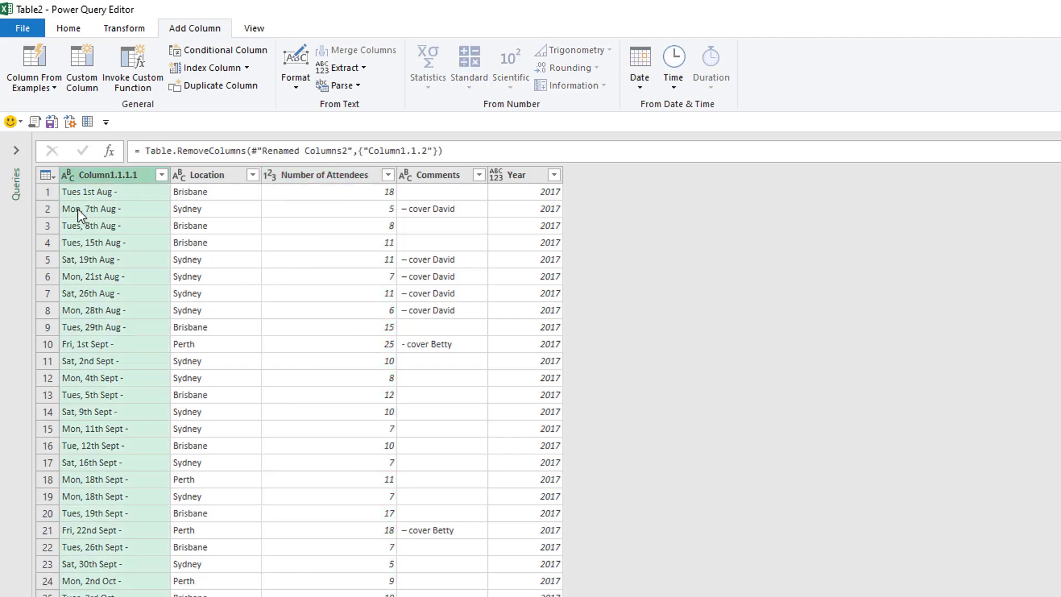
right_click(91, 177)
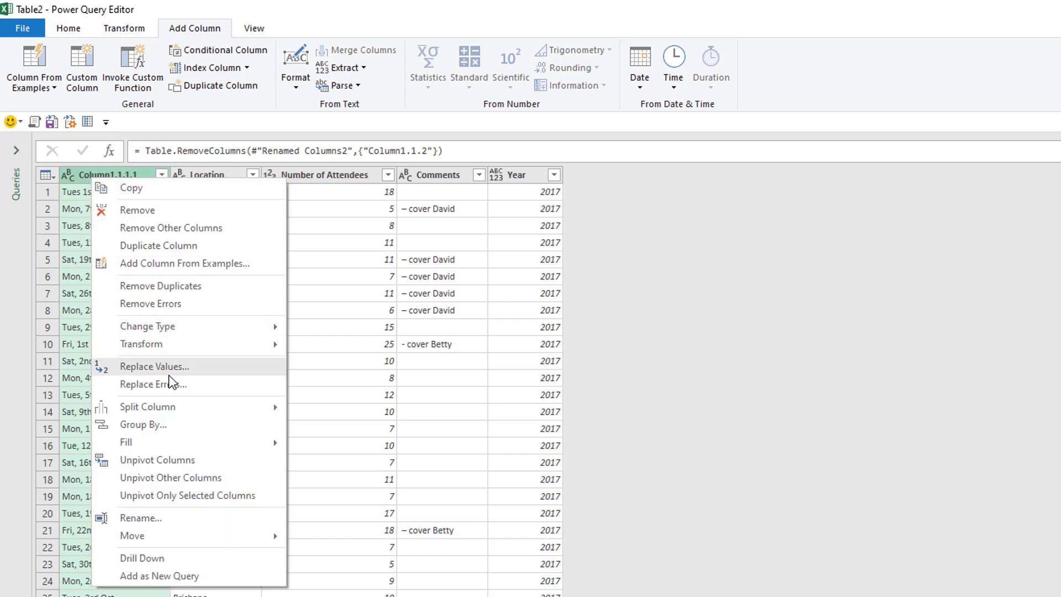
mouse_move(163, 404)
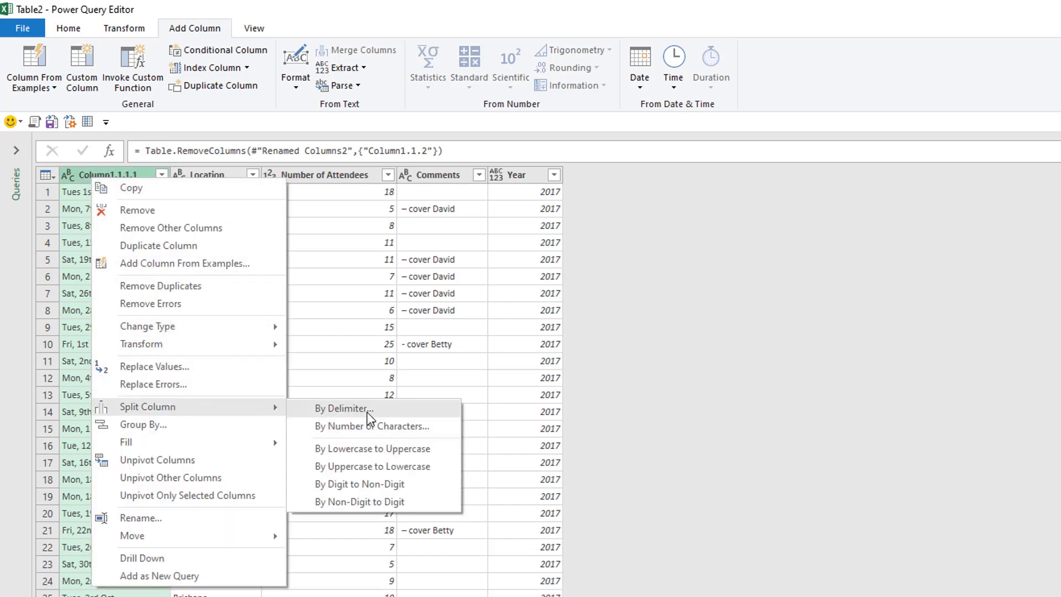
left_click(367, 411)
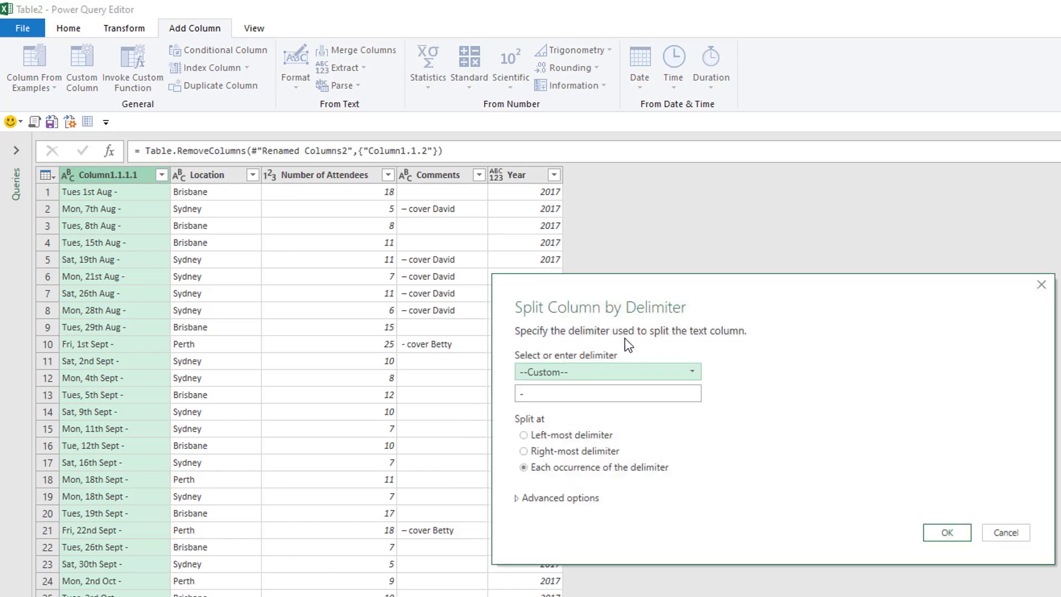
left_click(614, 374)
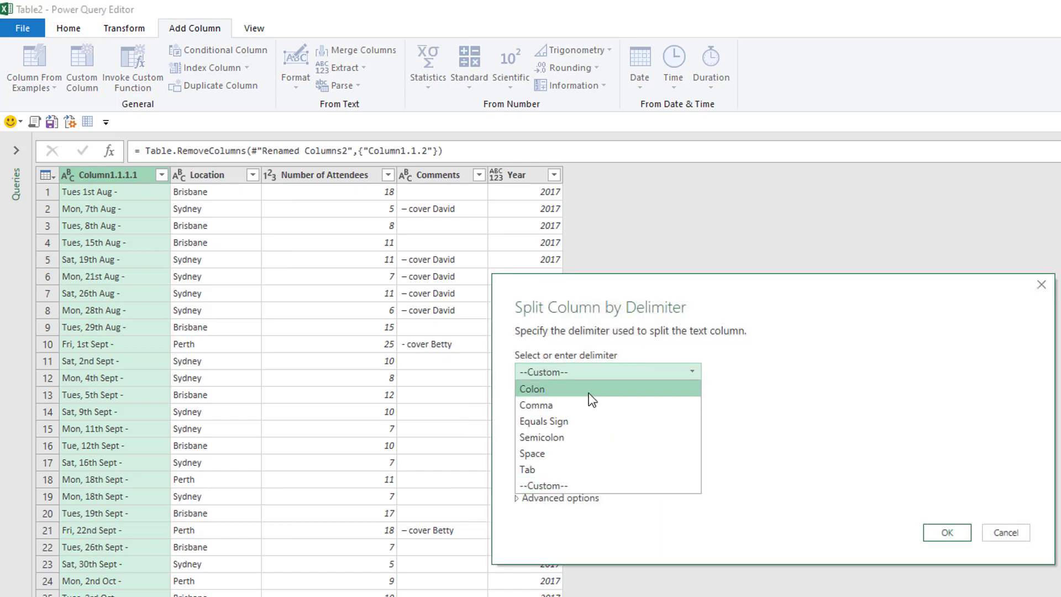
left_click(566, 453)
left_click(524, 414)
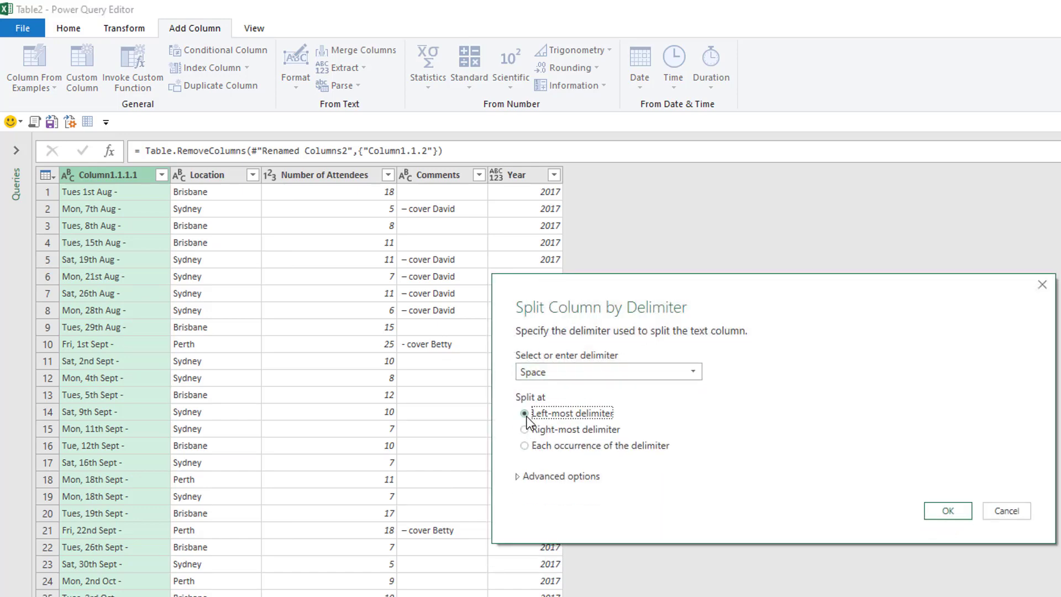
left_click(947, 510)
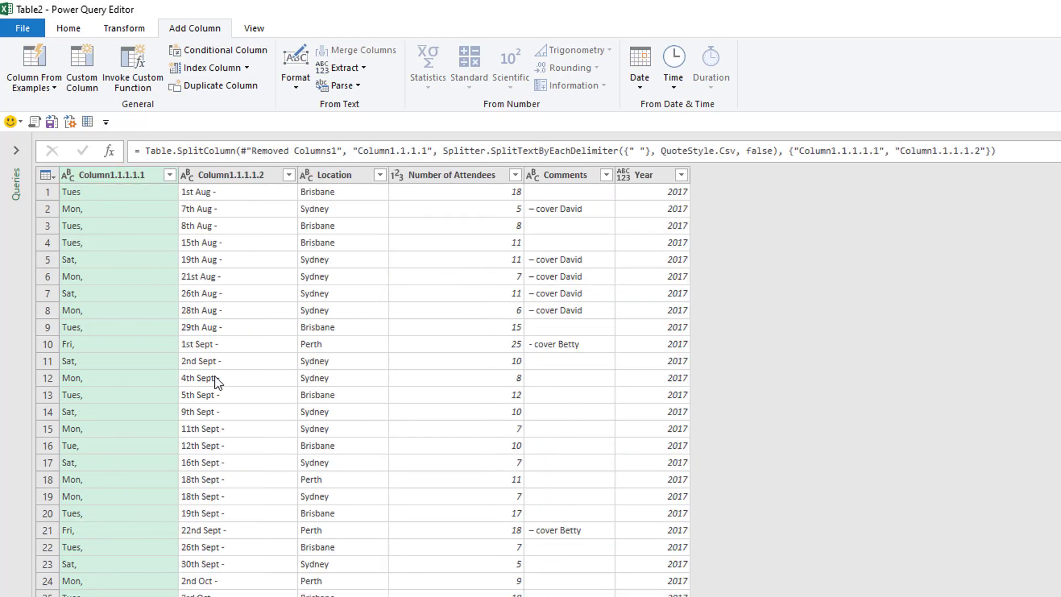
- Check the distinct weekday values in Column1.1.1.1.1 and remove the column
left_click(170, 176)
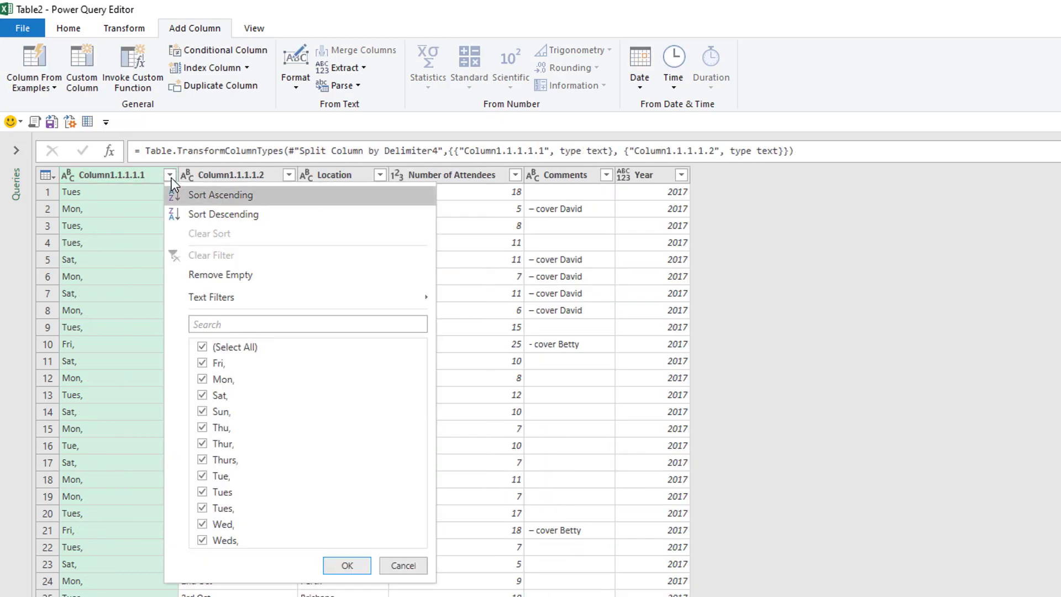
left_click(403, 565)
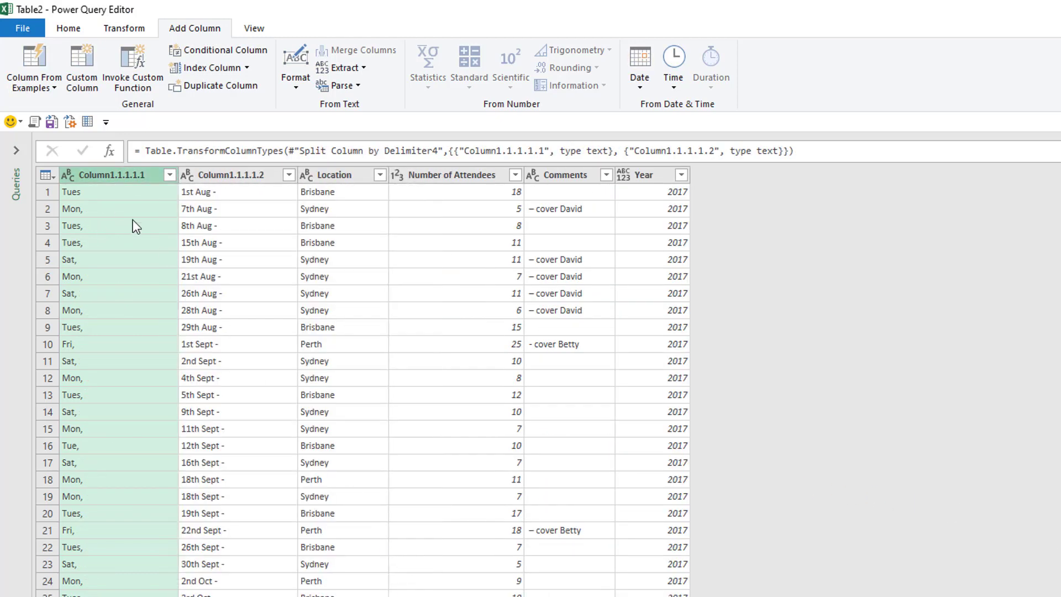
right_click(119, 172)
left_click(154, 140)
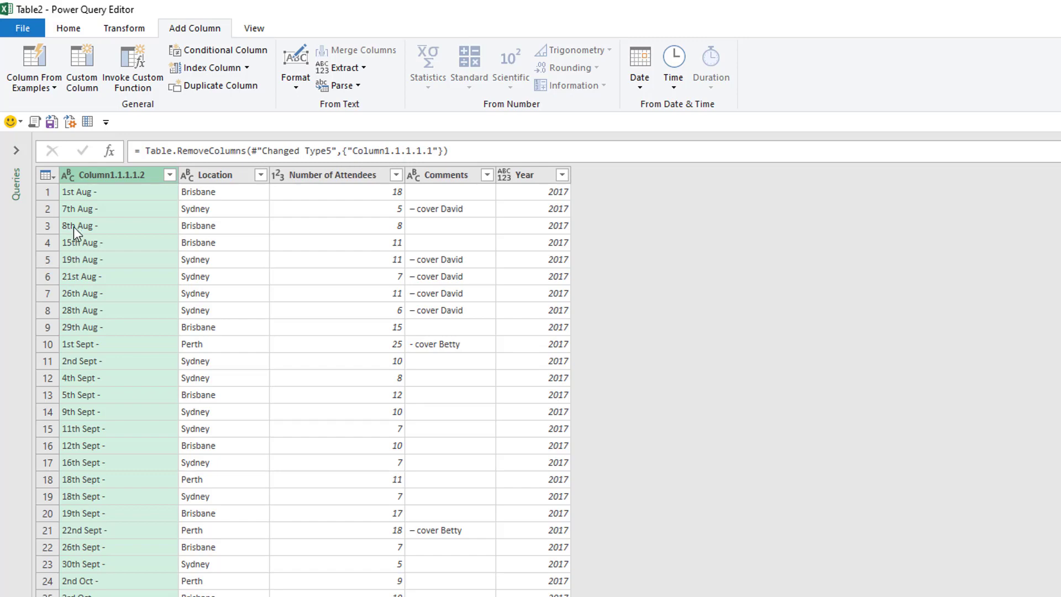
- Split Column1.1.1.1.2 by digit to non-digit to separate the day number from the month text
right_click(101, 171)
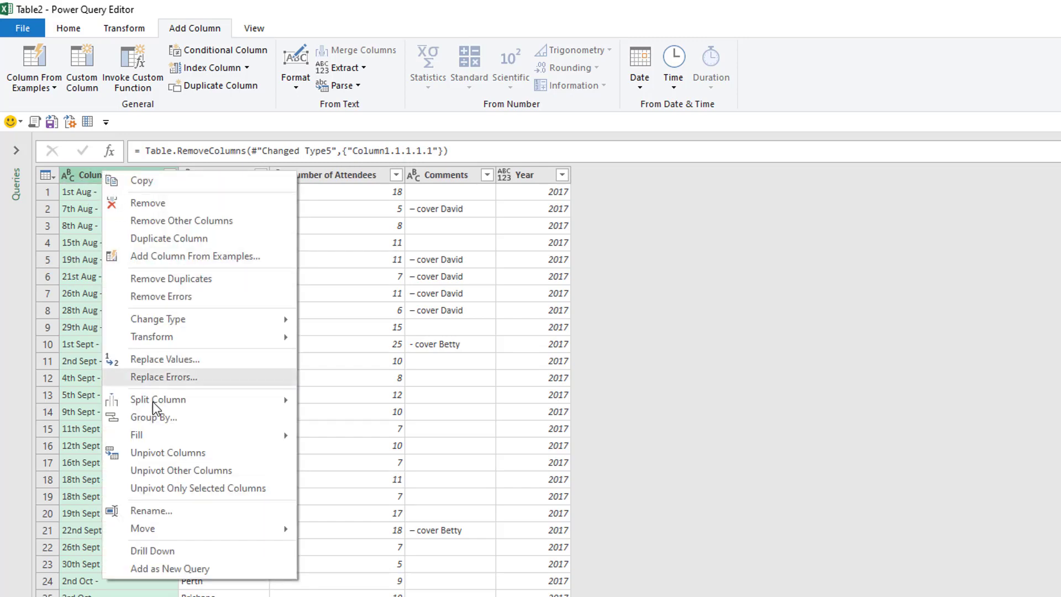
mouse_move(155, 400)
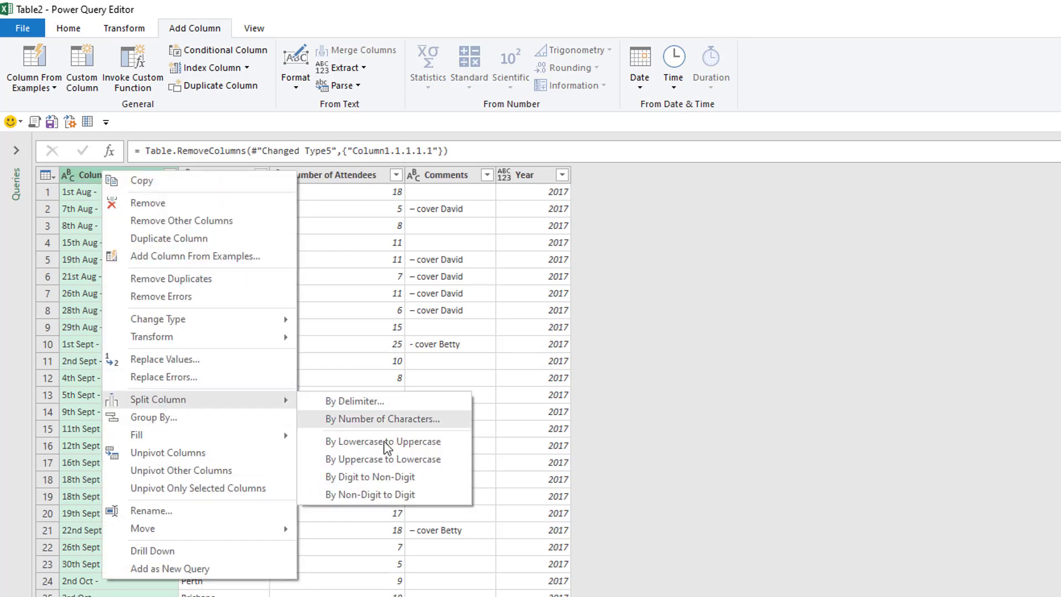
left_click(395, 480)
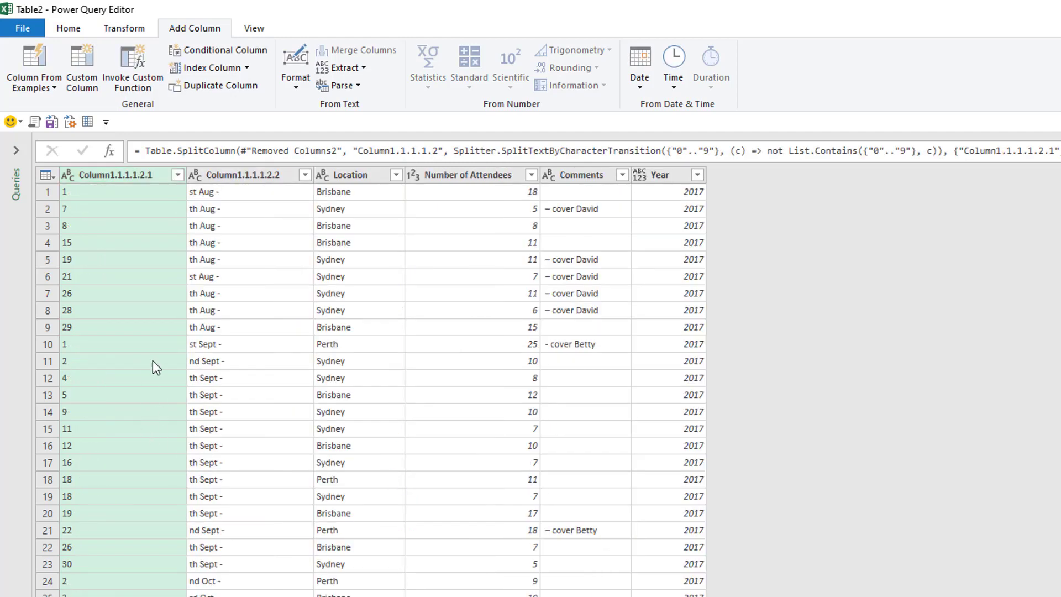
- Check the distinct day numbers in Column1.1.1.1.2.1 and rename the column to Day
left_click(177, 175)
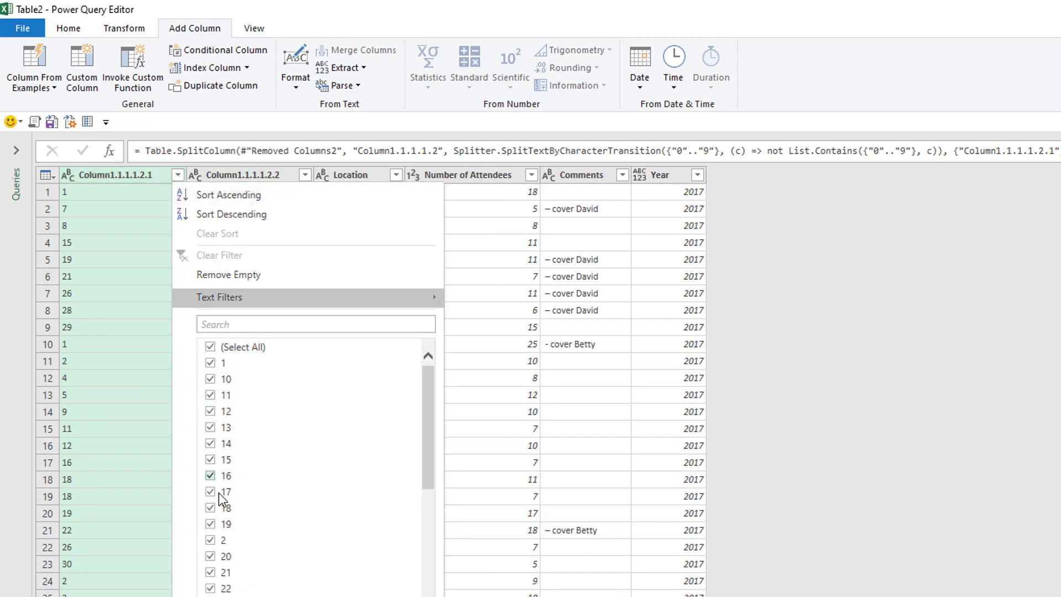
scroll(217, 492, "down", 8)
scroll(212, 540, "up", 8)
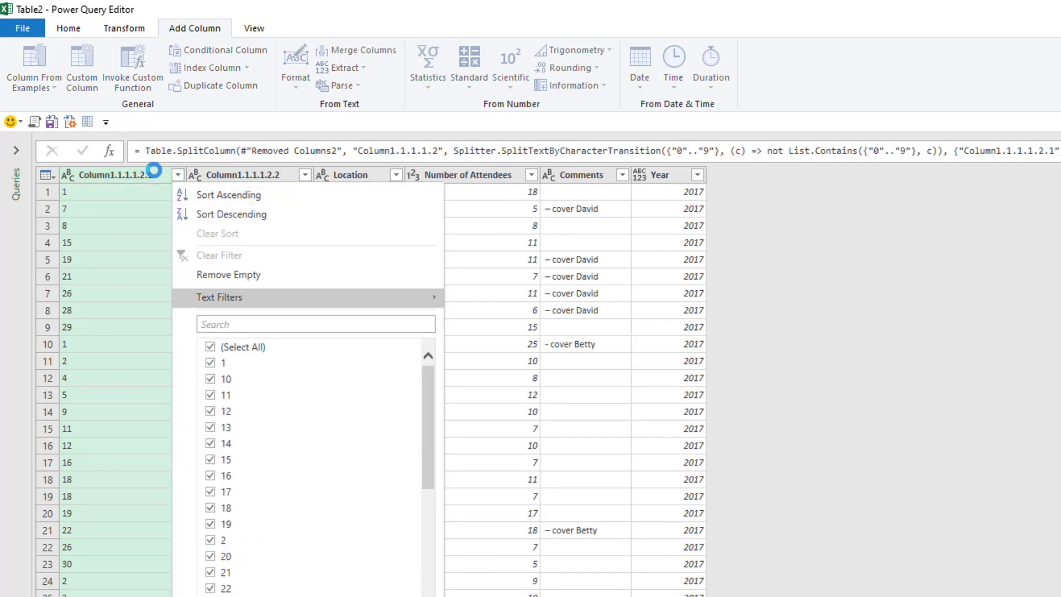
key("Return")
double_click(130, 177)
type("Day")
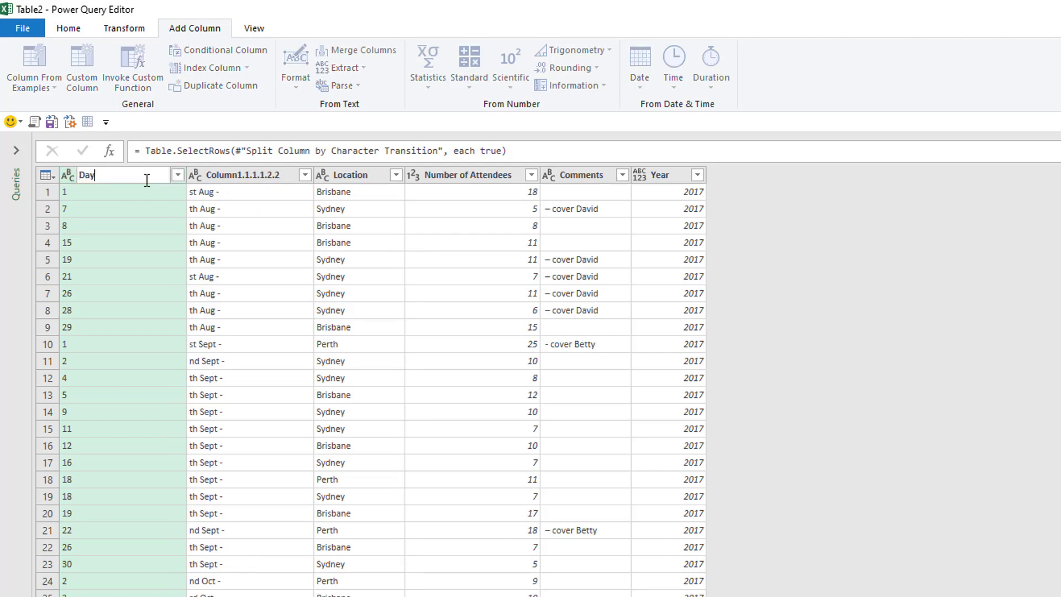
key("Return")
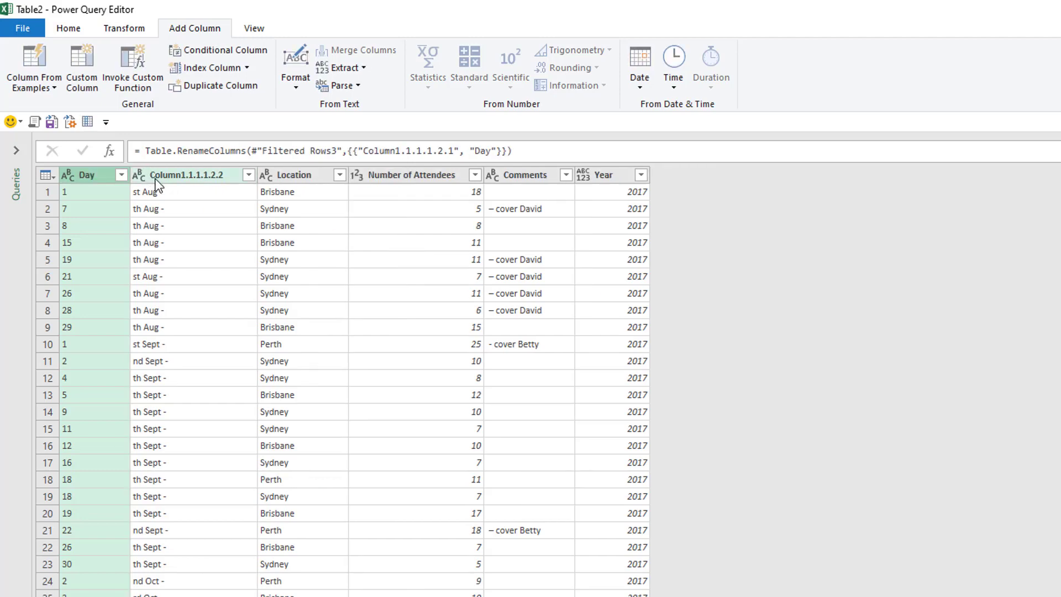
- Split Column1.1.1.1.2.2 by space at the left-most delimiter to separate the ordinal suffix from the month text
left_click(156, 183)
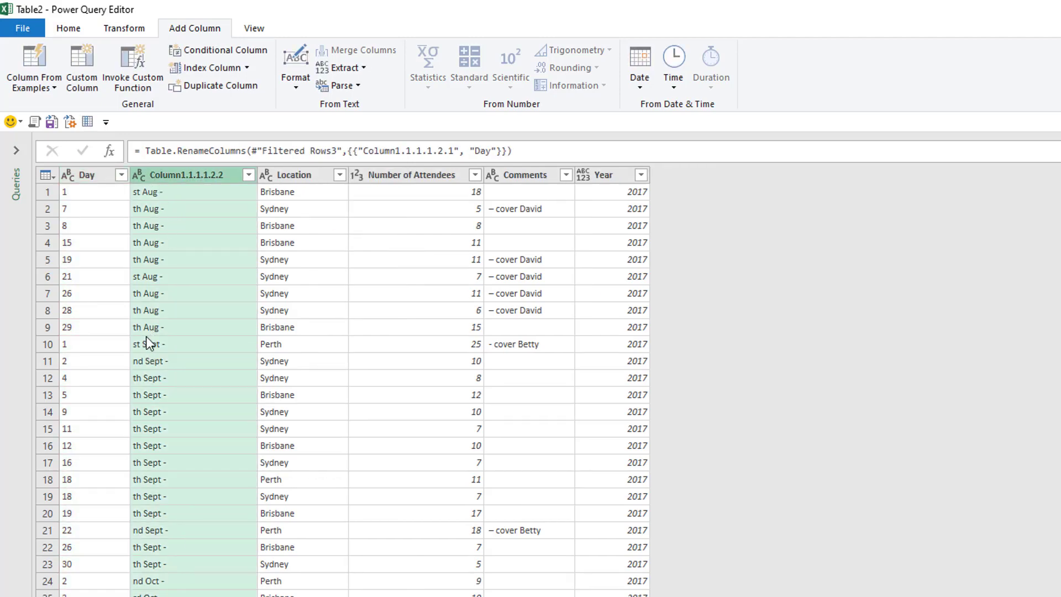
right_click(161, 178)
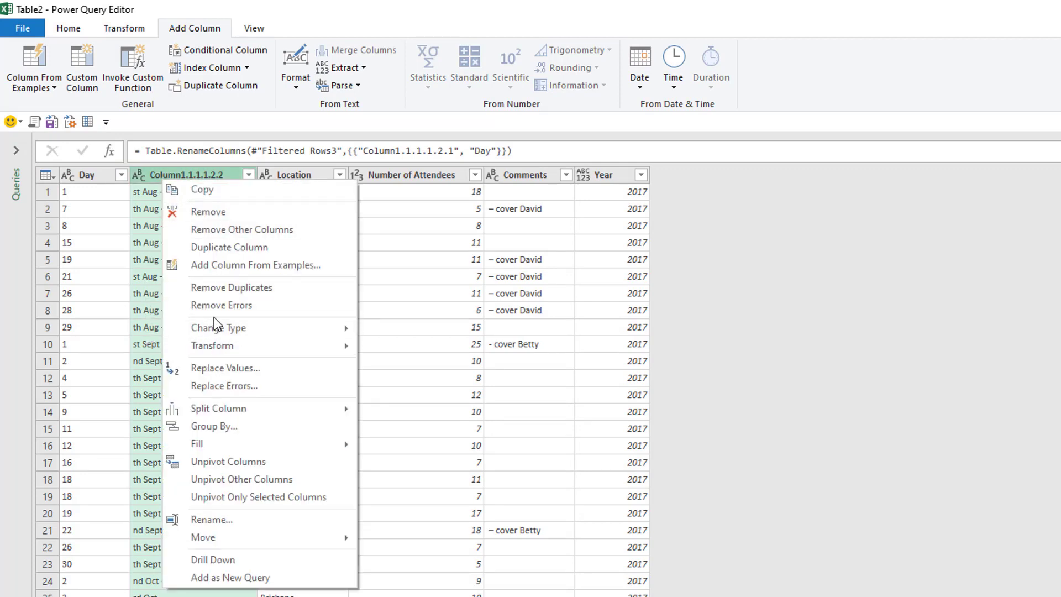
mouse_move(193, 409)
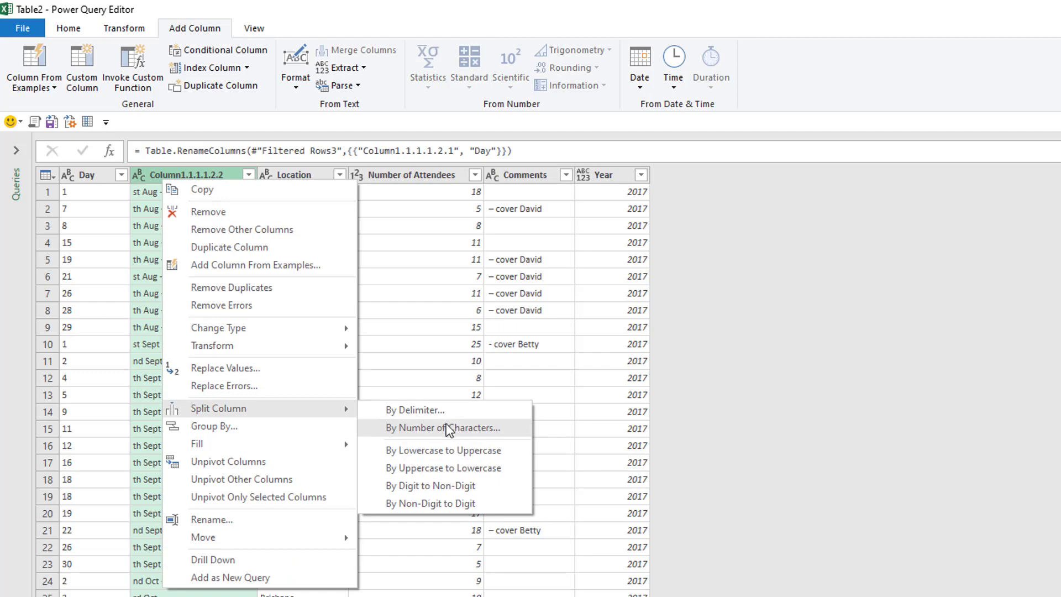
left_click(445, 411)
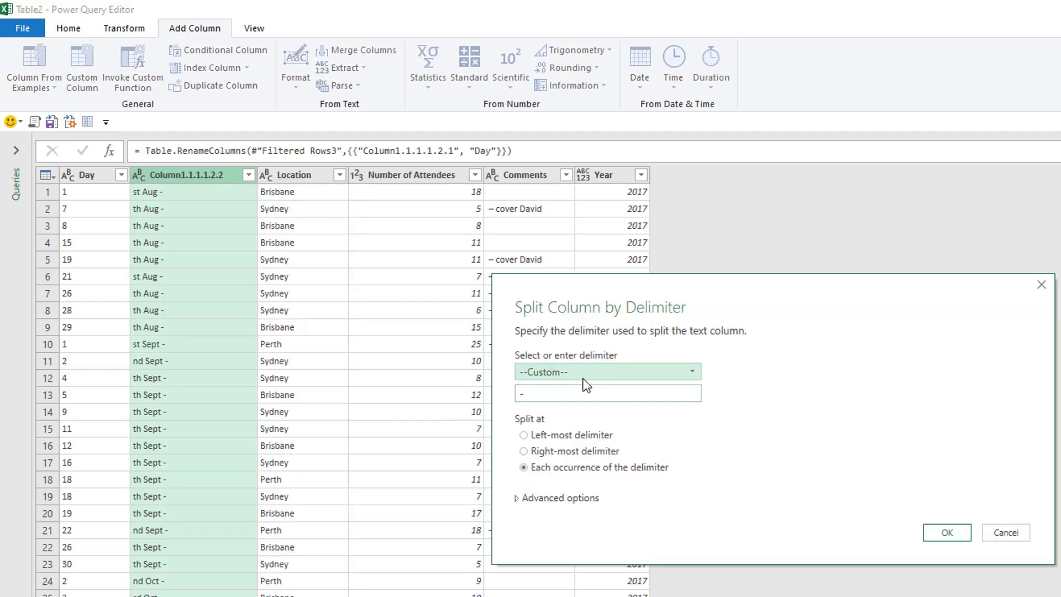
left_click(584, 375)
left_click(561, 458)
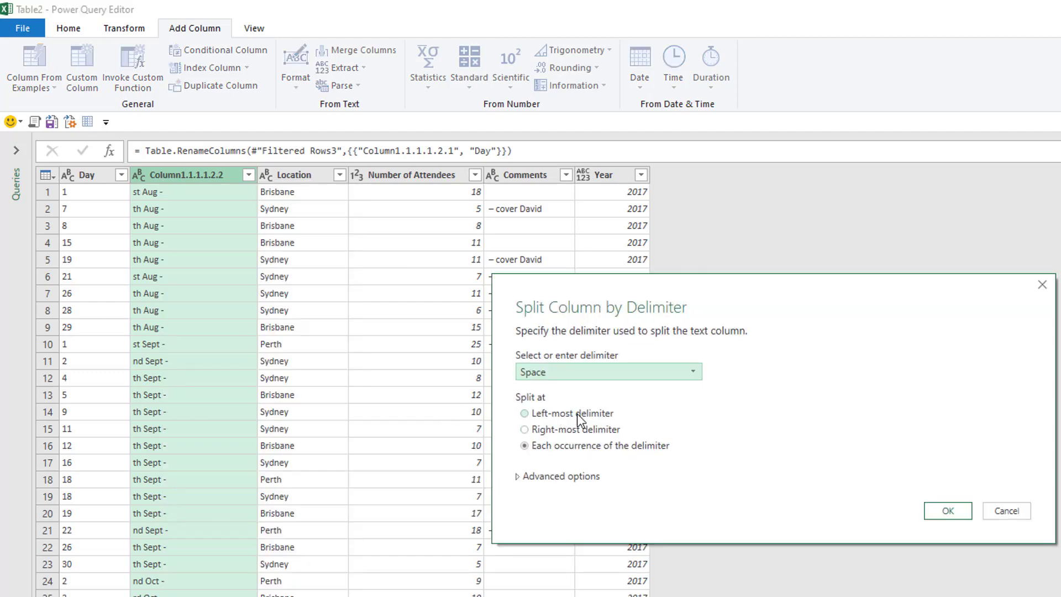
left_click(554, 413)
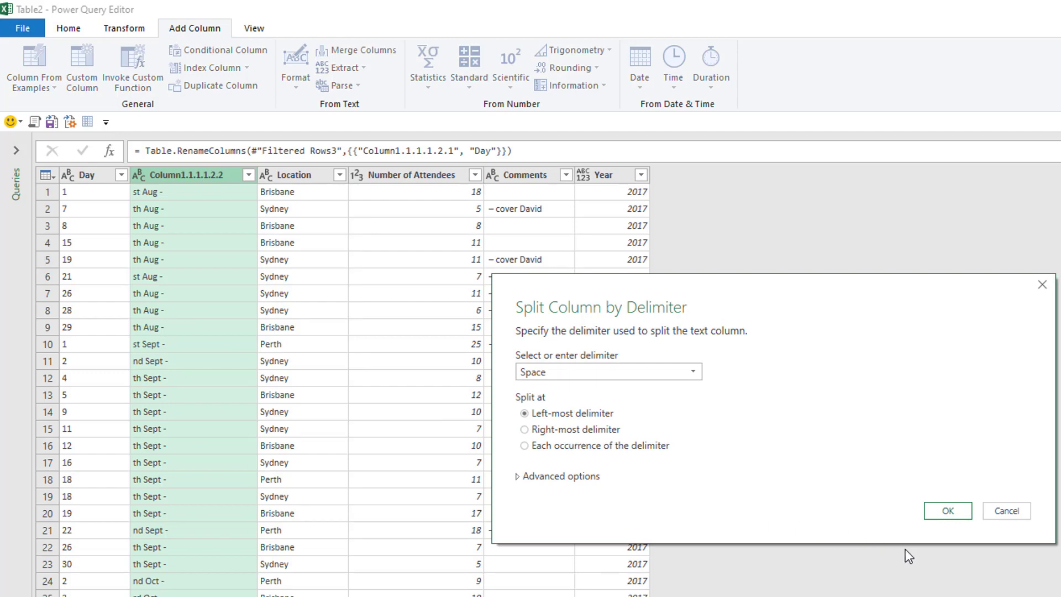
left_click(949, 512)
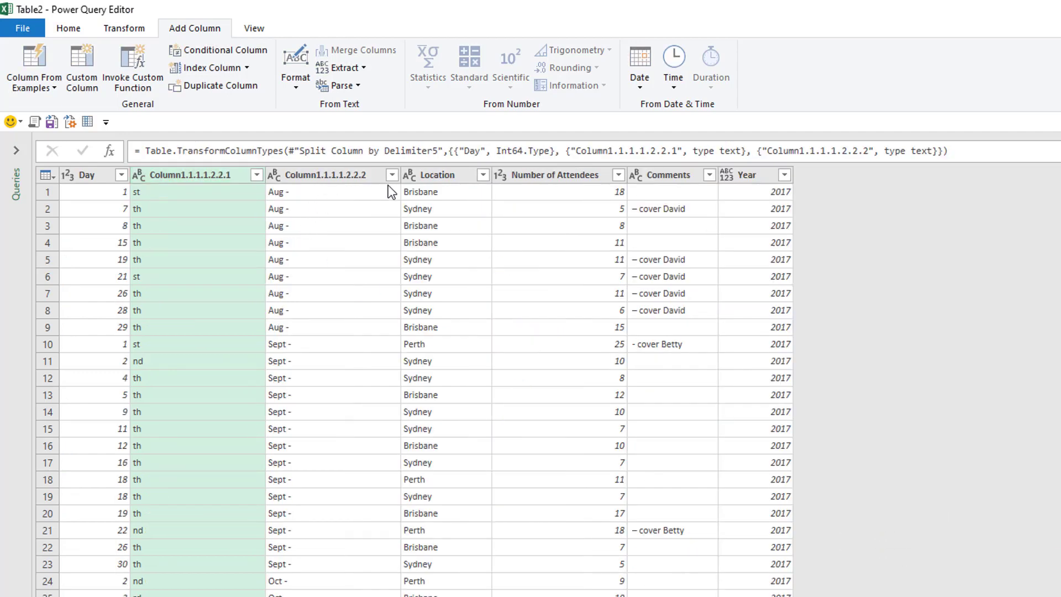
- Check the distinct ordinal suffixes in Column1.1.1.1.2.2.1 and remove the column
left_click(256, 175)
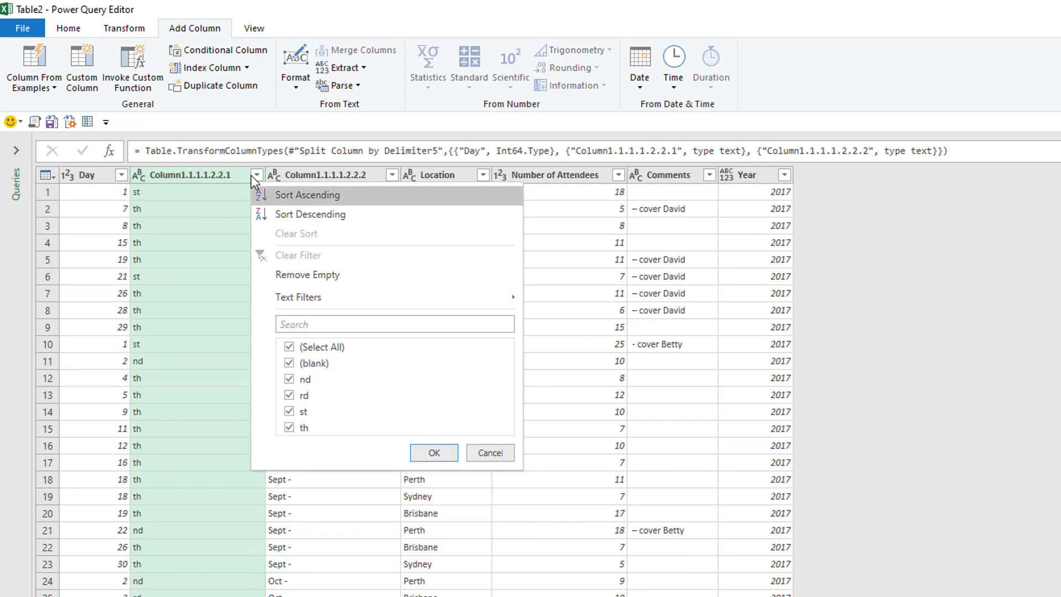
left_click(490, 453)
right_click(188, 173)
left_click(214, 206)
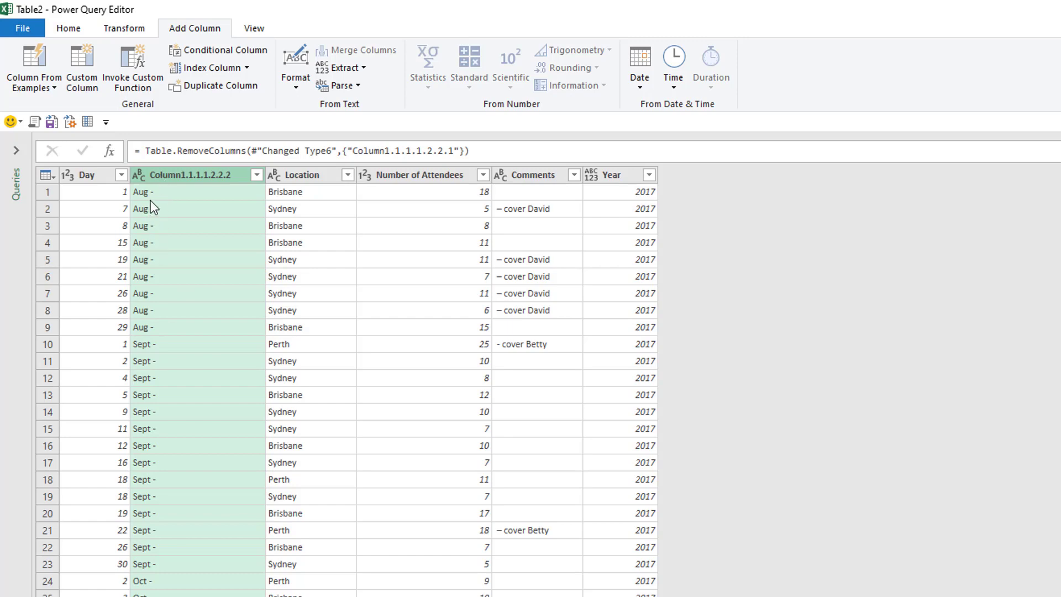
- Review the distinct month spellings in Column1.1.1.1.2.2.2 without filtering the column
right_click(163, 176)
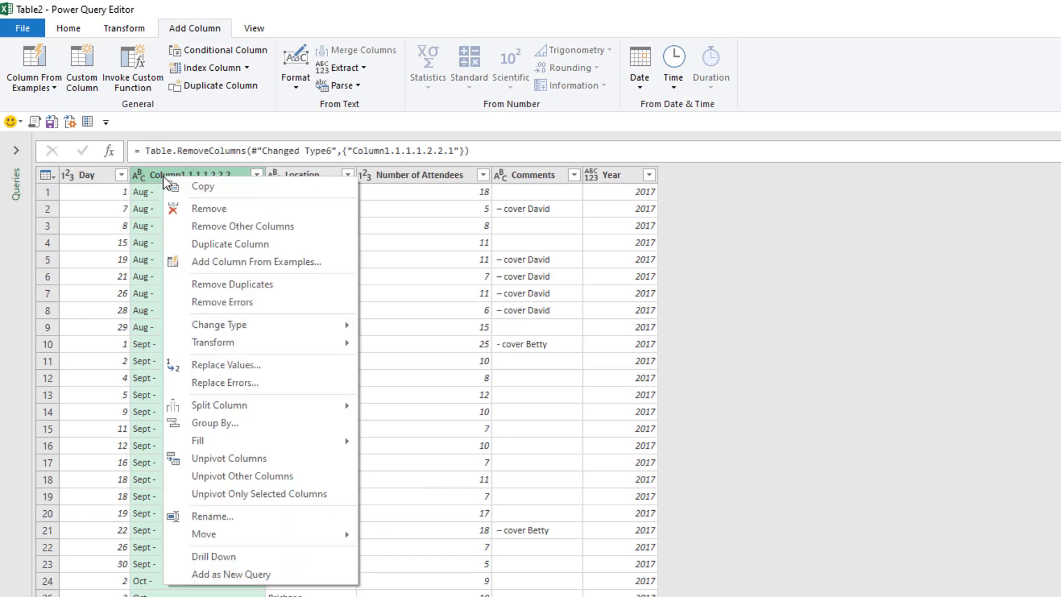
left_click(257, 175)
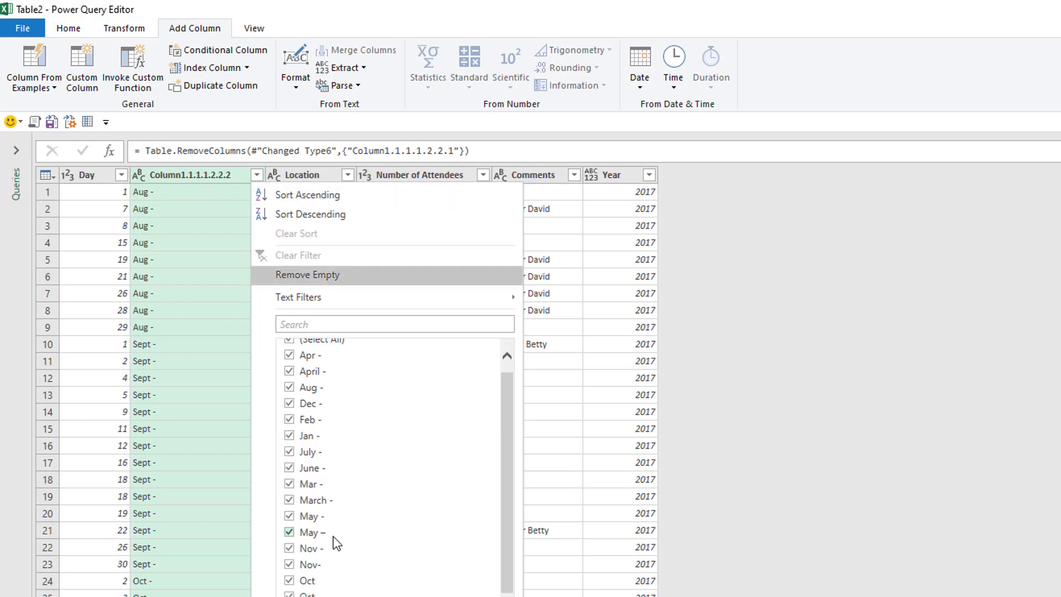
scroll(318, 498, "down", 1)
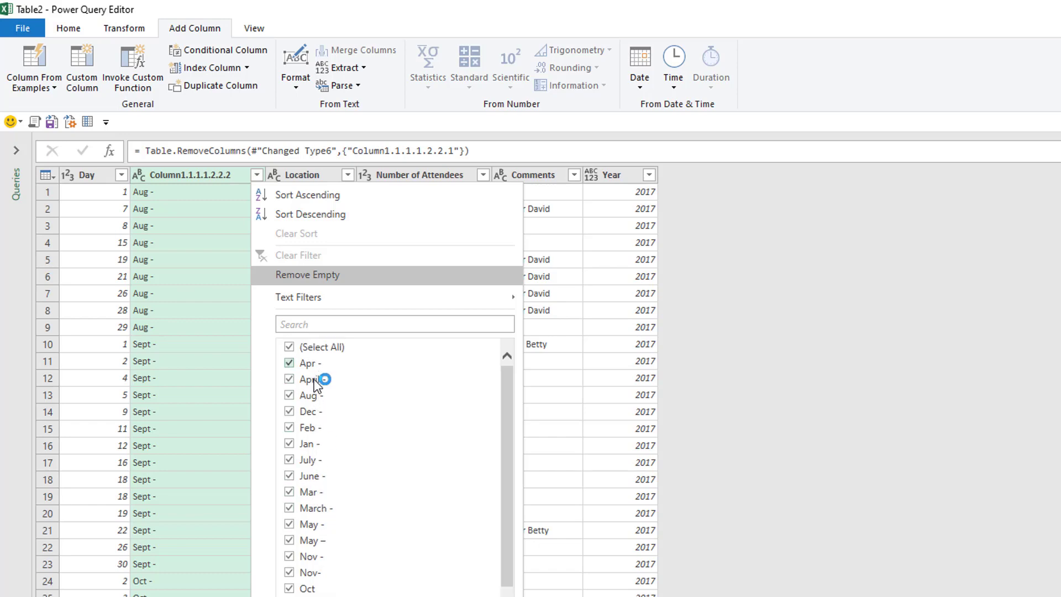
key("Escape")
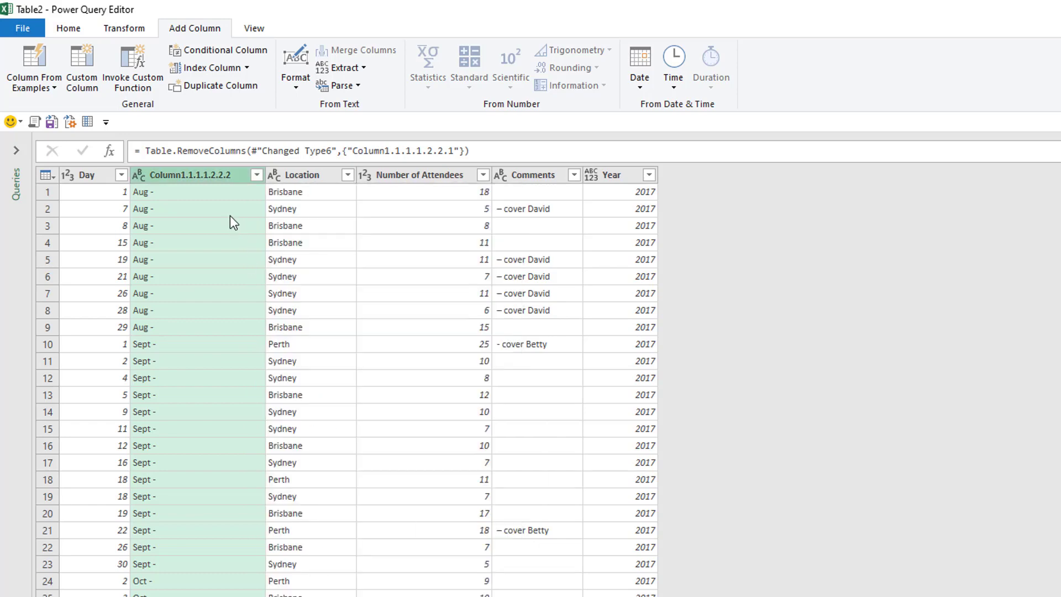
- Reduce the month text in Column1.1.1.1.2.2.2 to its first 3 characters within the same column
right_click(186, 174)
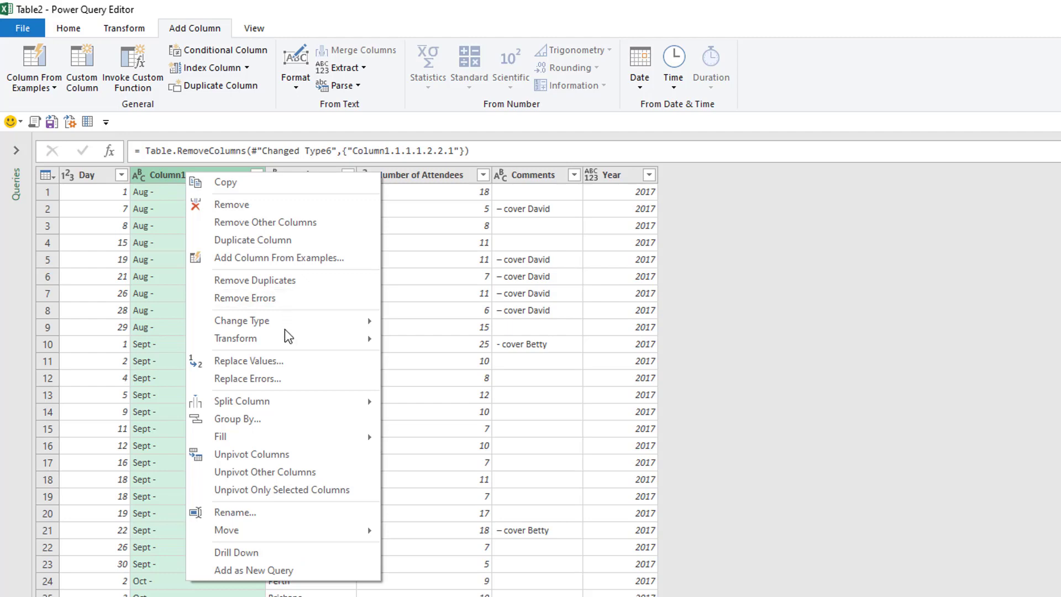
mouse_move(286, 341)
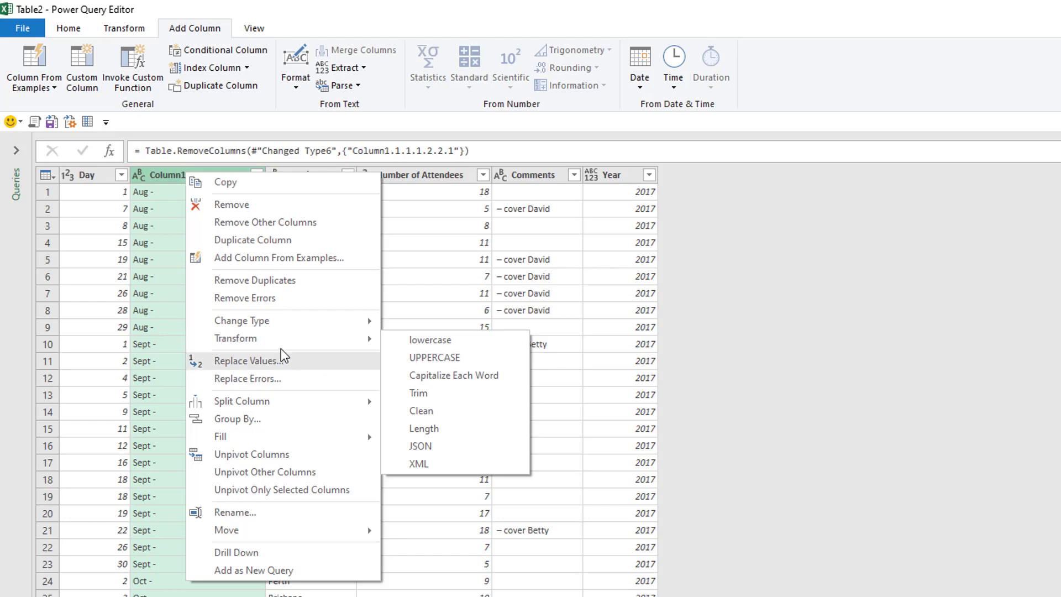
left_click(126, 30)
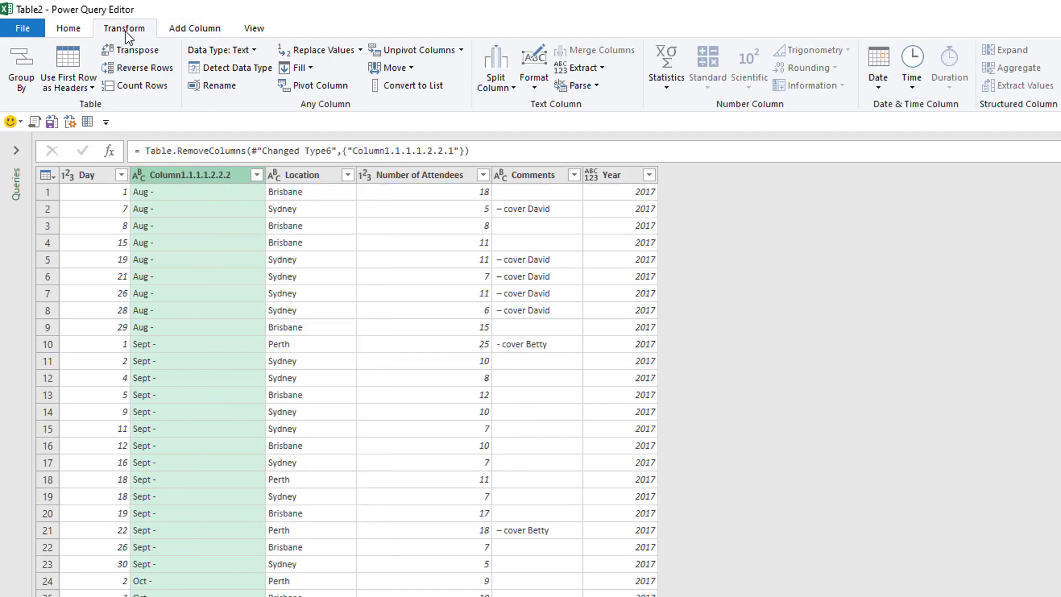
left_click(602, 67)
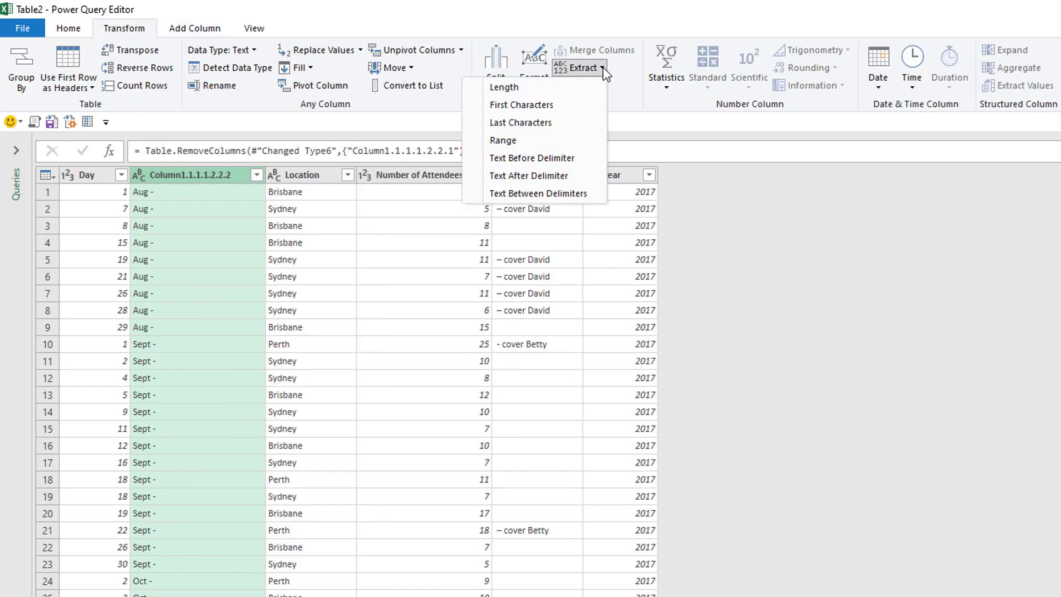
left_click(534, 105)
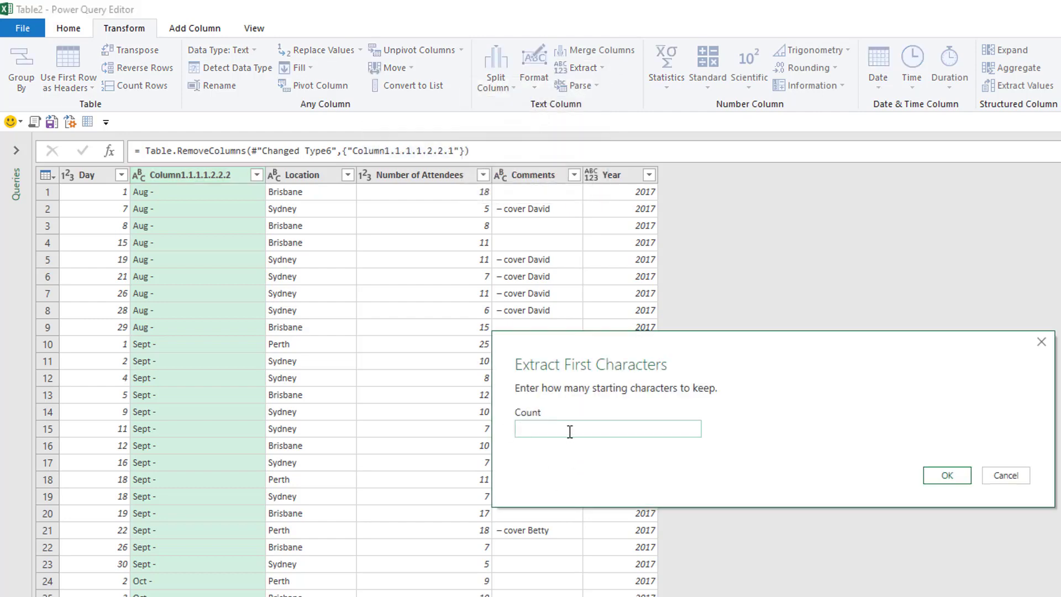
type("3")
left_click(947, 475)
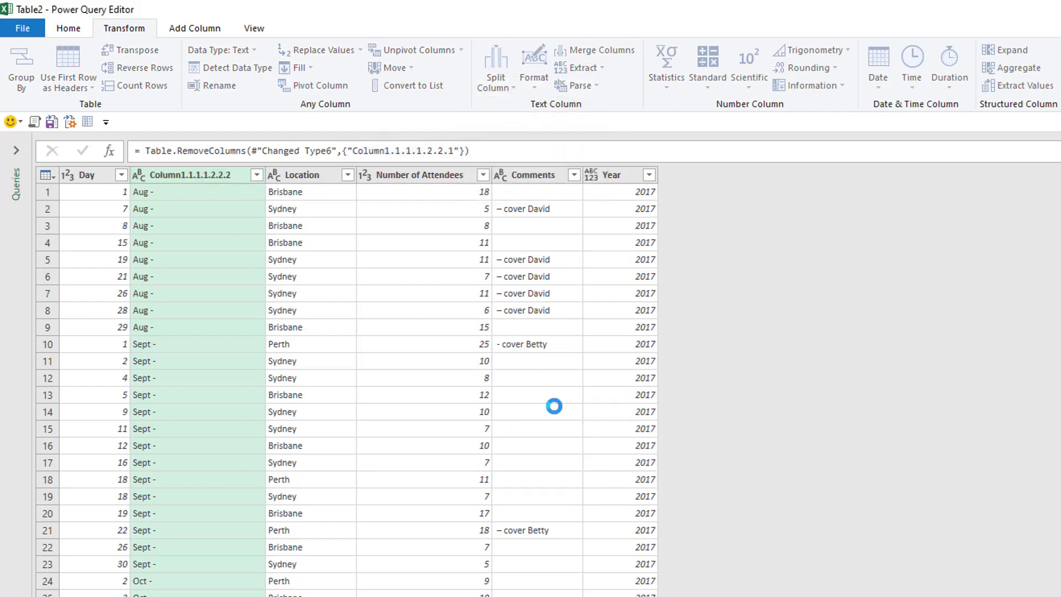
- Rename the shortened month column to Month and check its distinct values
double_click(194, 175)
type("Month")
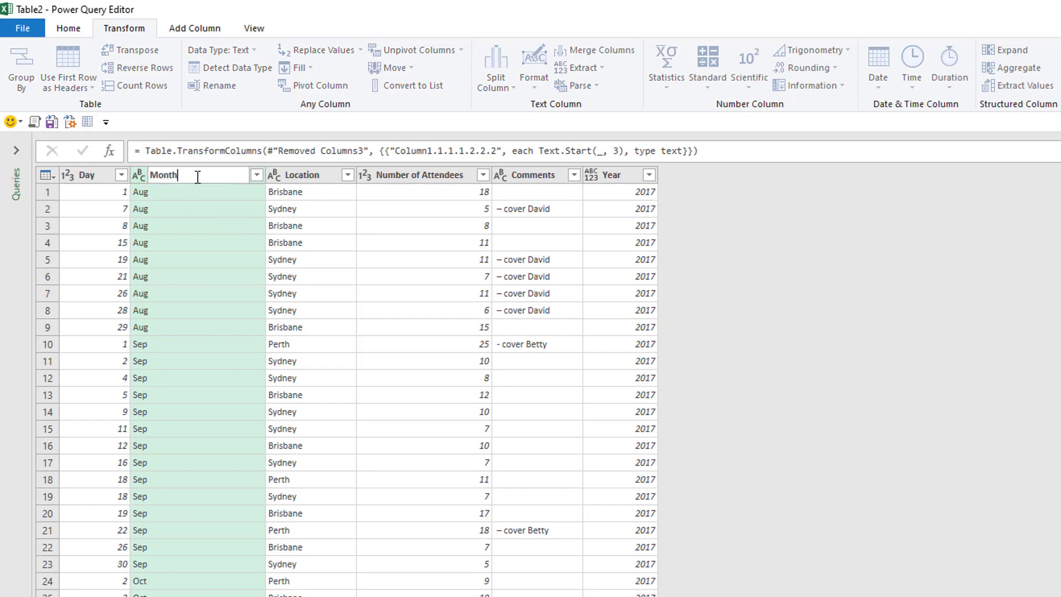
key("Return")
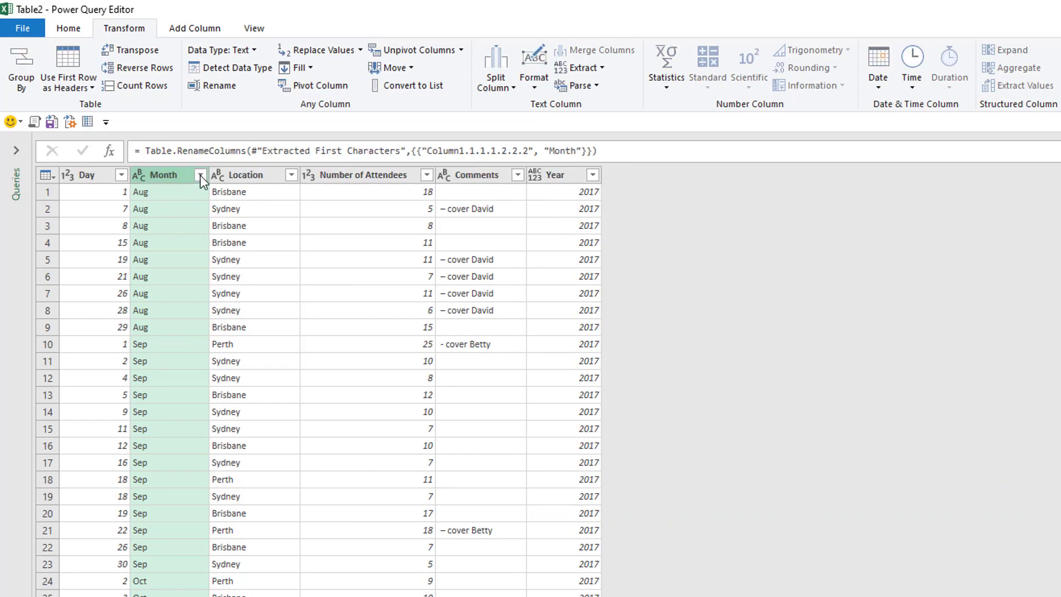
left_click(200, 174)
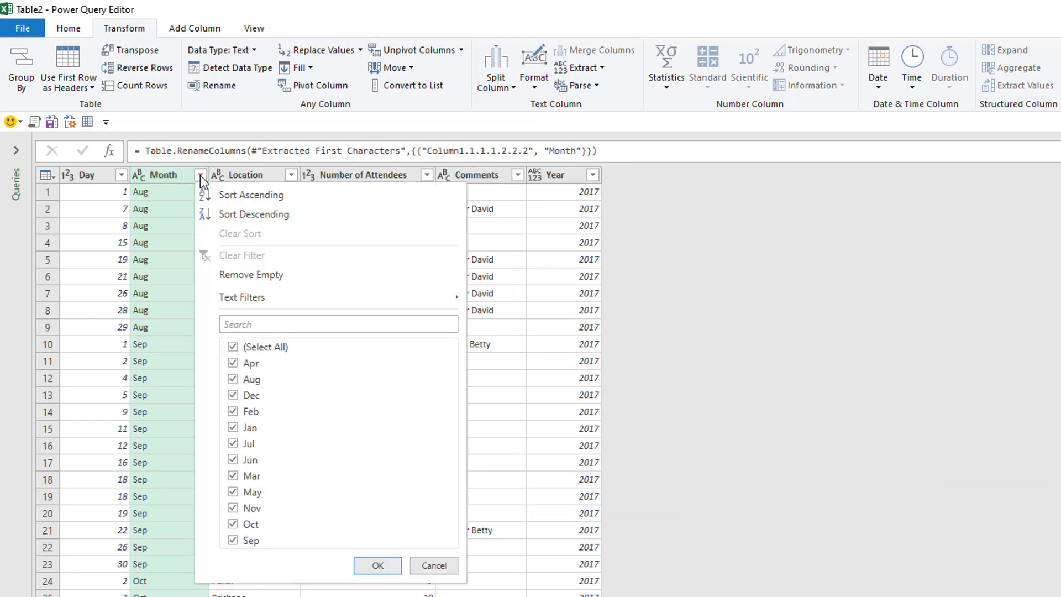
left_click(432, 565)
- Merge the Day, Month and Year columns, in that order, into one column named Date with a space separator
left_click(84, 171)
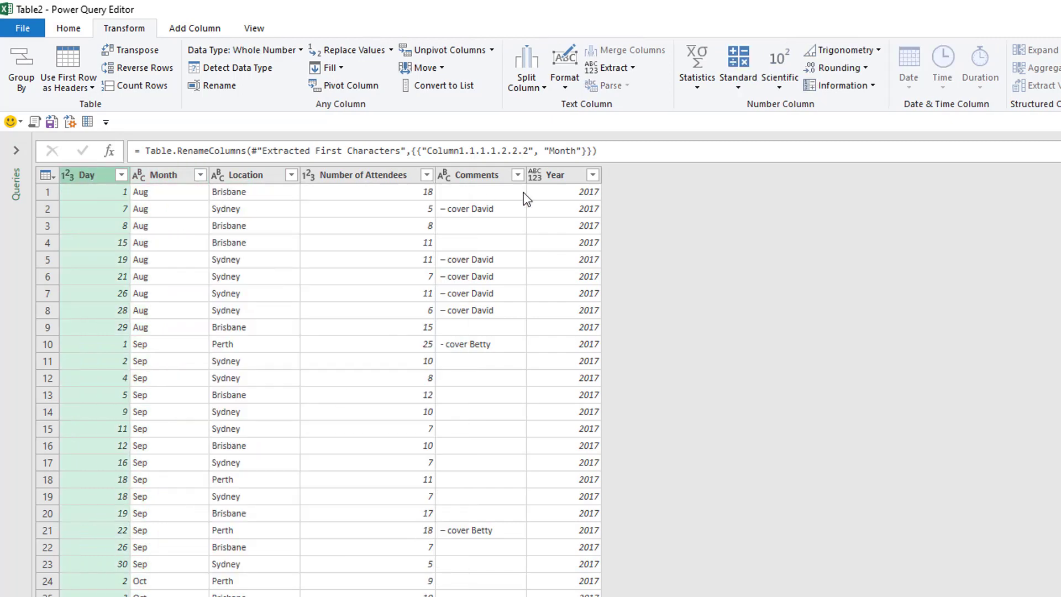
left_click(562, 177)
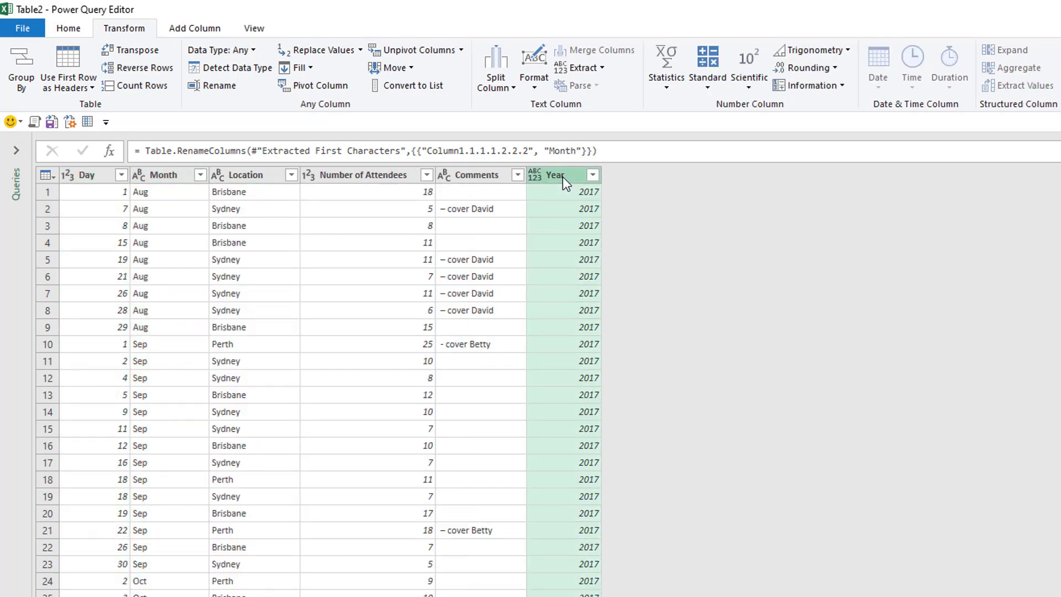
left_click(98, 174)
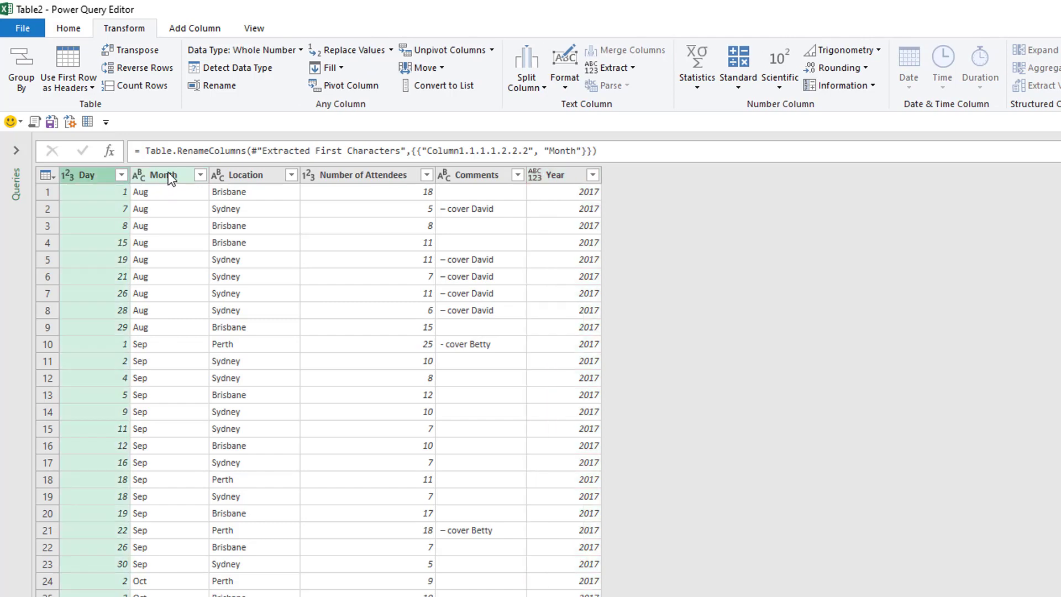
left_click(168, 171, "ctrl")
left_click(557, 174, "ctrl")
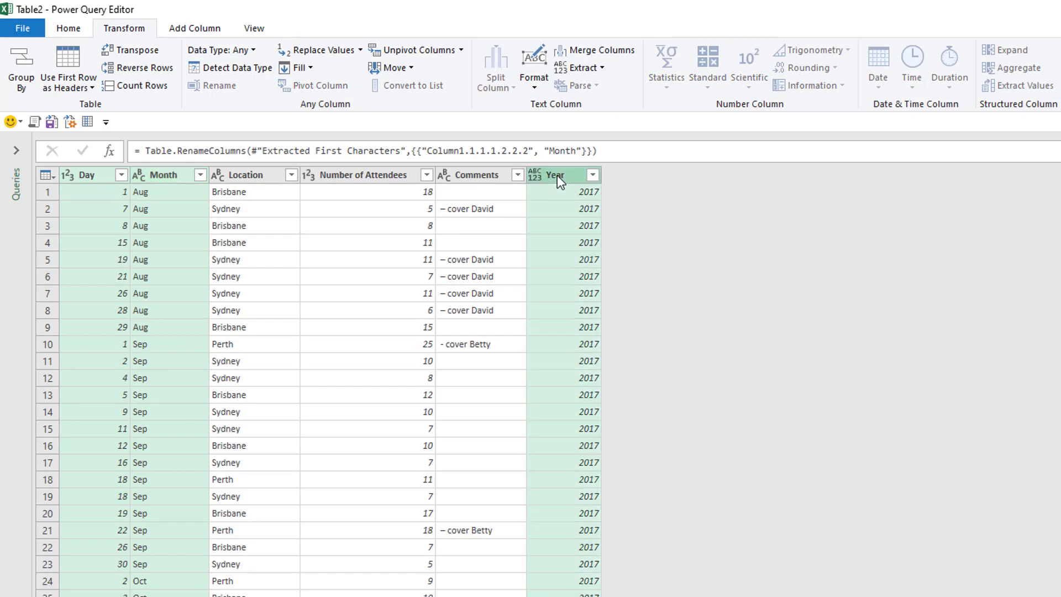
left_click(171, 30)
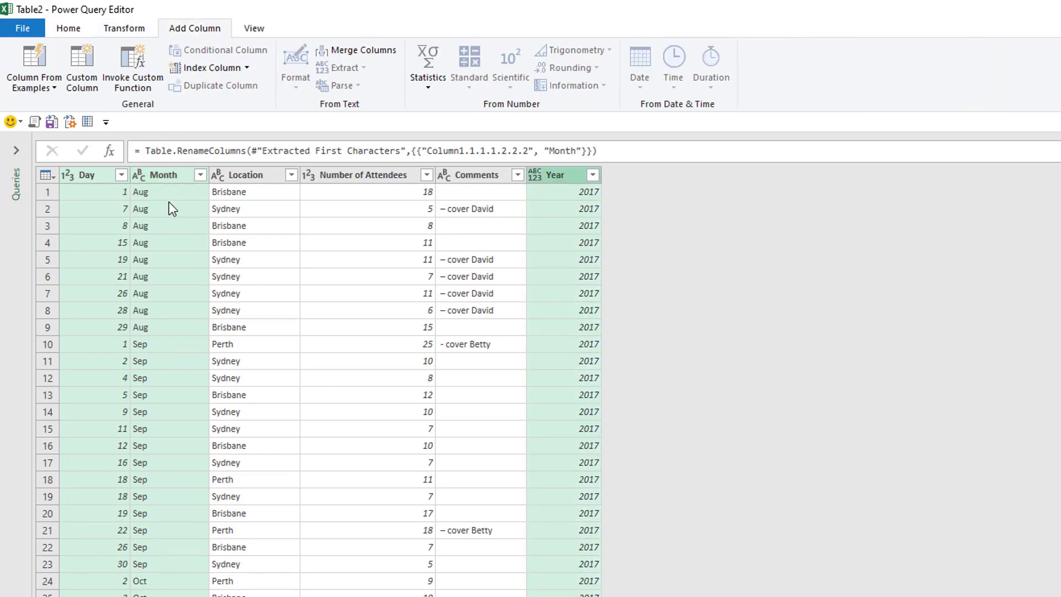
left_click(139, 33)
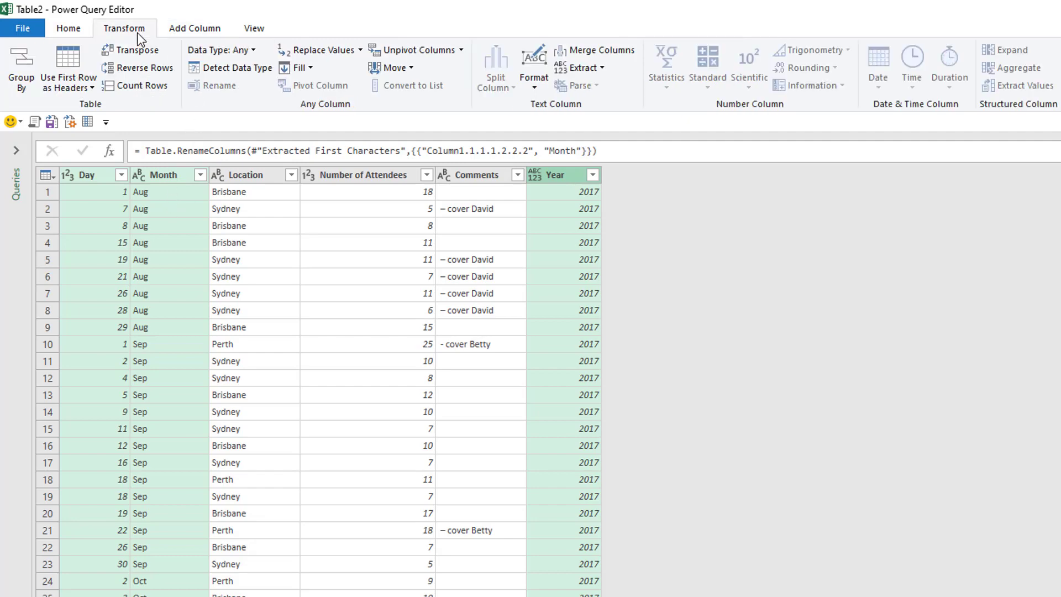
left_click(604, 51)
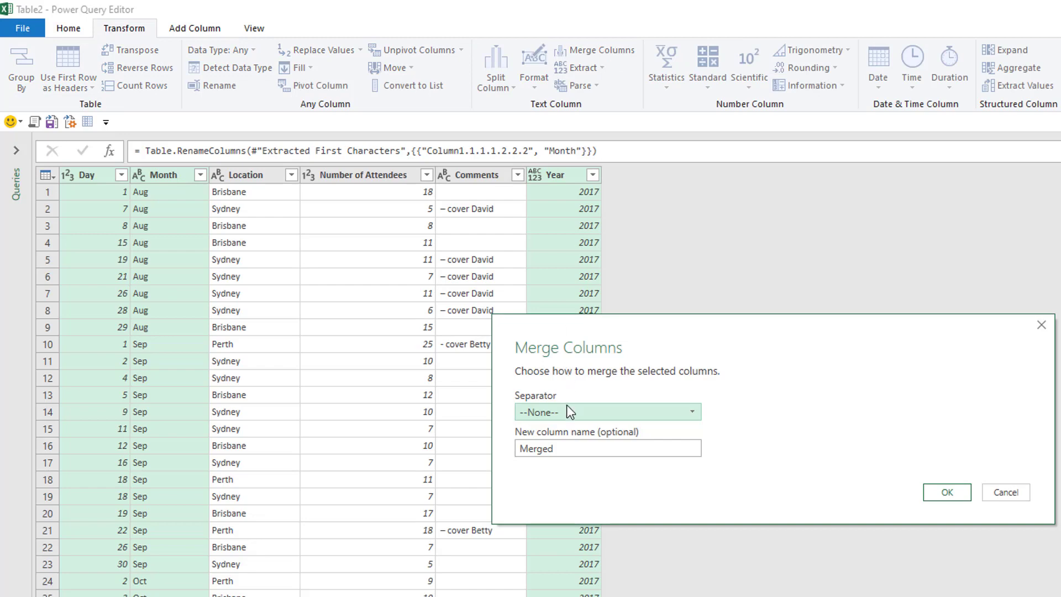
left_click(574, 411)
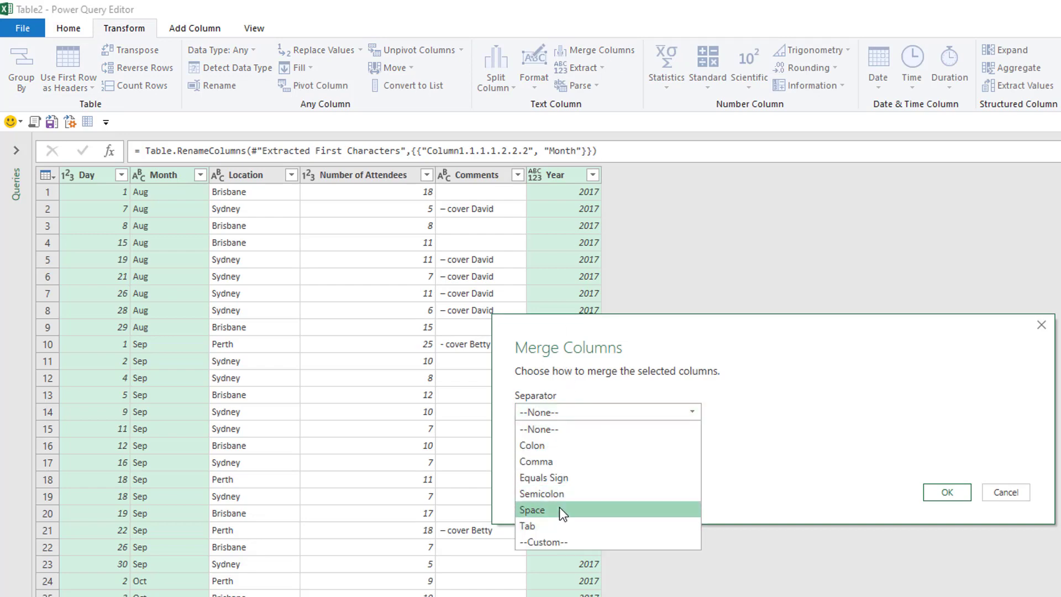
left_click(559, 506)
left_click(560, 452)
double_click(560, 451)
type("Date")
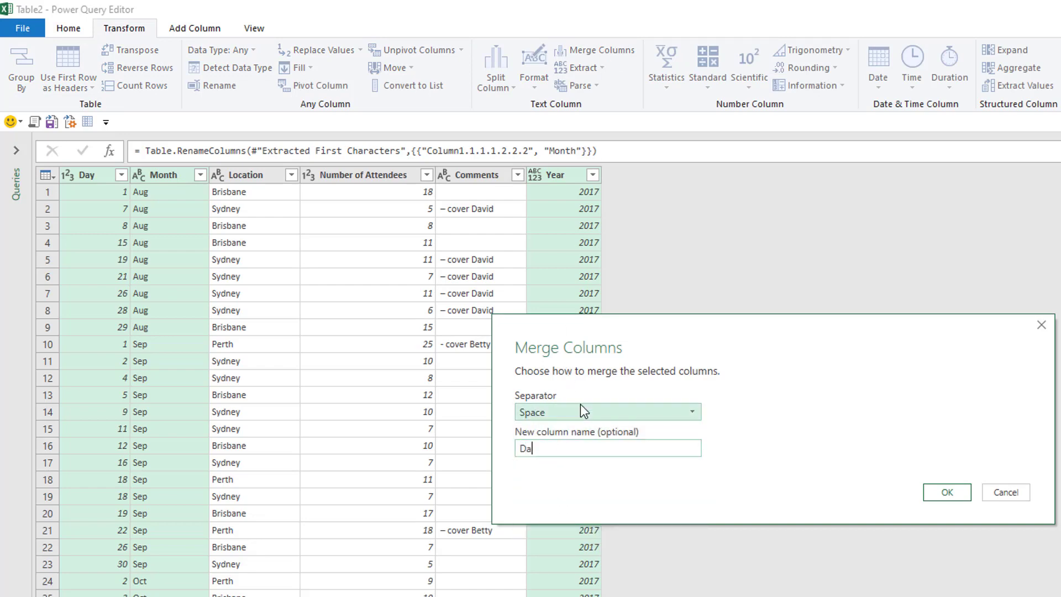
left_click(947, 492)
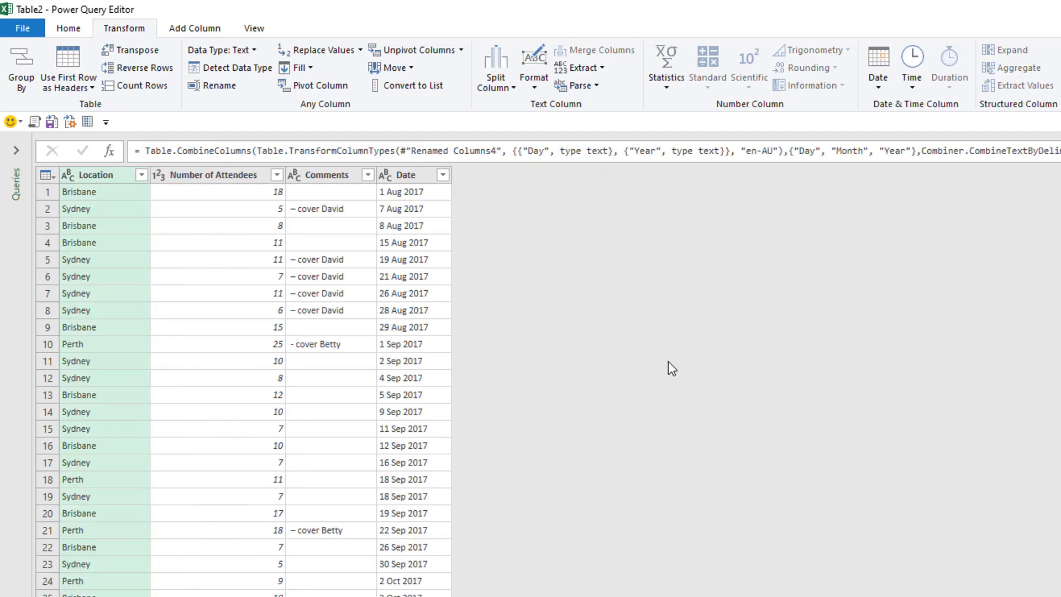
- Change the data type of the merged Date column from text to Date
left_click(403, 175)
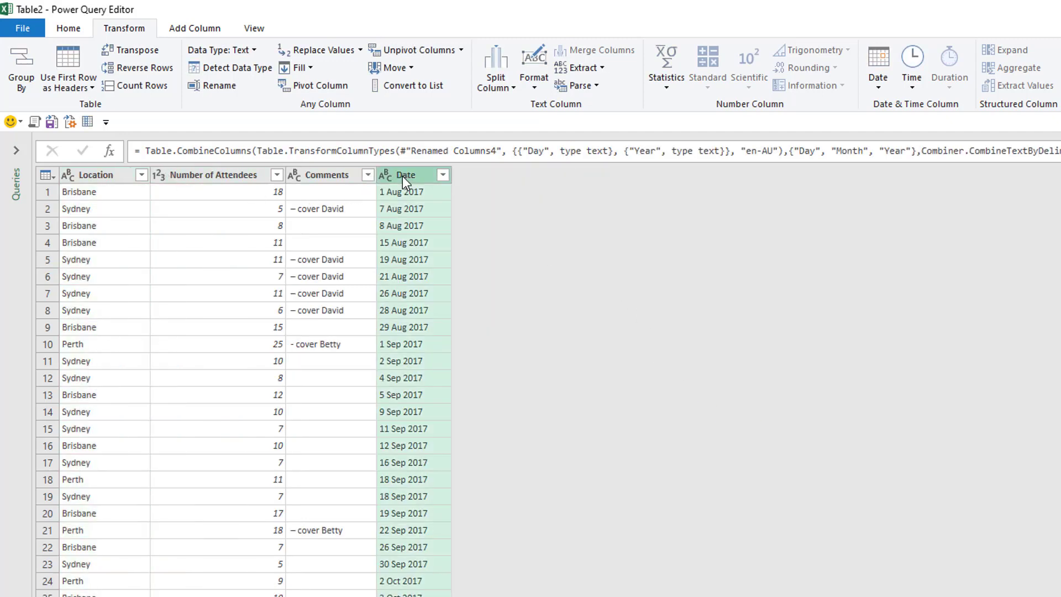
left_click(383, 179)
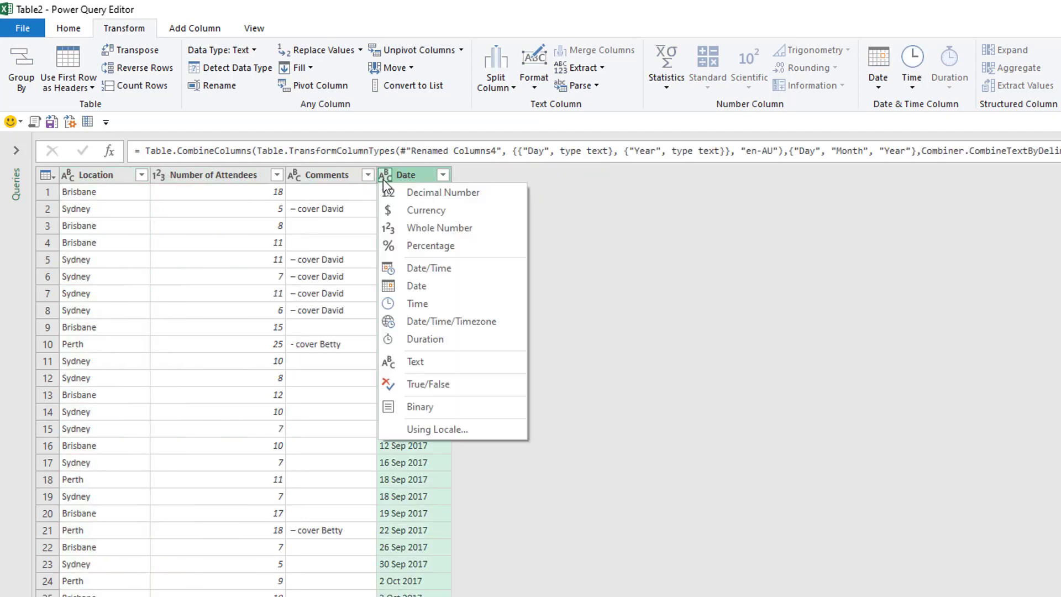
left_click(400, 284)
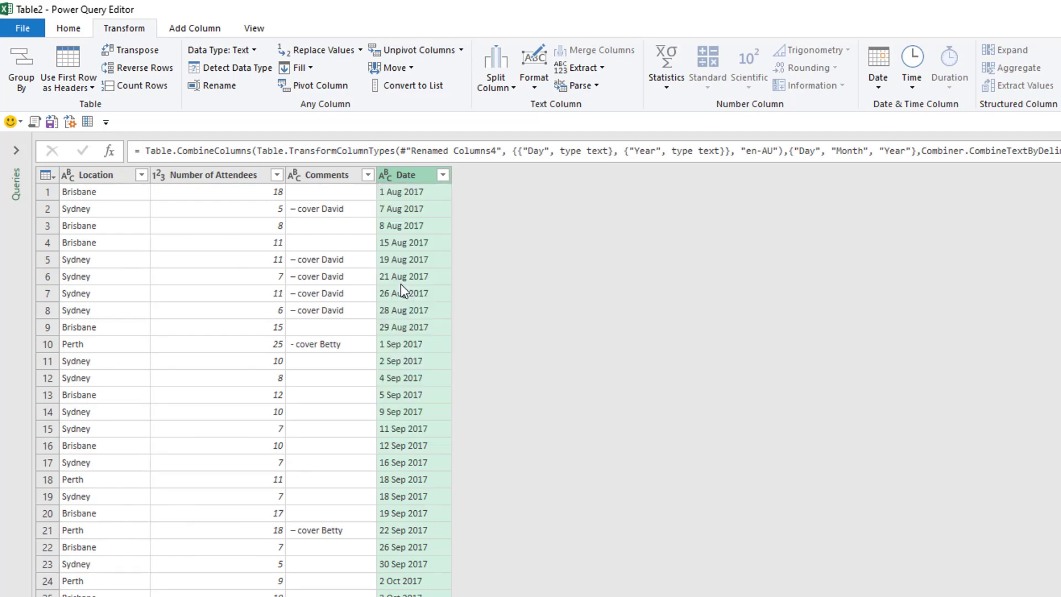
- Examine the values of the converted Date column and review the Location, Number of Attendees and Comments columns down the rows
left_click(443, 174)
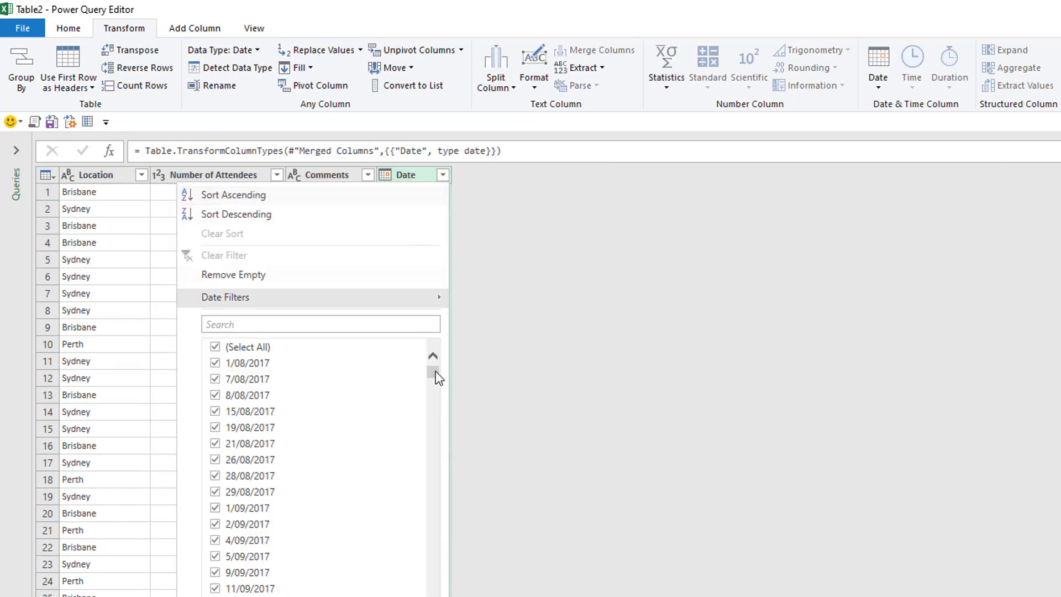
left_click_drag(435, 371, 432, 594)
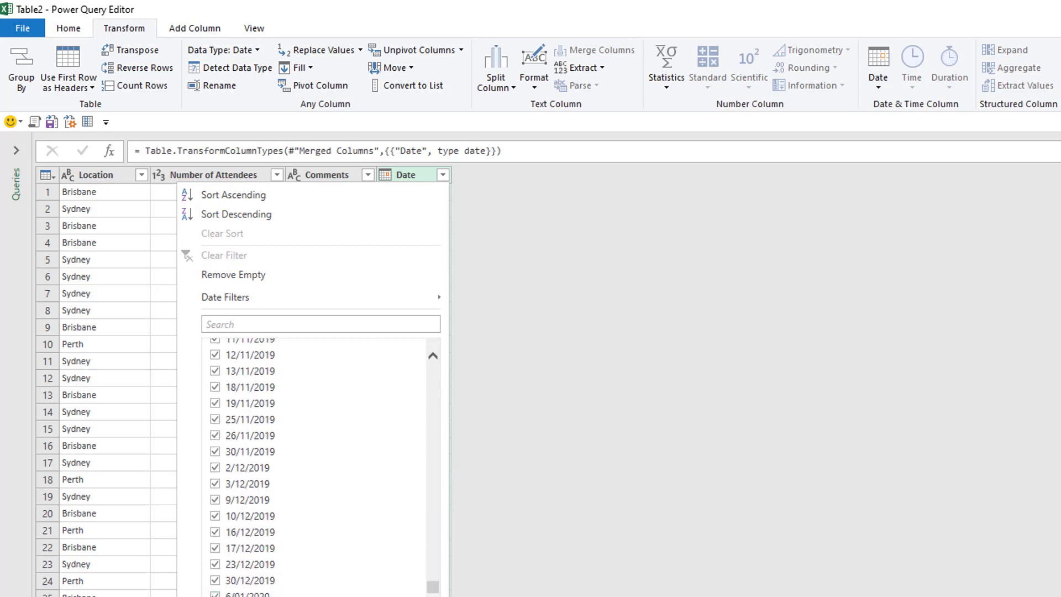
key("Escape")
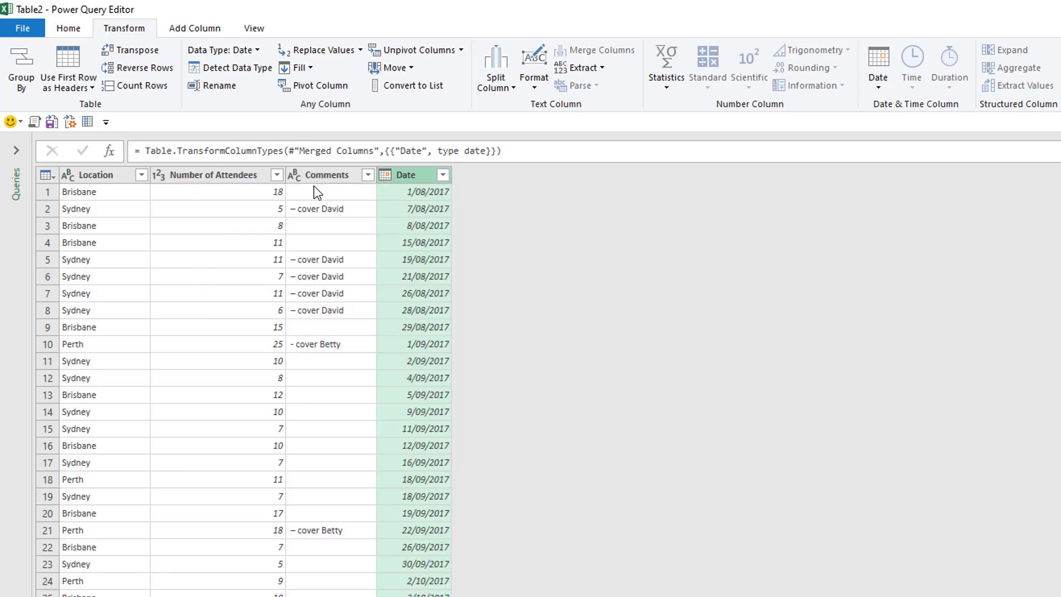
left_click(91, 174)
left_click(258, 174)
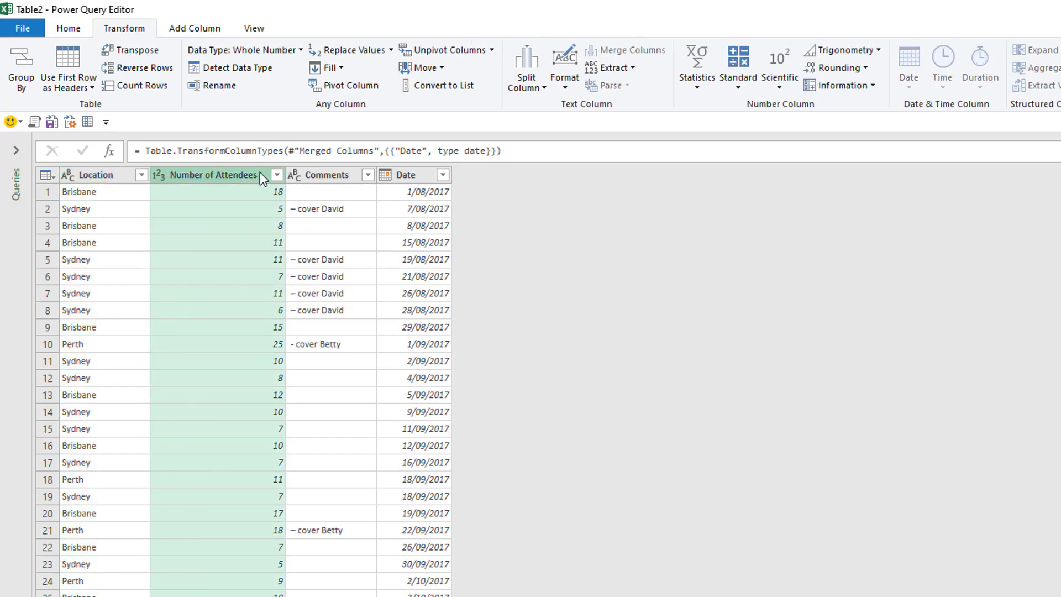
left_click(334, 174)
scroll(306, 303, "down", 17)
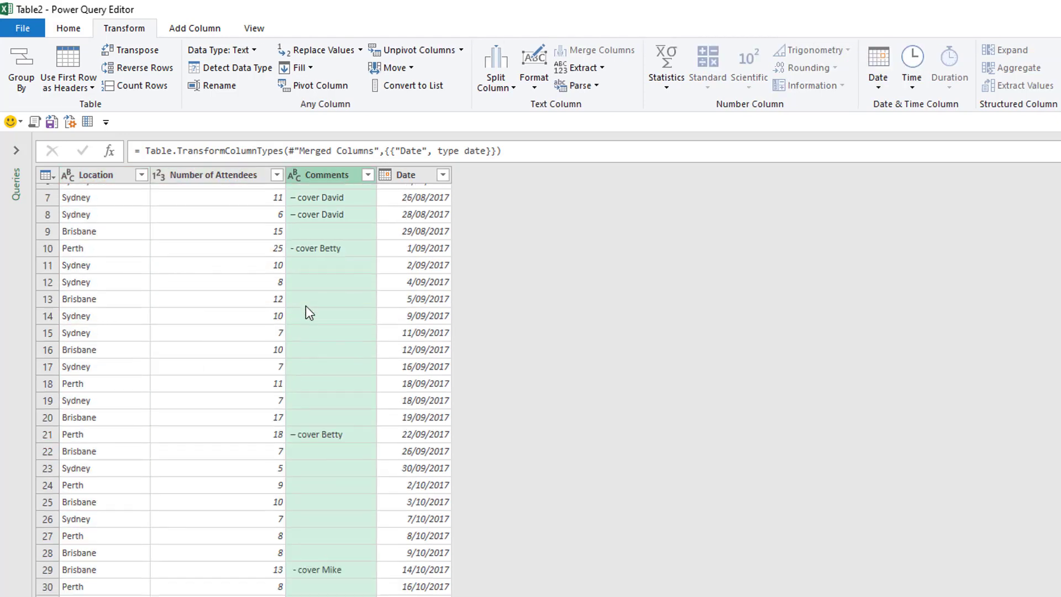
scroll(255, 390, "down", 20)
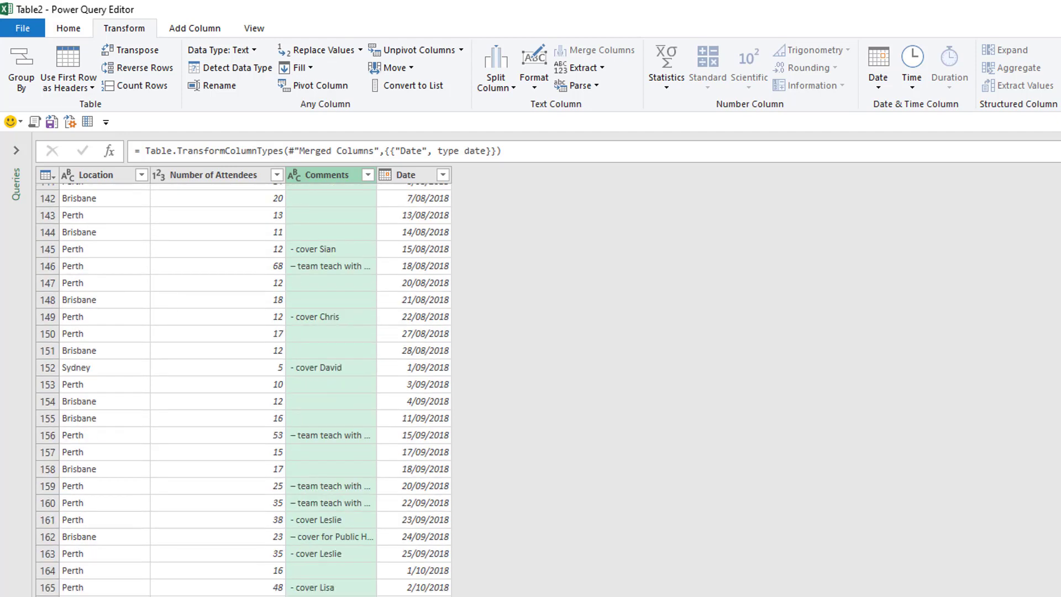
scroll(317, 525, "down", 1)
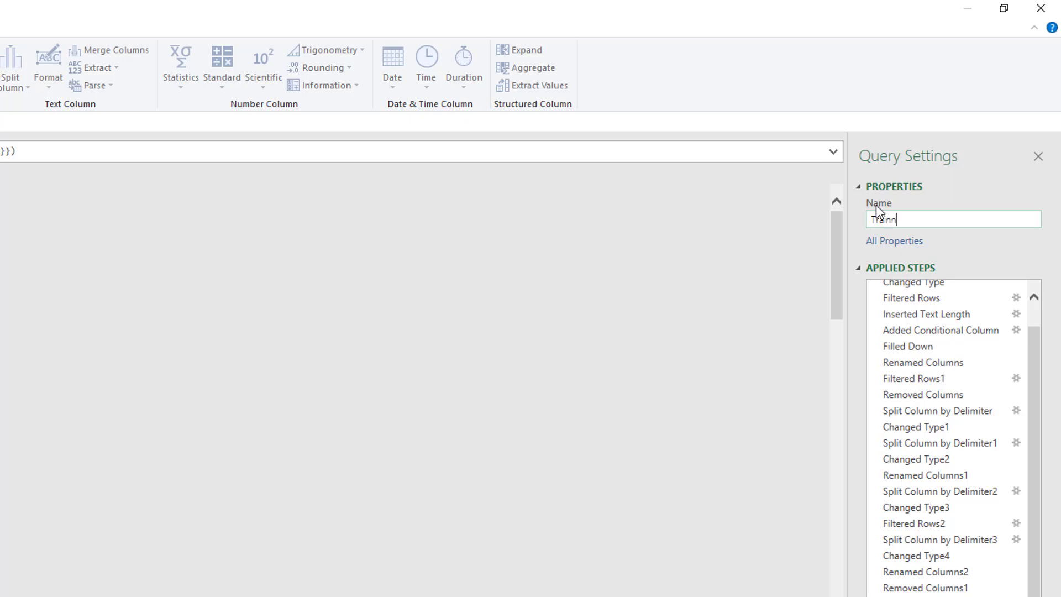
- Rename the query as TrainingData and load it to Excel as a connection only, adding it to the Data Model
type("gData")
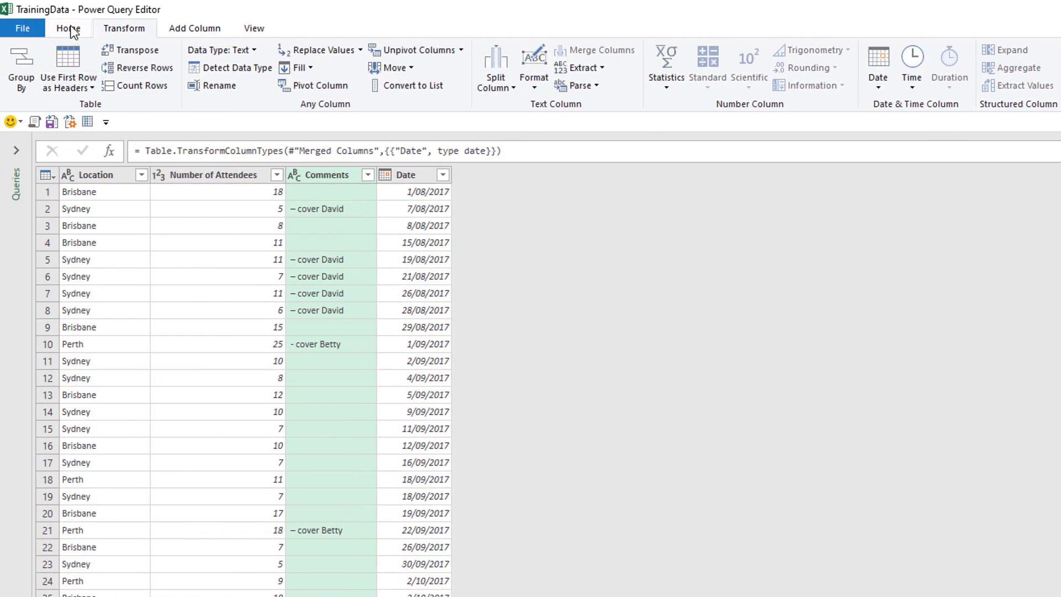
left_click(69, 28)
left_click(32, 84)
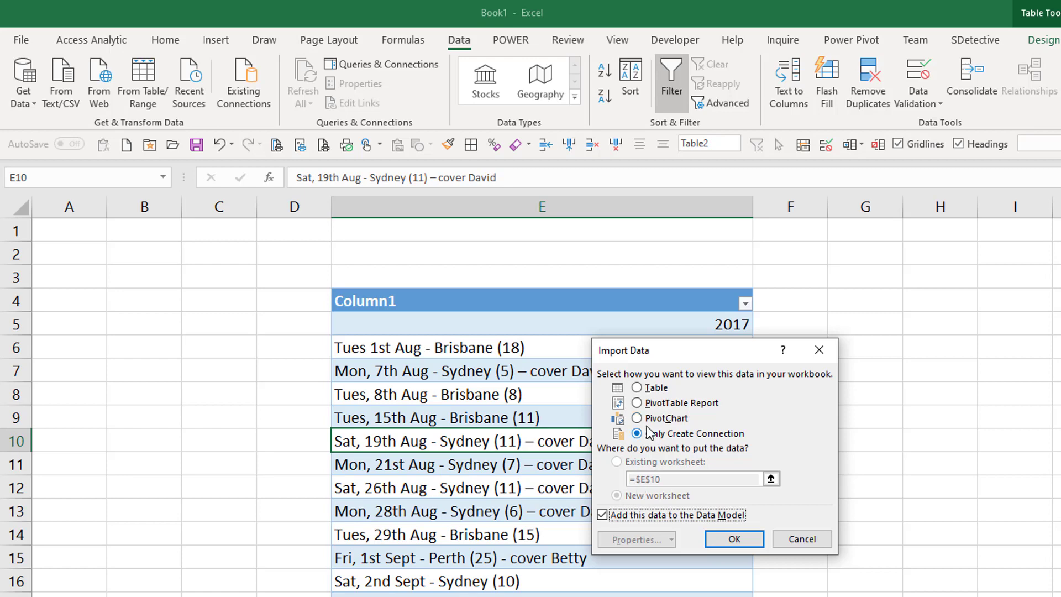
left_click(602, 515)
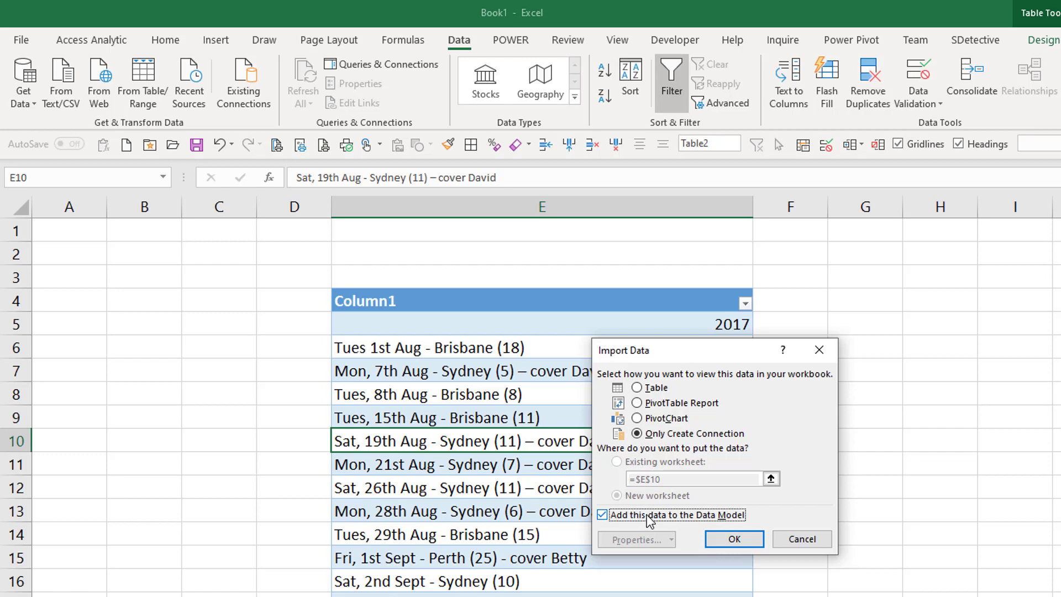
left_click(735, 542)
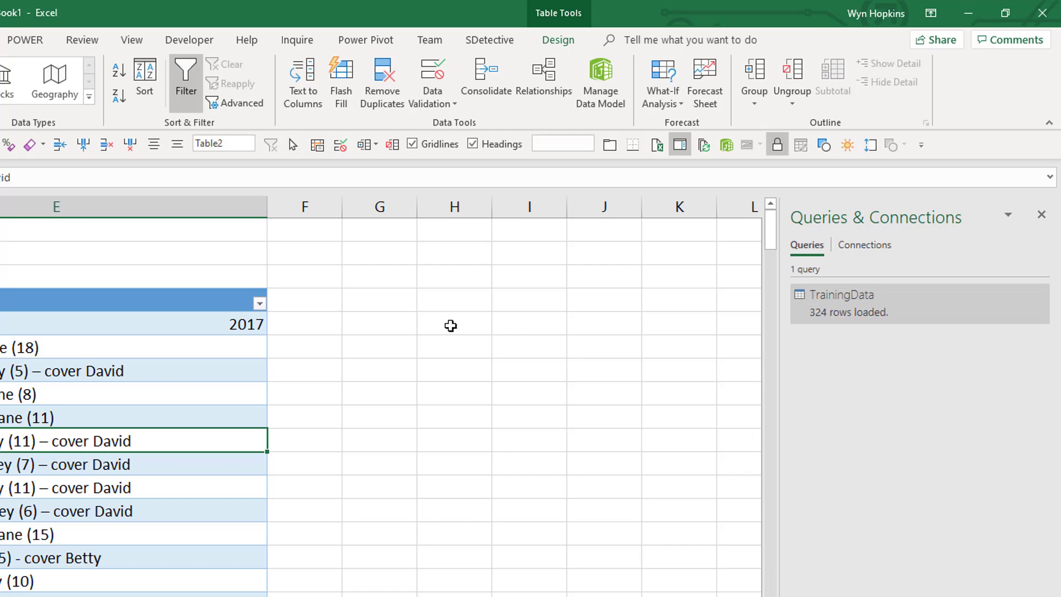
- Change how the TrainingData query loads so it outputs a table on a new worksheet while staying in the Data Model
right_click(882, 308)
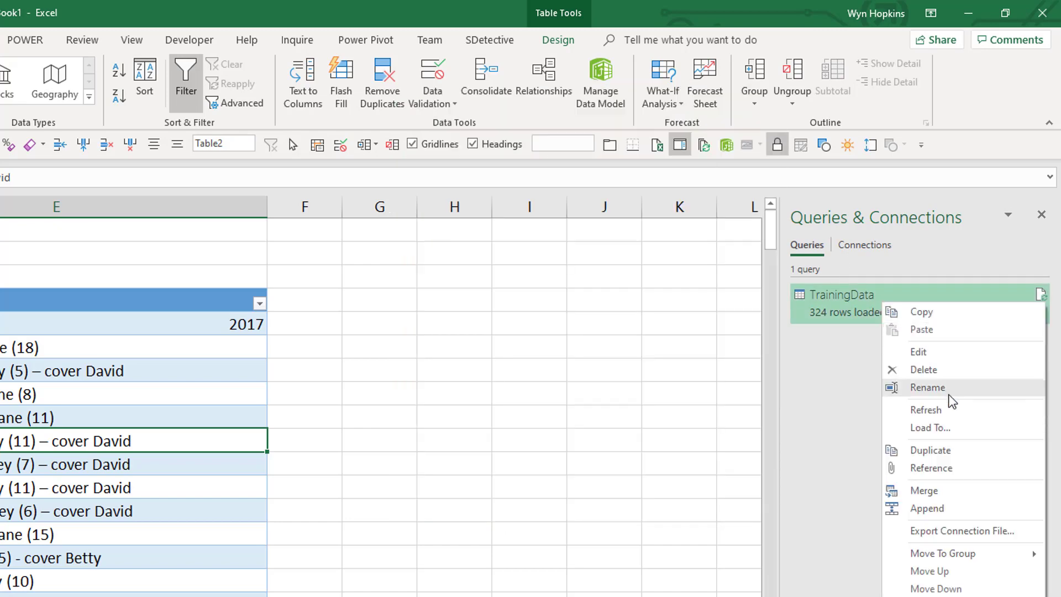
left_click(948, 428)
left_click(164, 387)
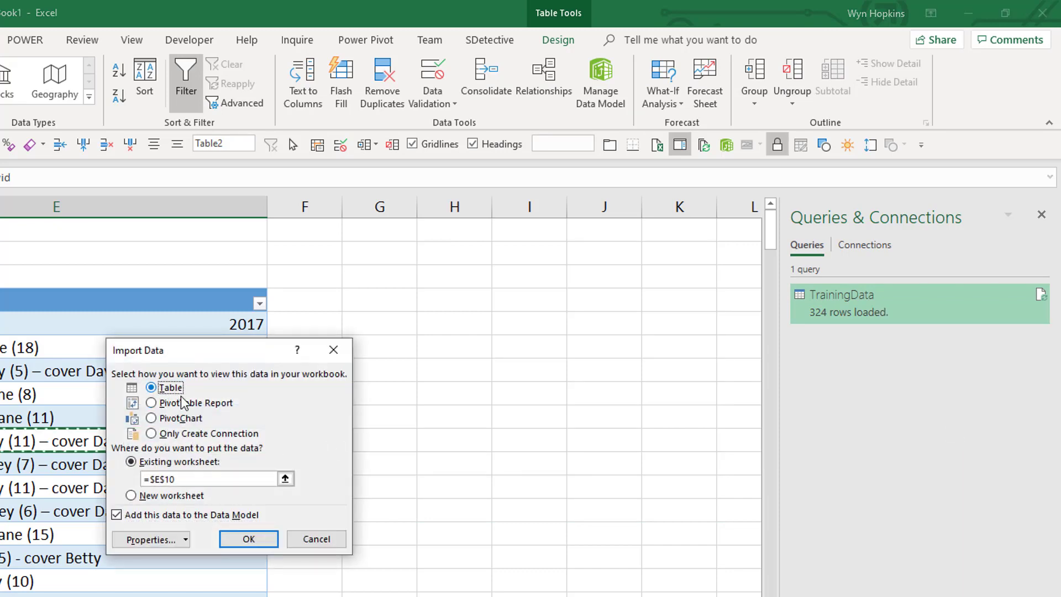
left_click(148, 500)
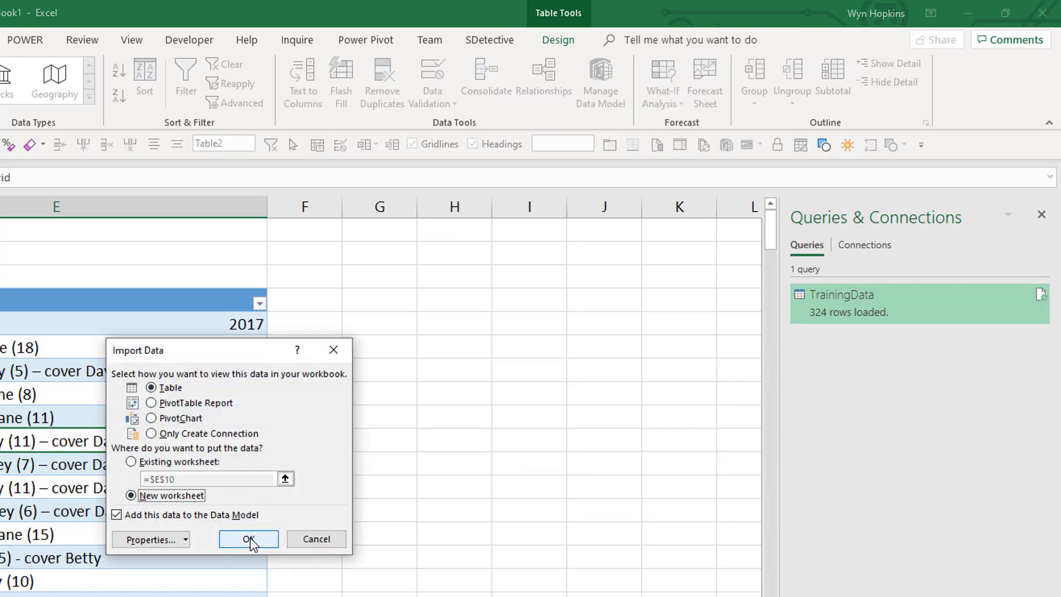
left_click(248, 539)
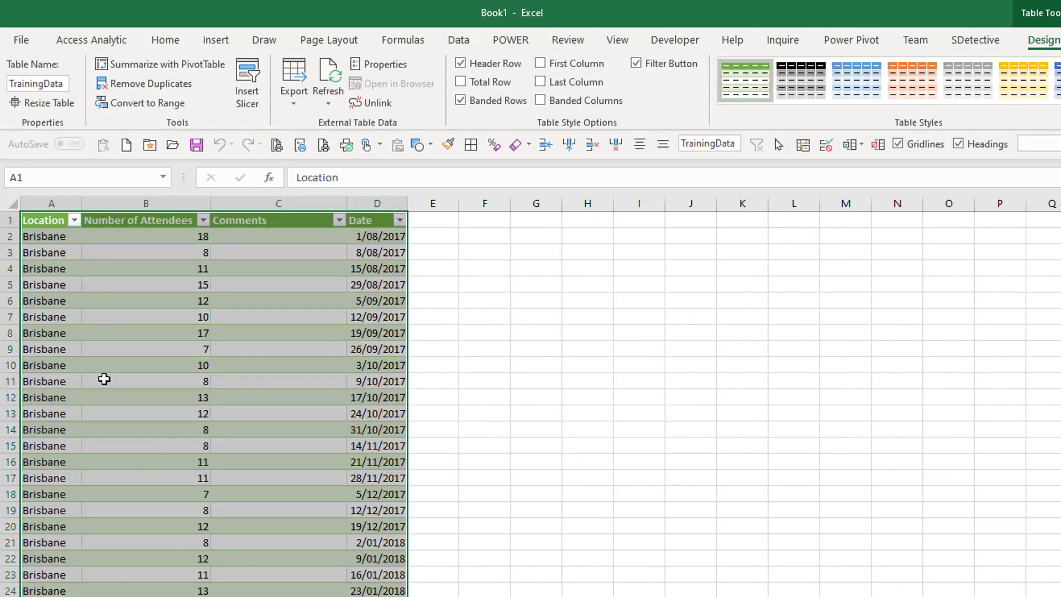
left_click(199, 314)
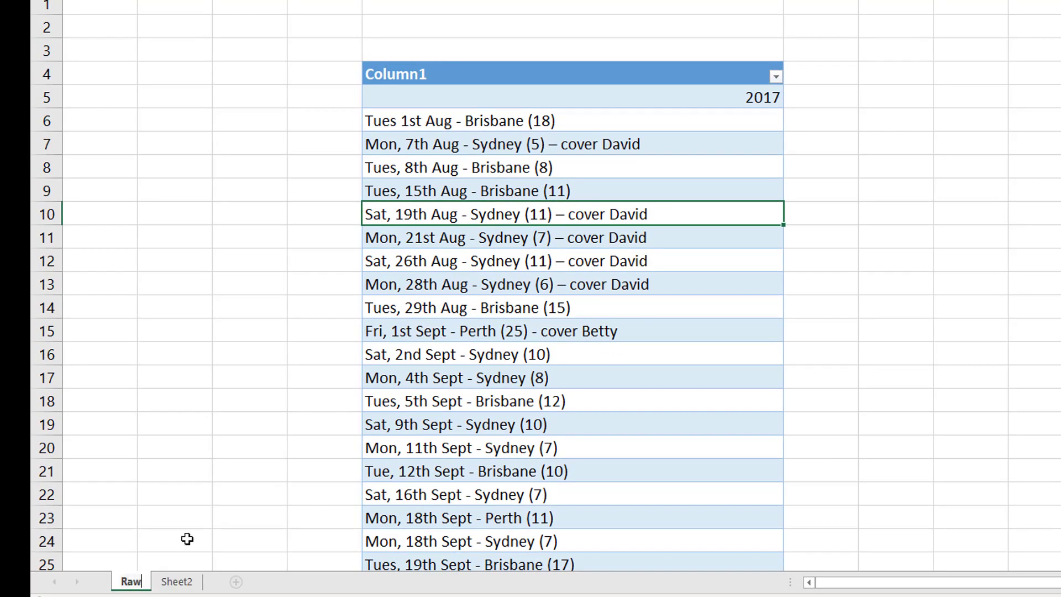
- Rename the source worksheet as Raw Data and the worksheet with the loaded table as Clean Data
type("Data")
key("Return")
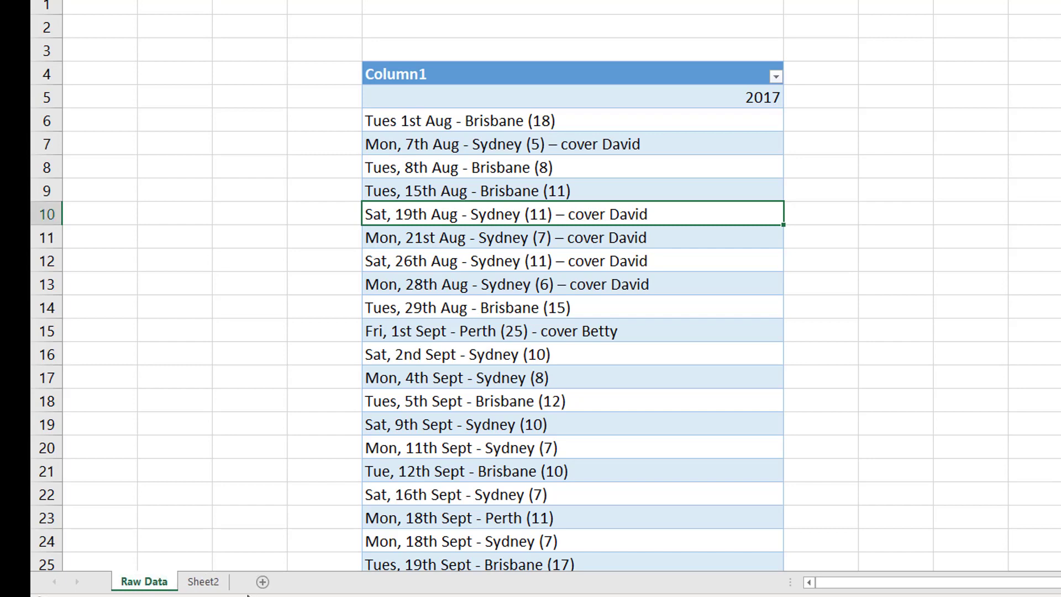
left_click(213, 583)
type("Clean Data")
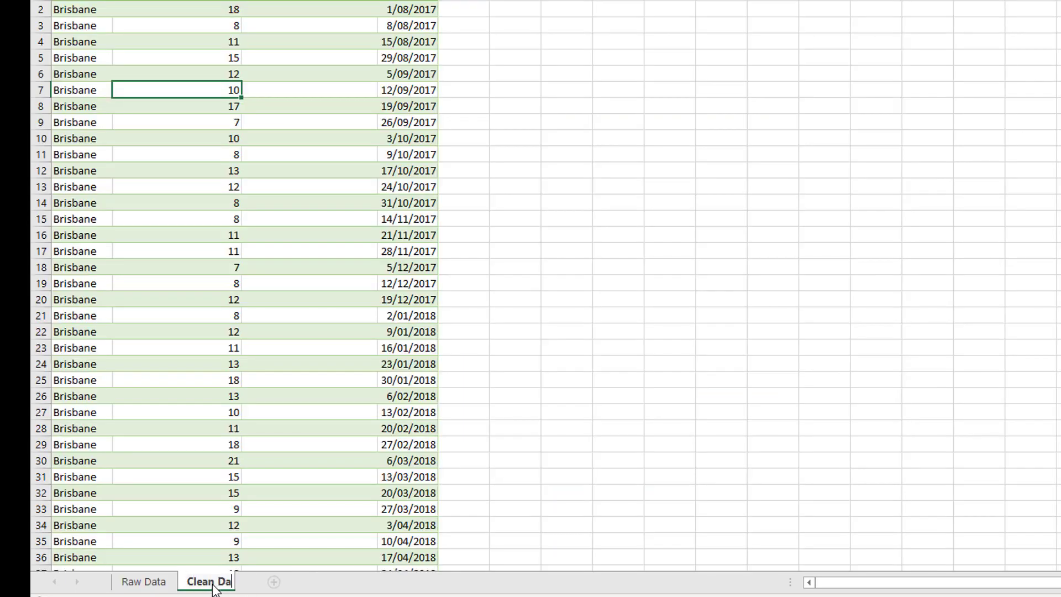
key("Return")
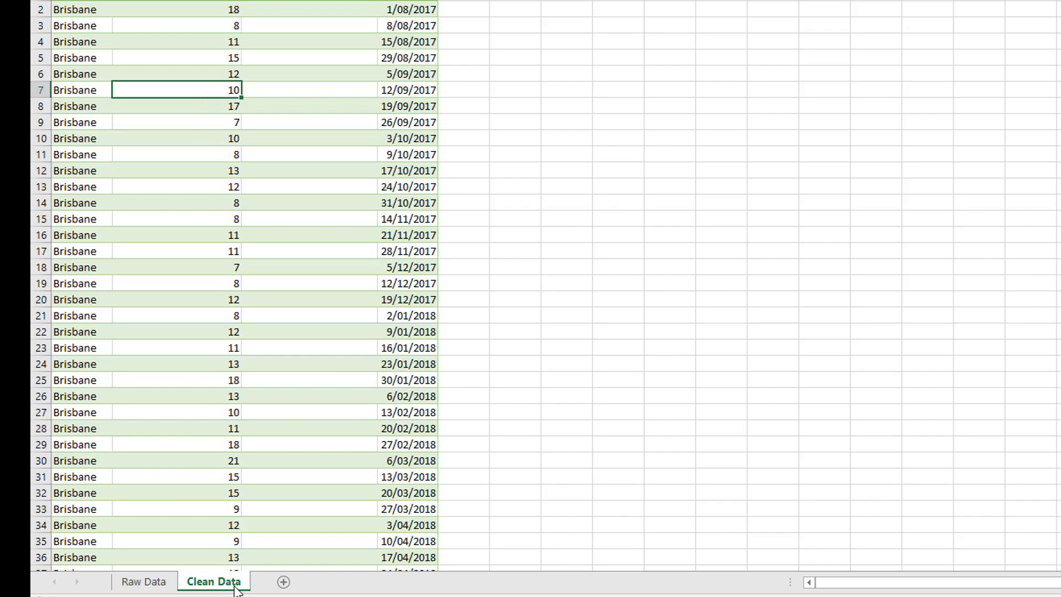
left_click(128, 584)
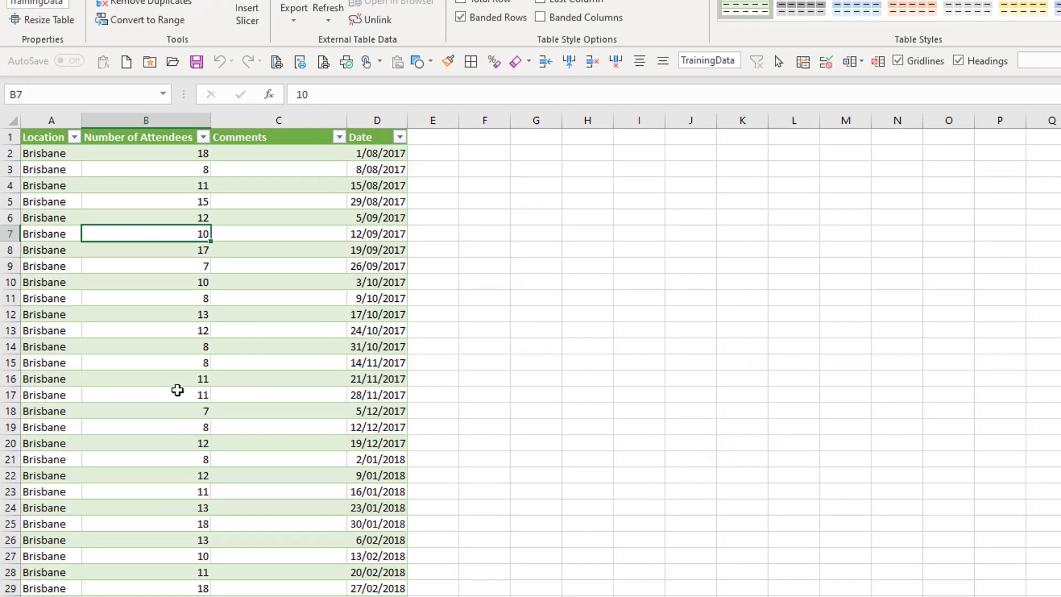
right_click(180, 378)
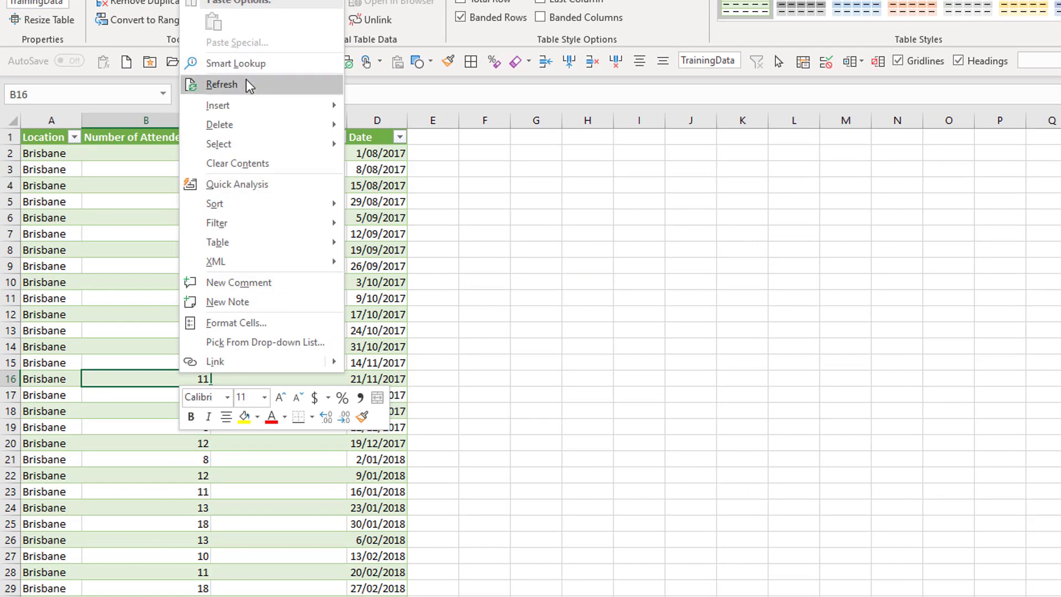
key("Escape")
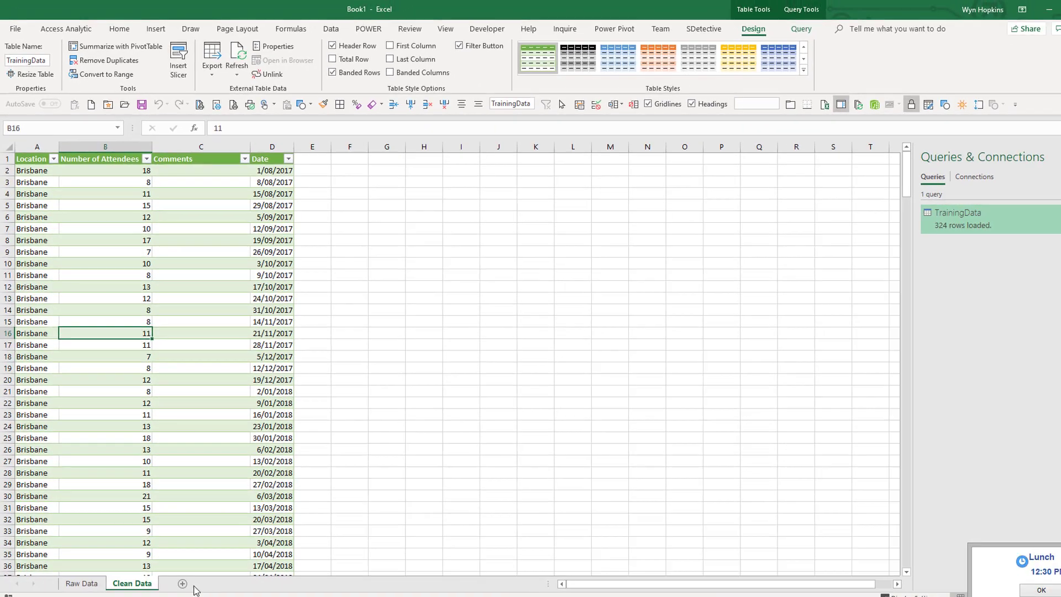
- Add a new worksheet and insert a PivotTable at cell D6 based on the workbook's Data Model
left_click(182, 584)
left_click(142, 215)
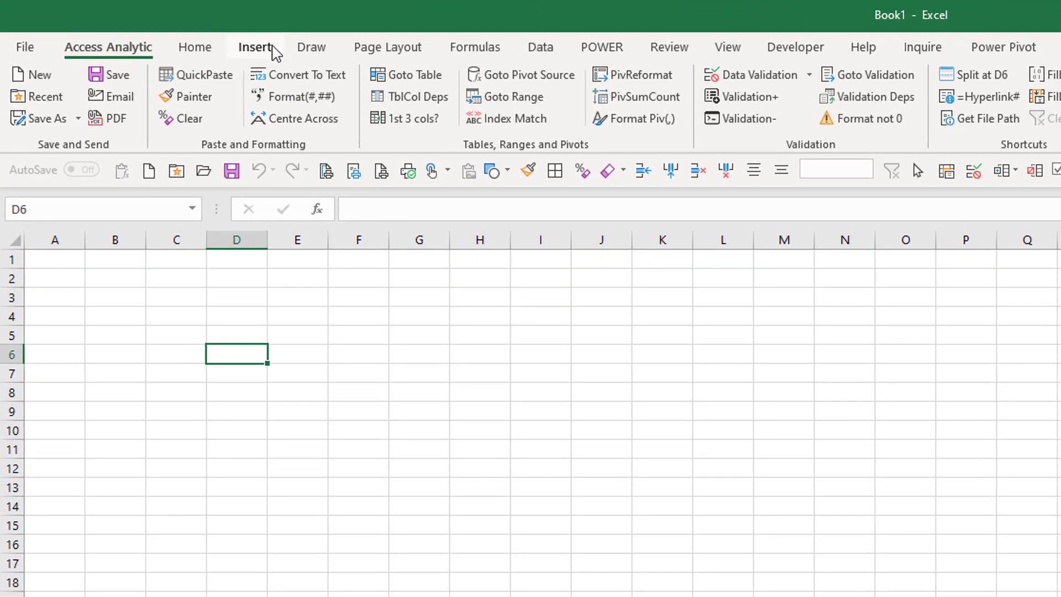
left_click(220, 42)
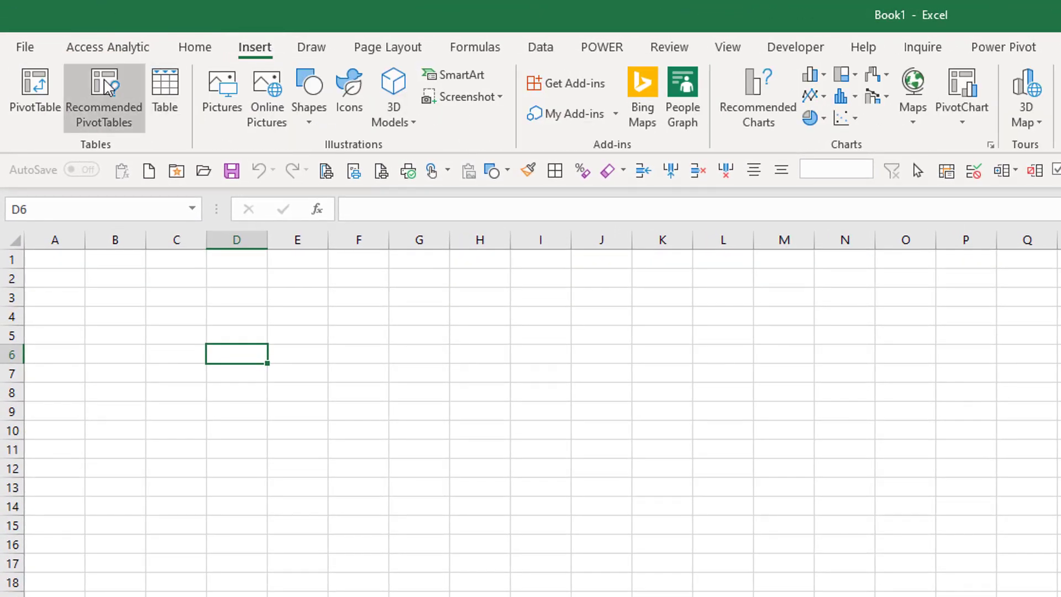
left_click(40, 105)
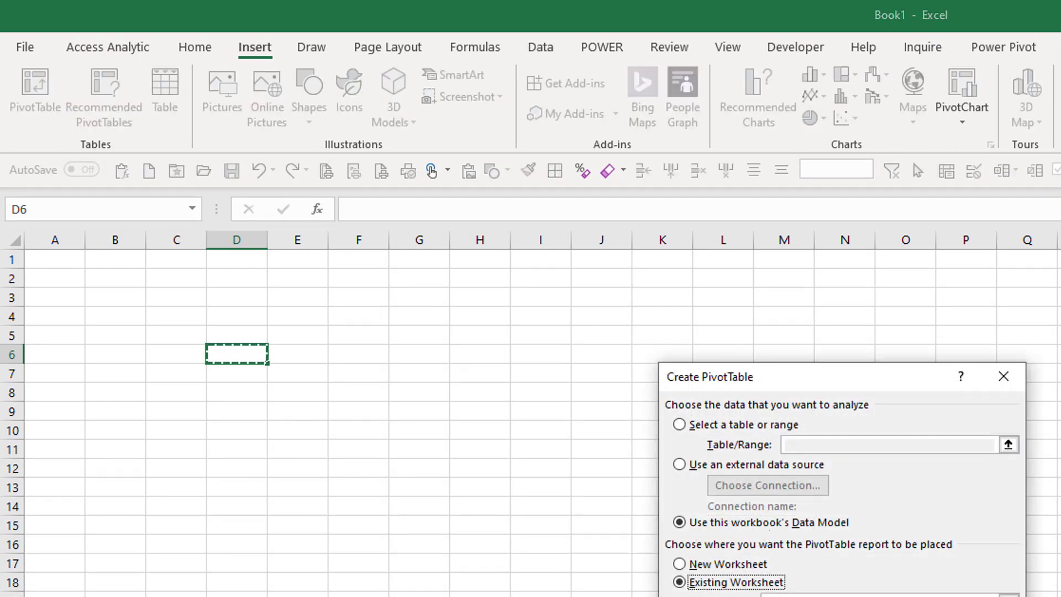
key("Return")
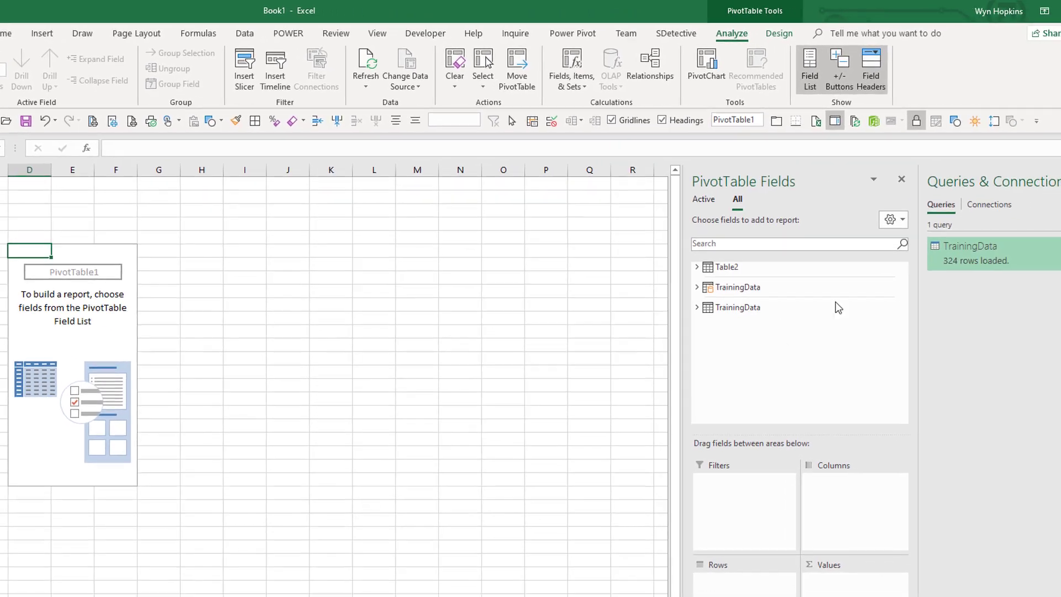
- Lay out the PivotTable with TrainingData's Date in rows, Number of Attendees in values and Location in columns, fitting column D's width
left_click(696, 286)
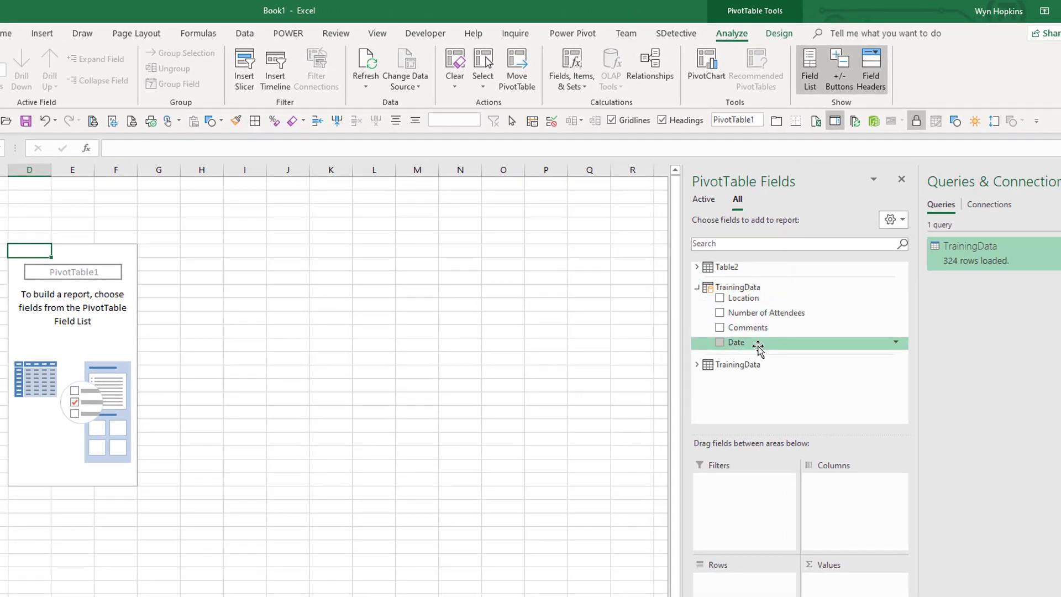
left_click_drag(758, 347, 727, 581)
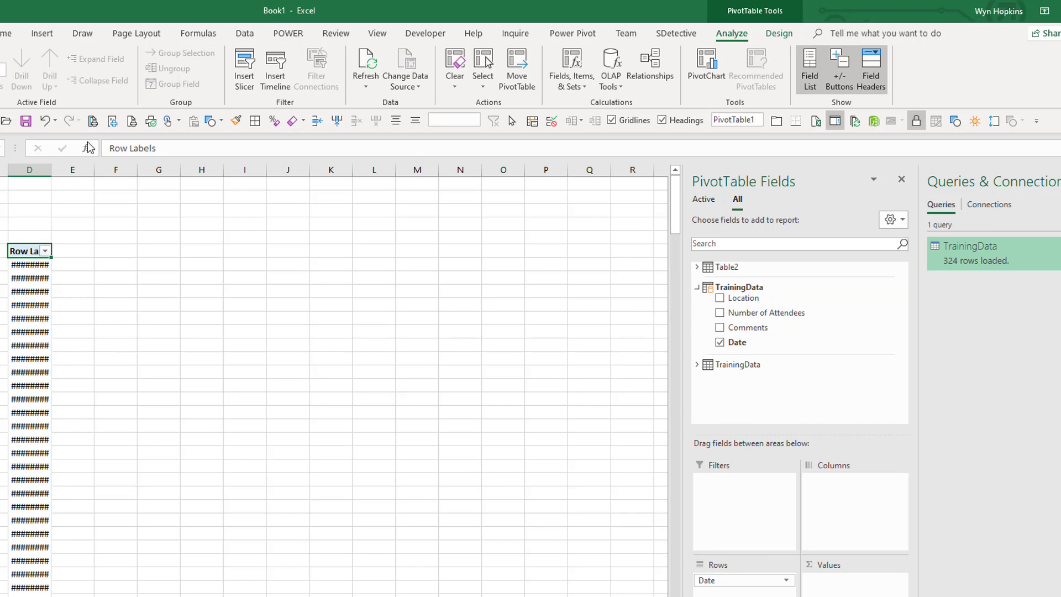
double_click(51, 170)
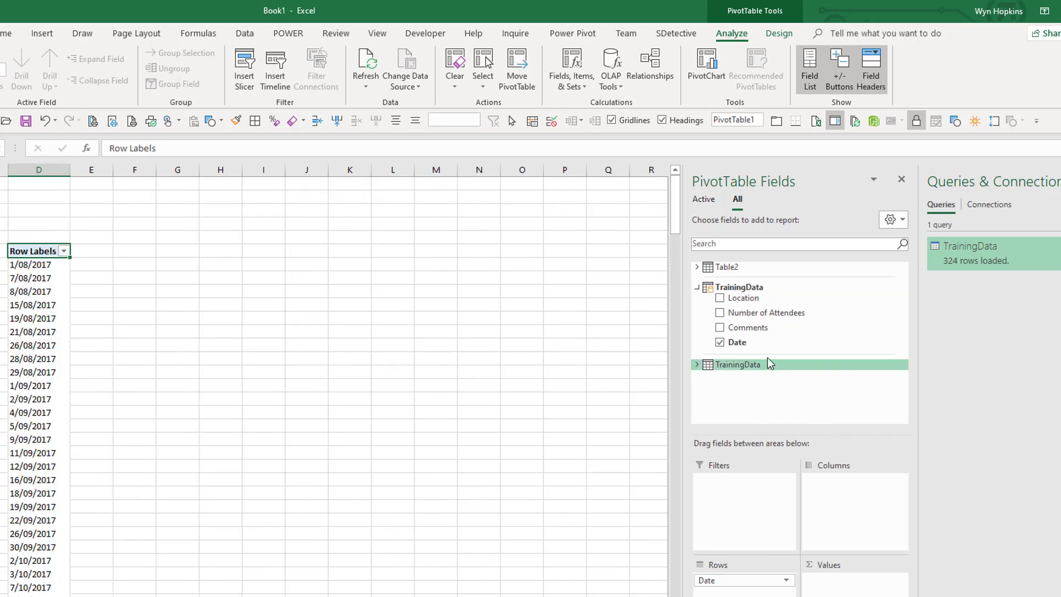
left_click_drag(851, 580, 851, 580)
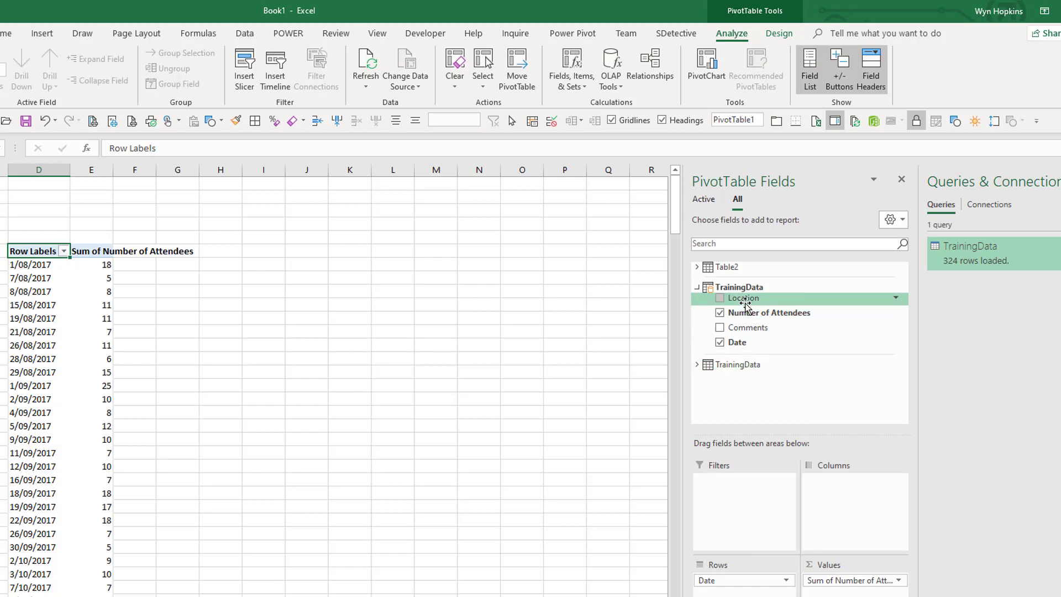
left_click_drag(745, 302, 863, 497)
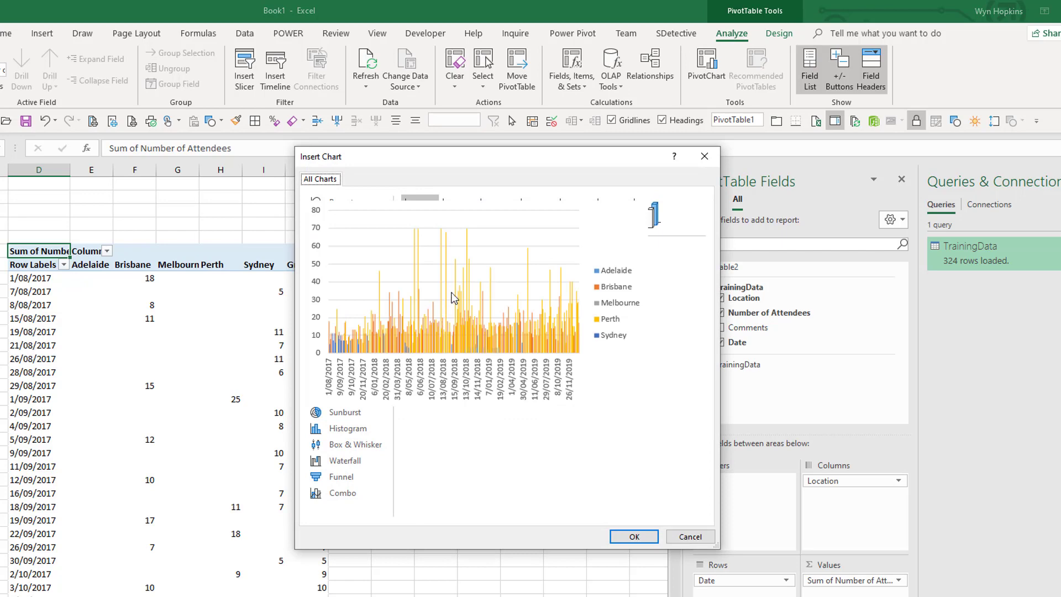
left_click(462, 224)
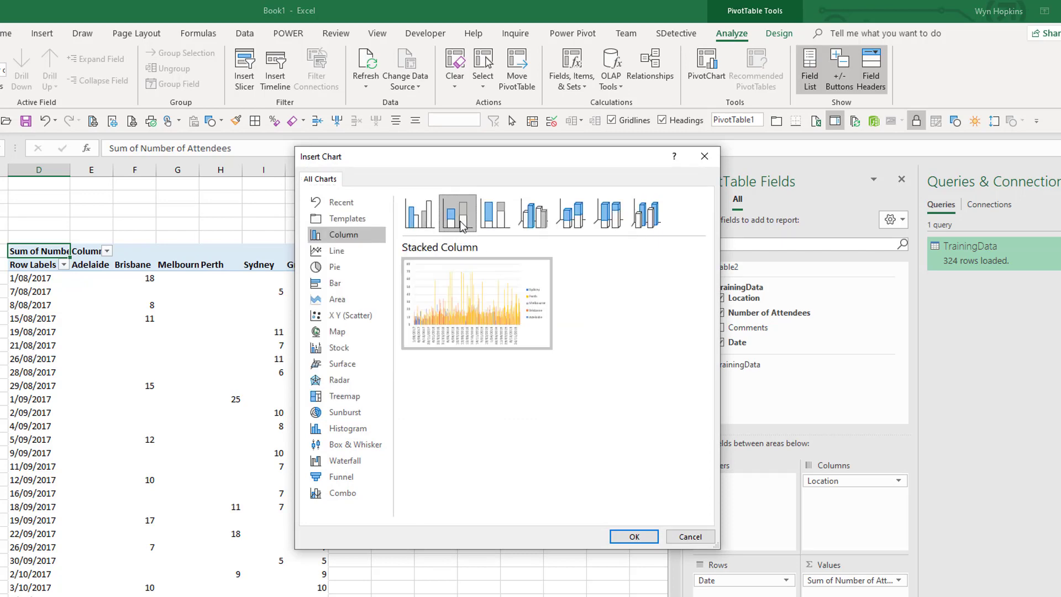
mouse_move(463, 325)
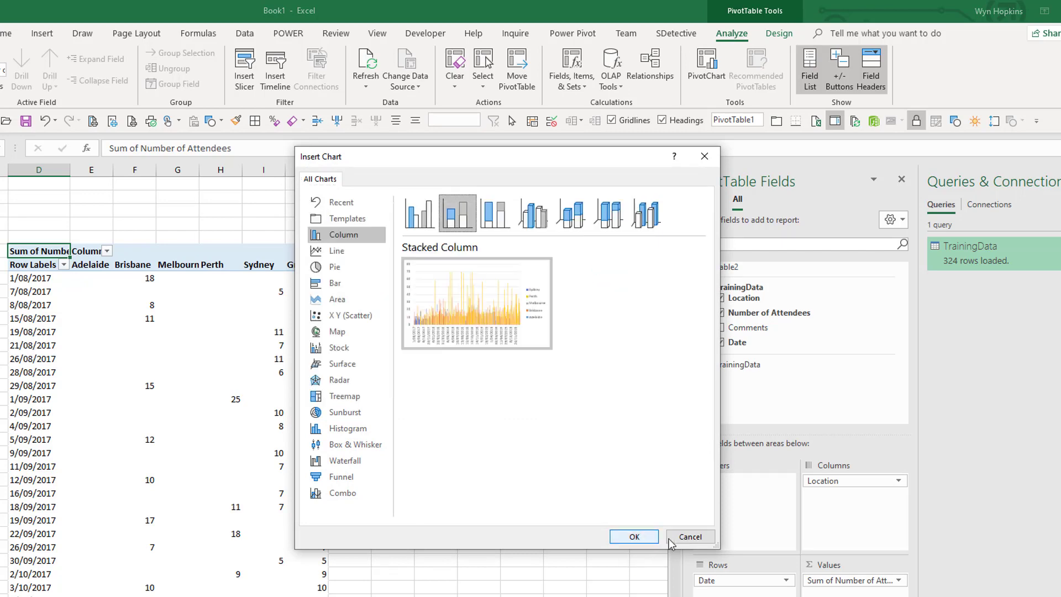
left_click(690, 537)
- Group the PivotTable's row dates by days, months and years, keeping only Date (Year) and Date (Month) in the rows
right_click(41, 348)
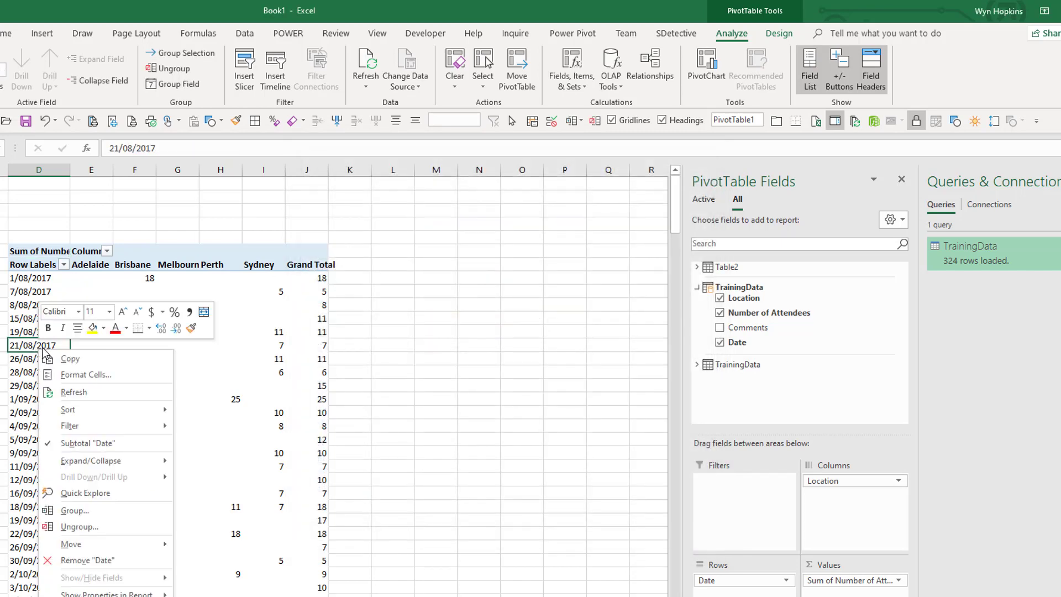
left_click(76, 509)
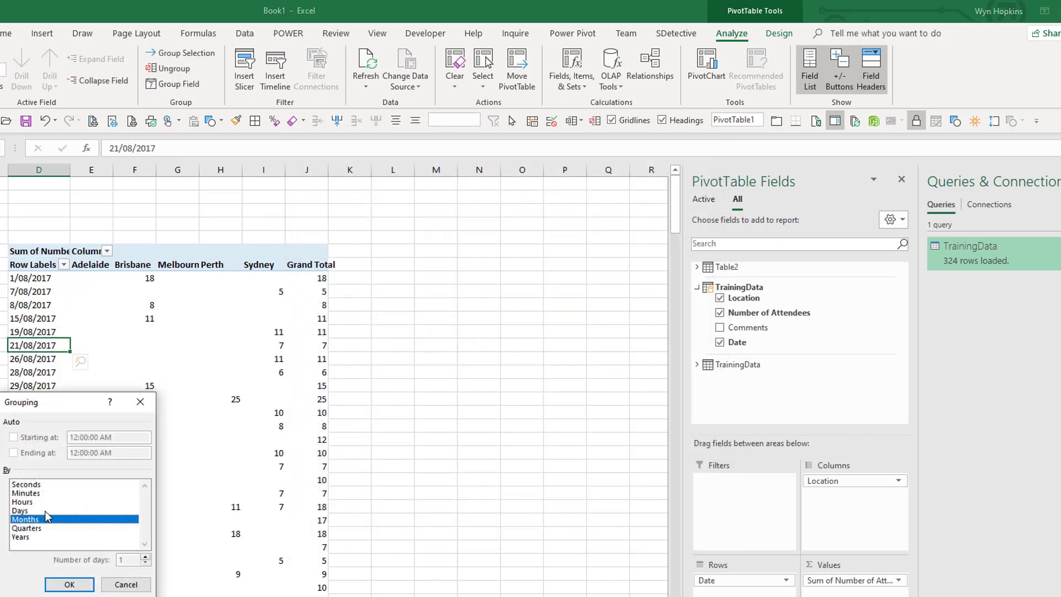
left_click(42, 509)
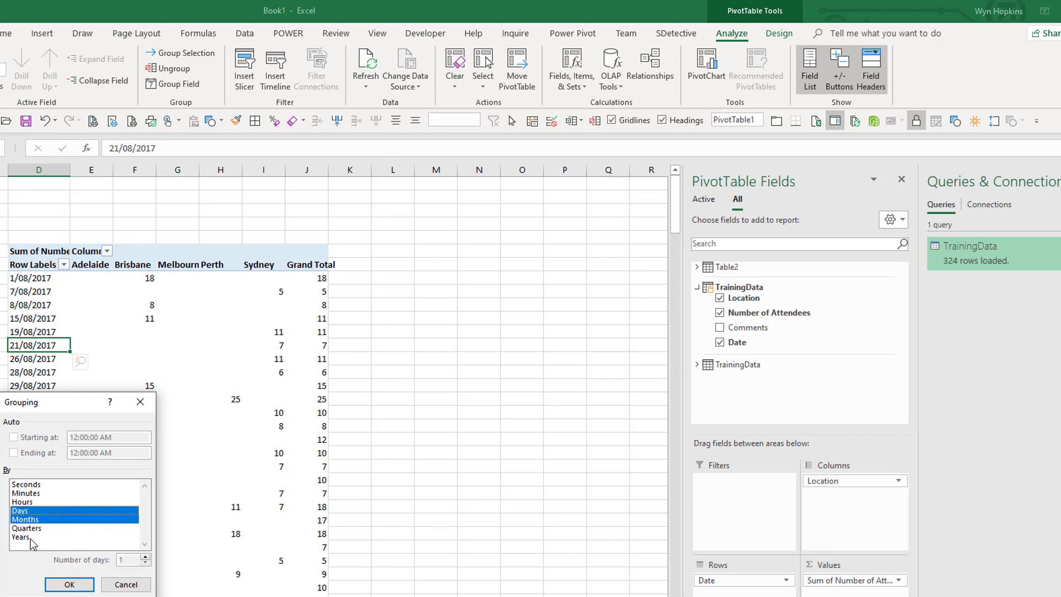
left_click(69, 584)
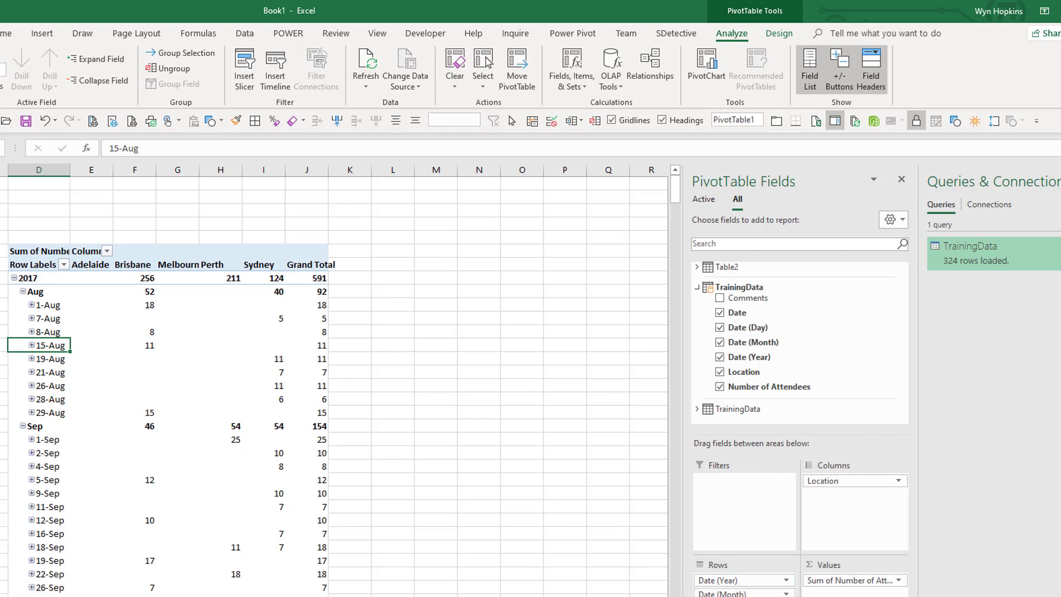
left_click_drag(743, 566, 765, 345)
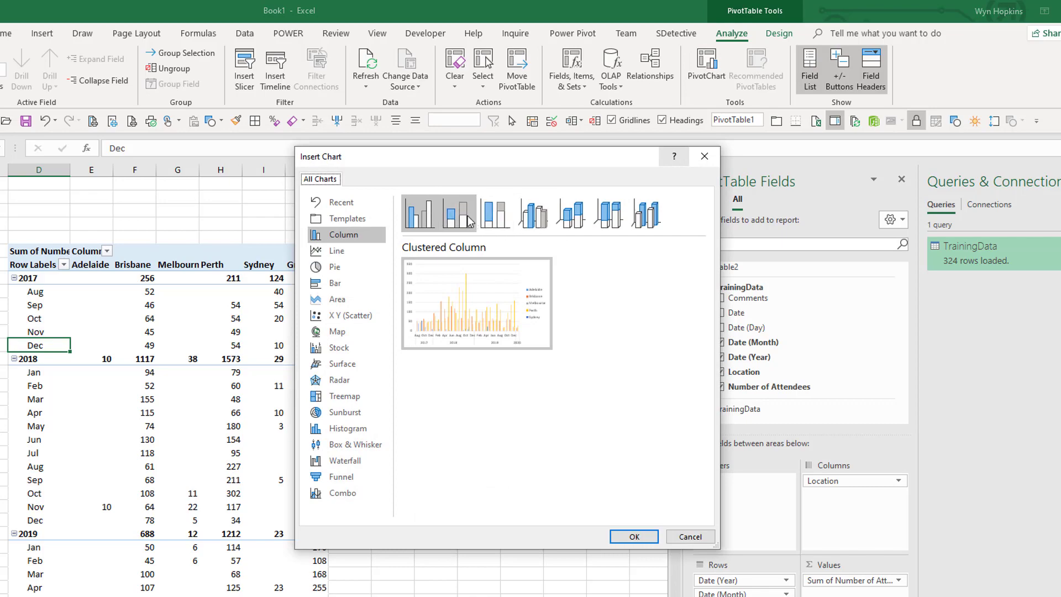
- Insert a stacked column PivotChart, enlarged from row 4 across roughly columns A to O, with all its field buttons hidden
left_click(456, 213)
left_click(640, 540)
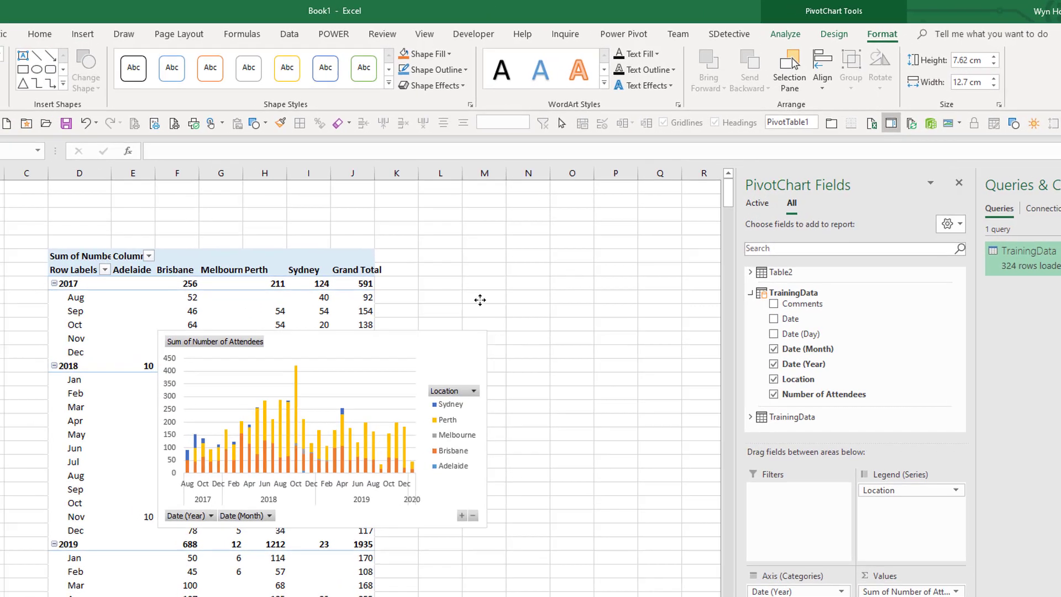
left_click_drag(479, 300, 57, 233)
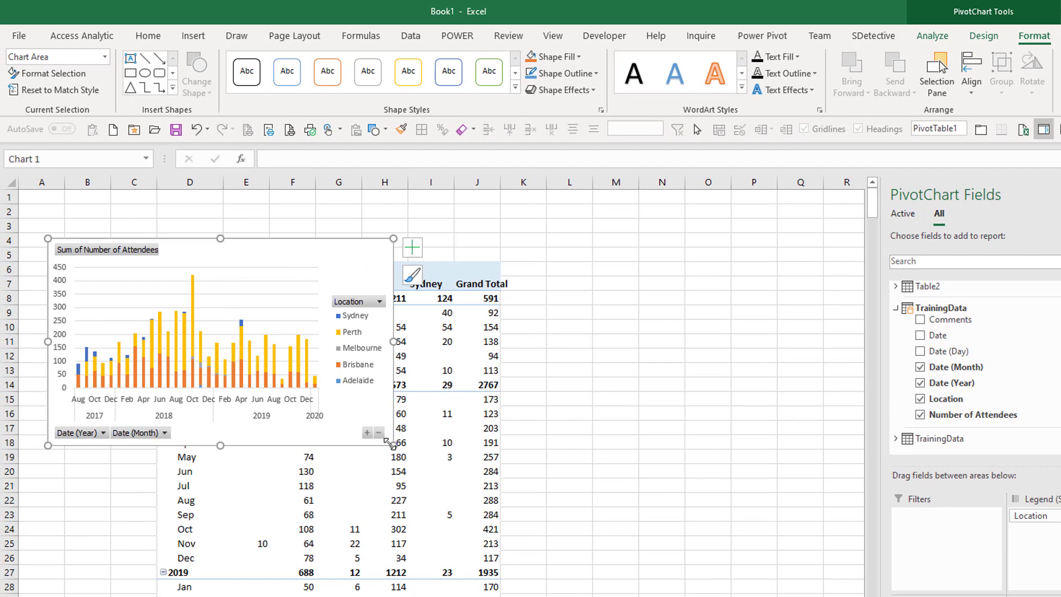
left_click_drag(391, 444, 712, 591)
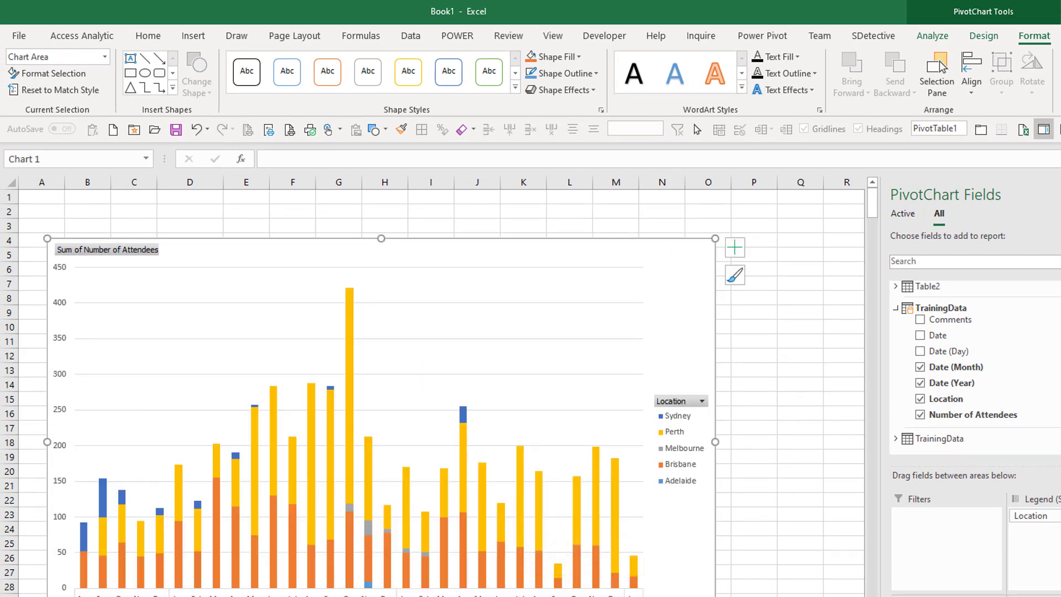
right_click(87, 593)
left_click(87, 587)
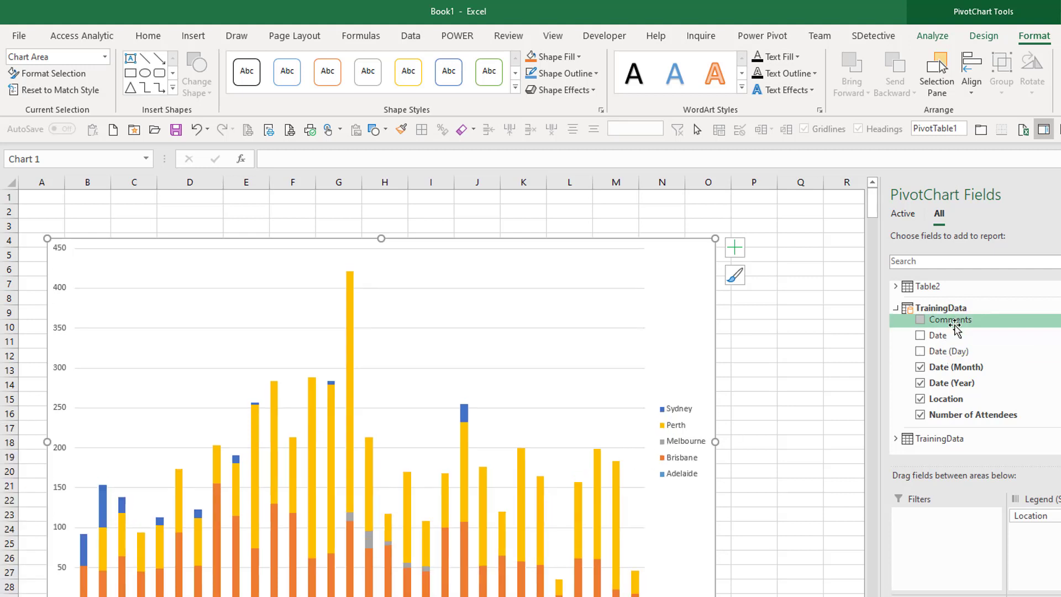
- Add a slicer for TrainingData's Location field and place it beside the PivotChart's upper right corner
right_click(943, 400)
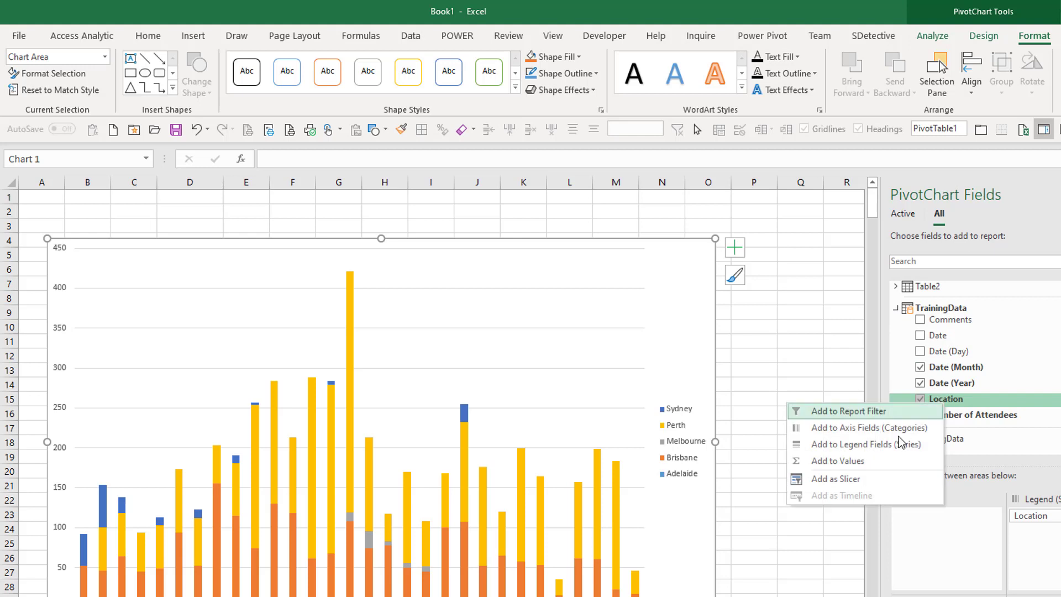
left_click(867, 478)
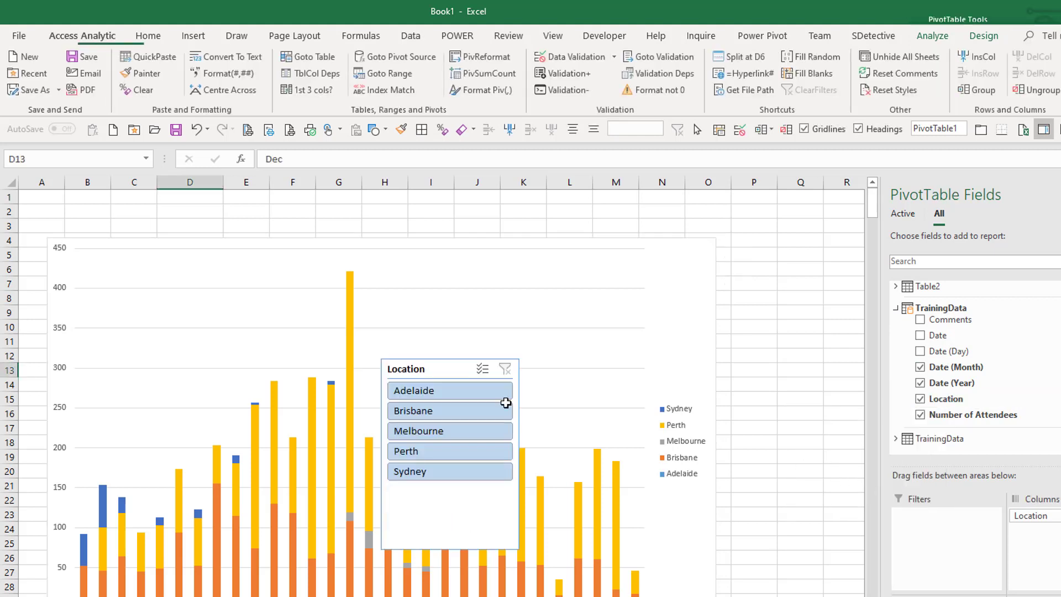
left_click_drag(407, 367, 823, 241)
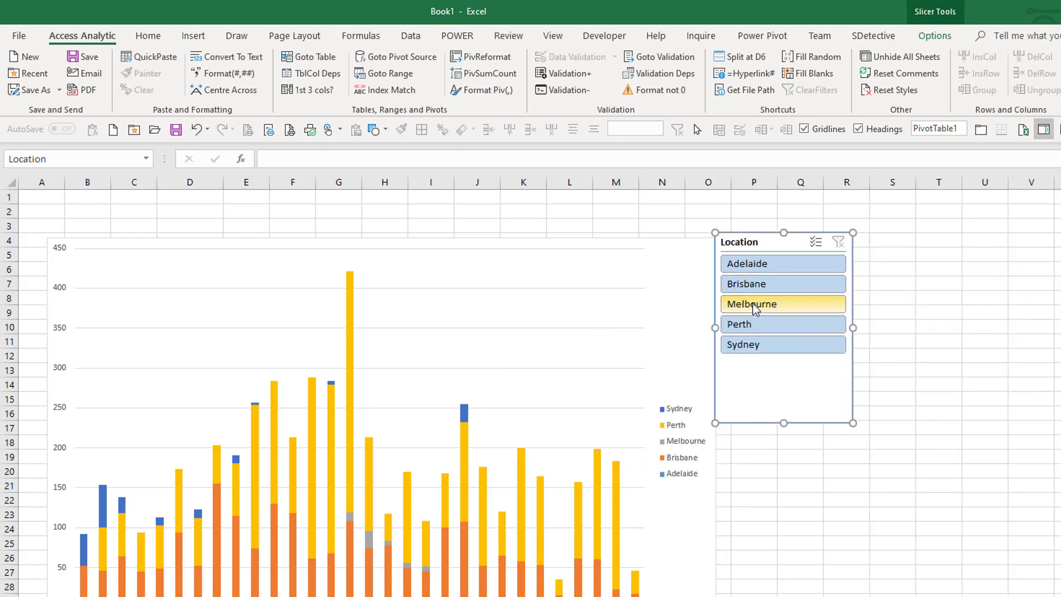
- Filter the PivotChart with the Location slicer to Perth, Melbourne and Brisbane in turn
left_click(754, 325)
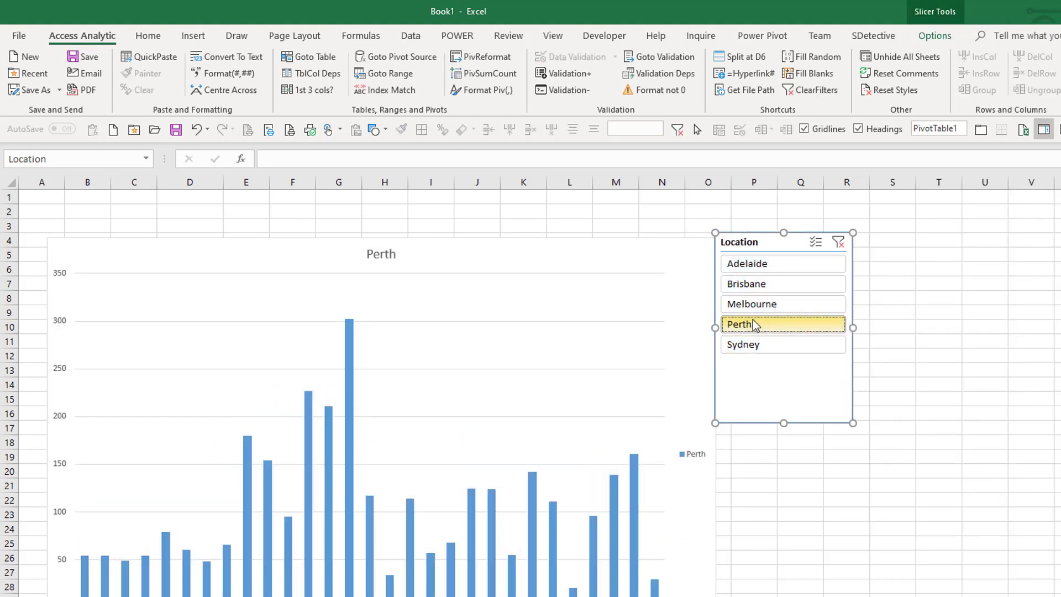
left_click(771, 304)
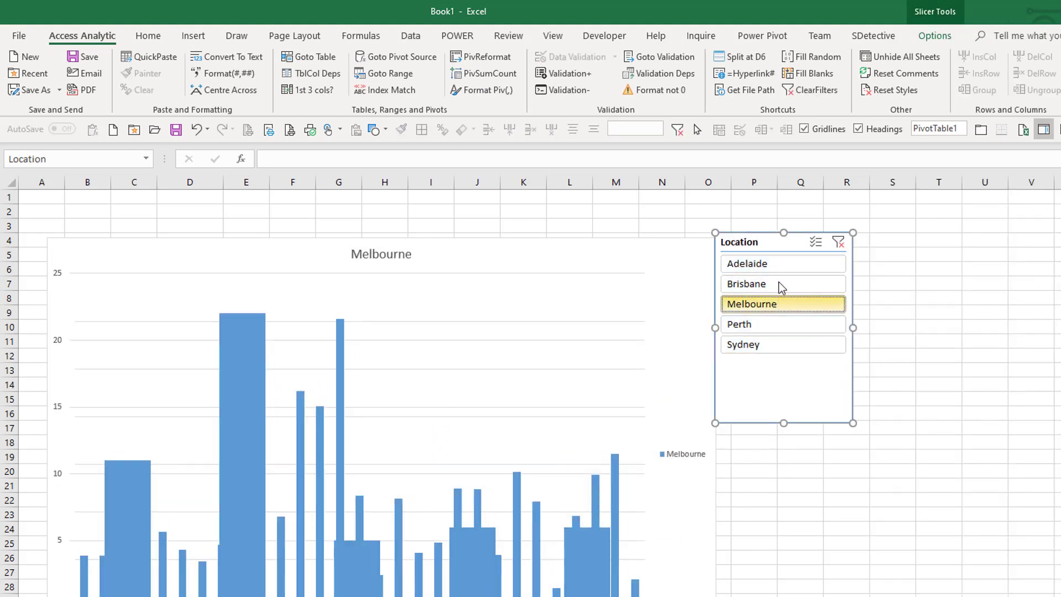
left_click(777, 283)
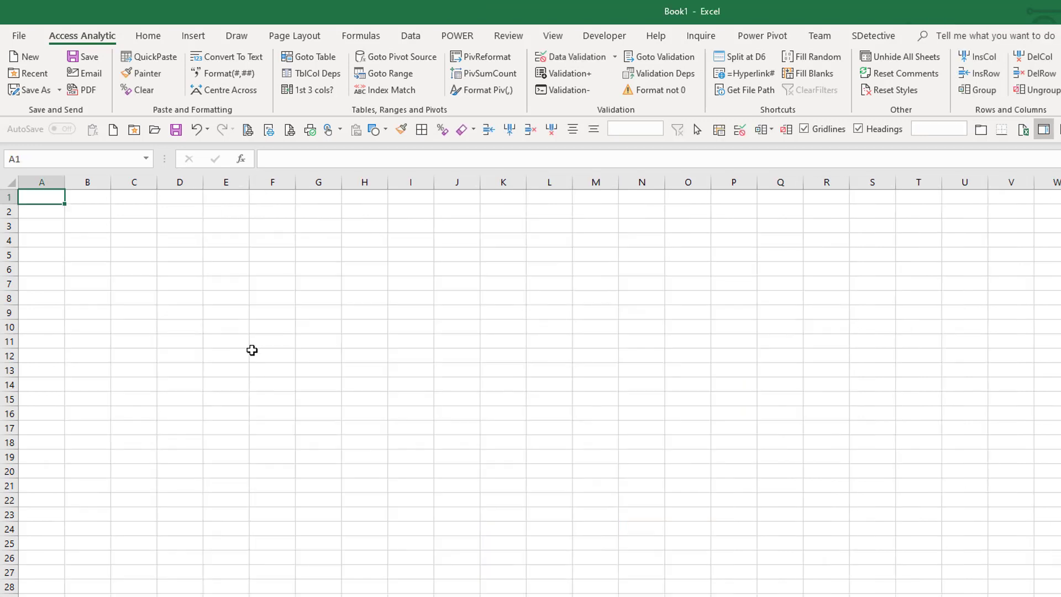
- Insert a PivotTable at cell E7 of the blank worksheet, based on the workbook's Data Model
left_click(244, 286)
left_click(194, 39)
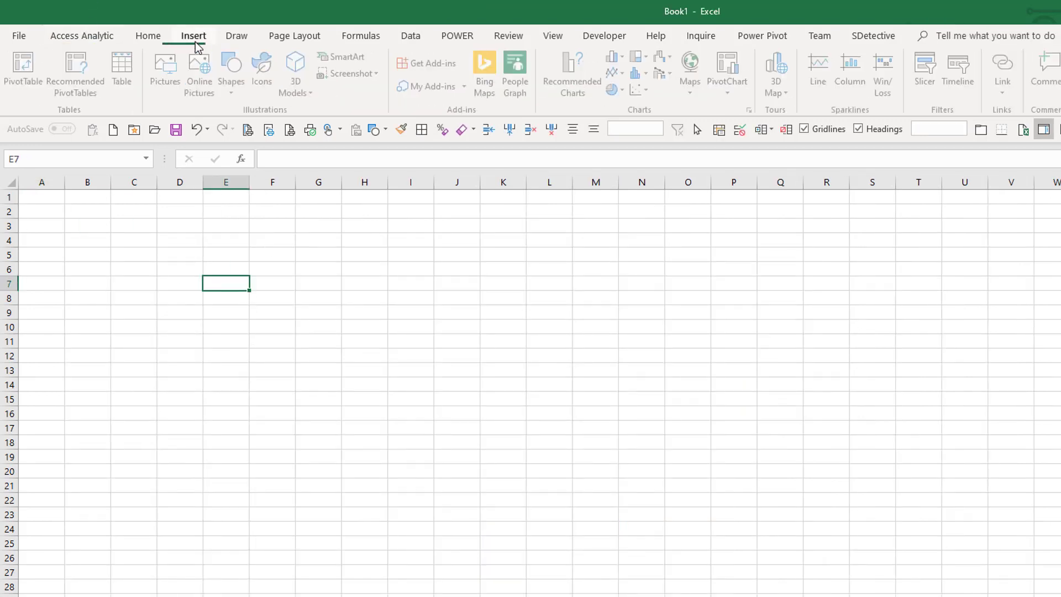
left_click(22, 69)
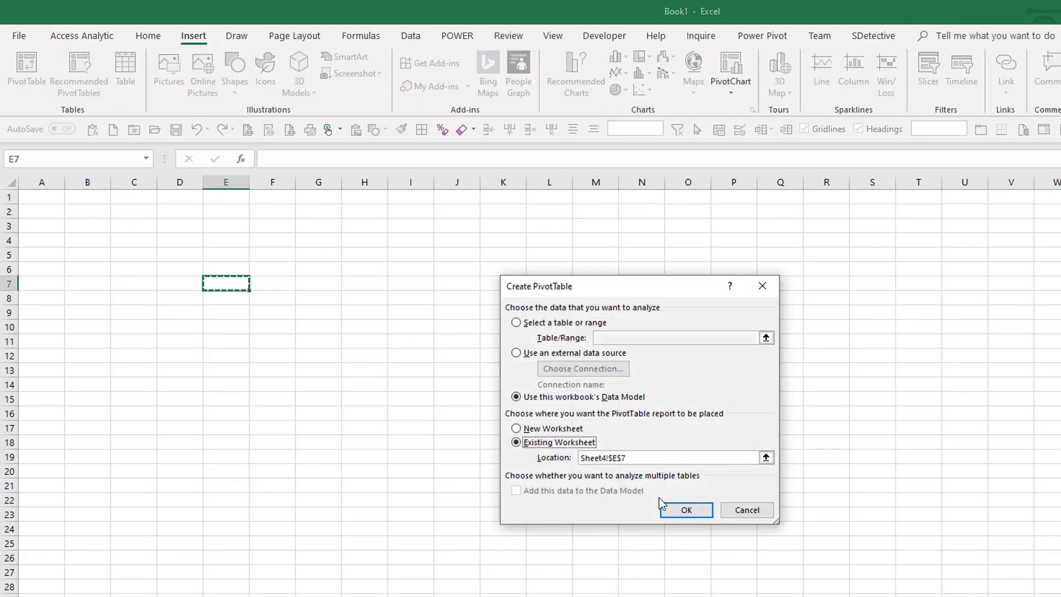
left_click(686, 511)
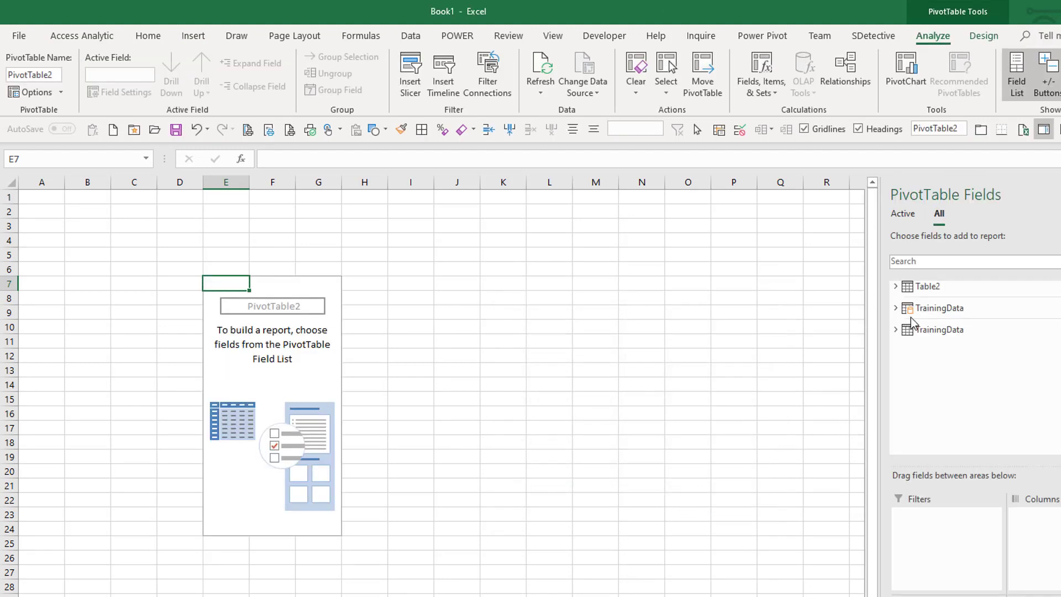
- Lay out the new PivotTable with TrainingData's Date (Year) in rows and Number of Attendees in values
left_click(896, 308)
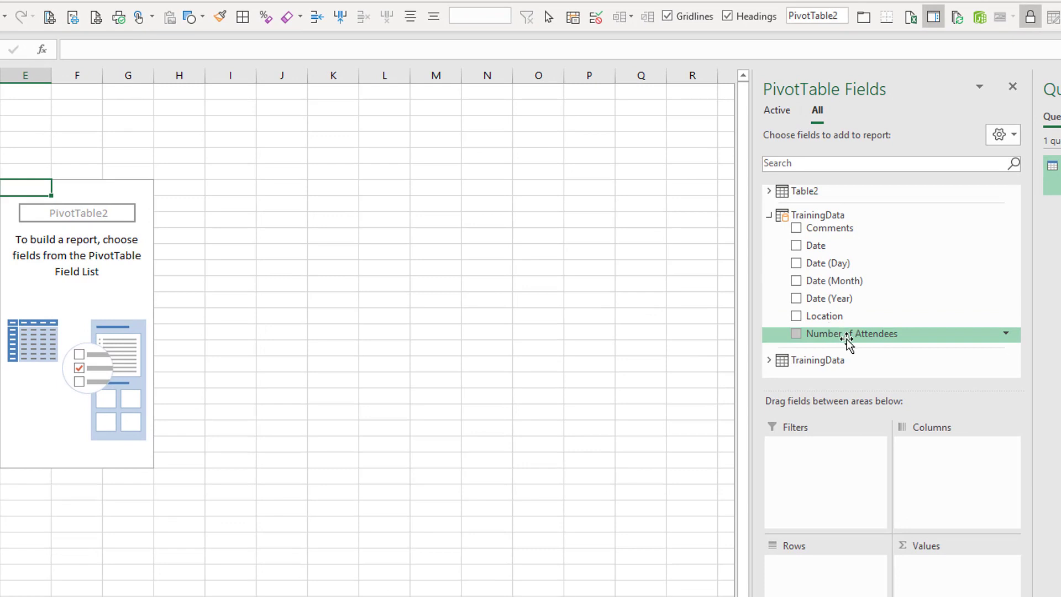
left_click_drag(840, 299, 822, 576)
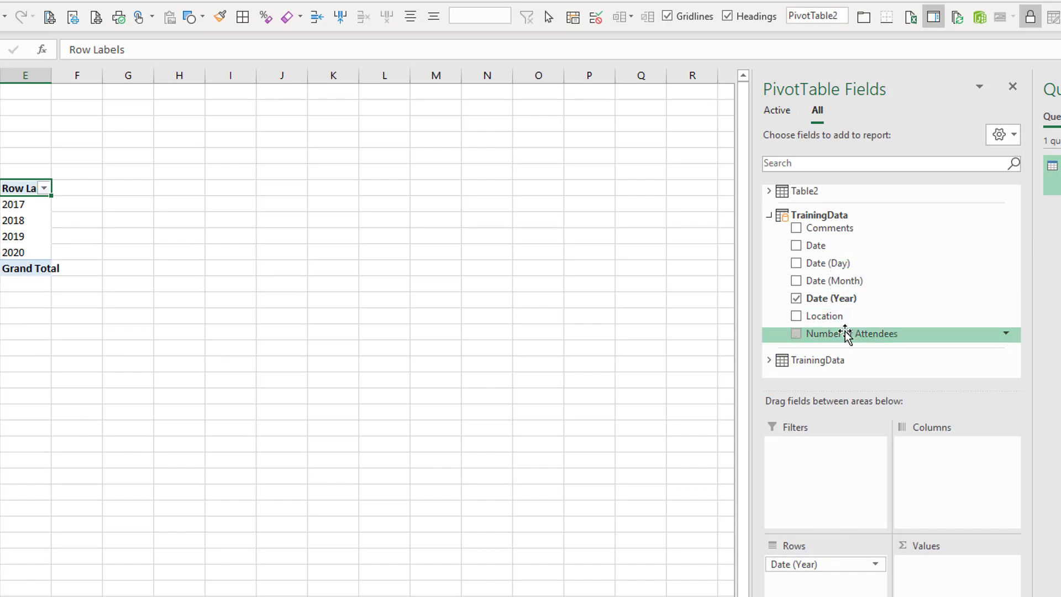
left_click_drag(845, 331, 956, 594)
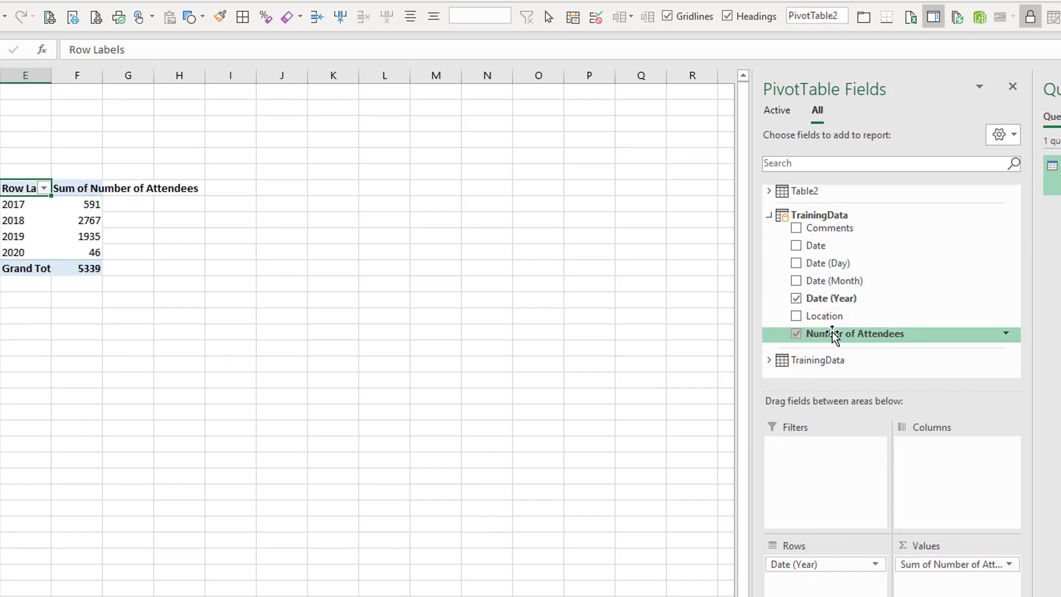
- Copy the whole yearly attendees PivotTable and paste the duplicate at cell J7
left_click_drag(82, 265, 57, 197)
key("ctrl+c")
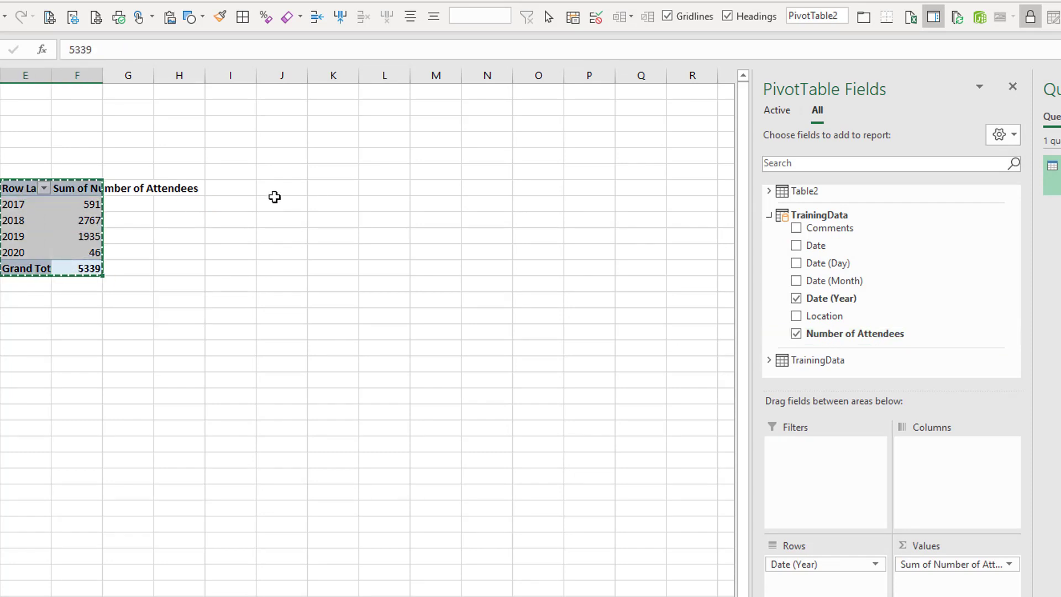
left_click(276, 191)
key("ctrl+v")
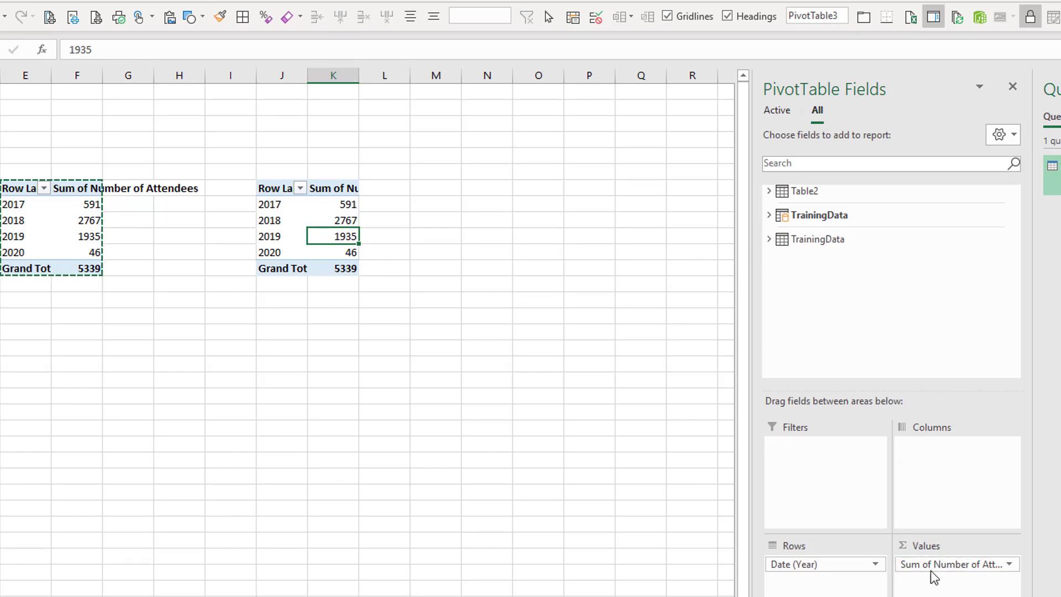
- Change the J7 PivotTable's Number of Attendees value field to summarize by Average
left_click(1010, 563)
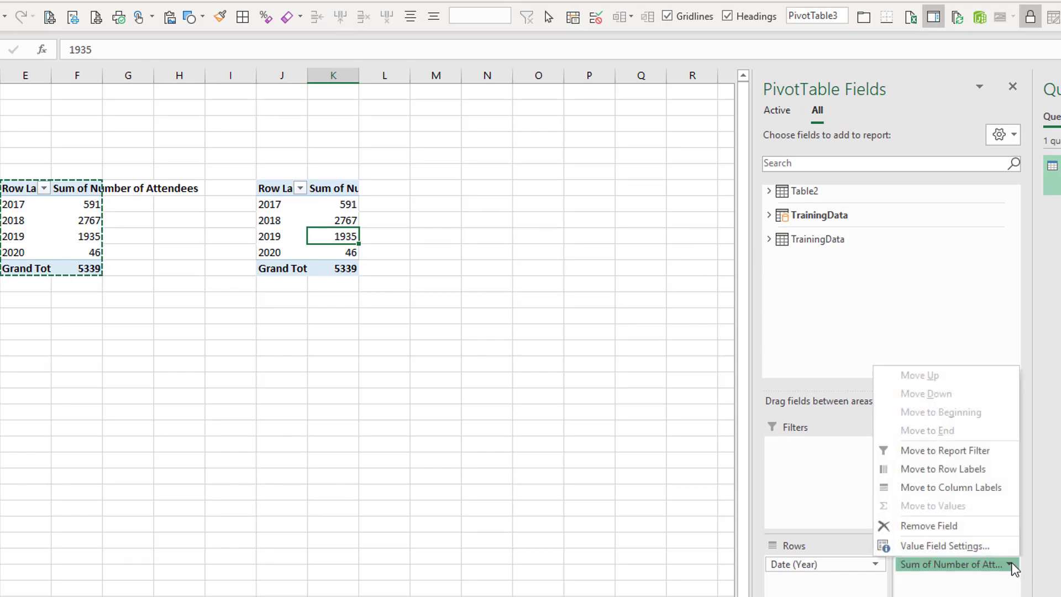
left_click(986, 547)
left_click(370, 354)
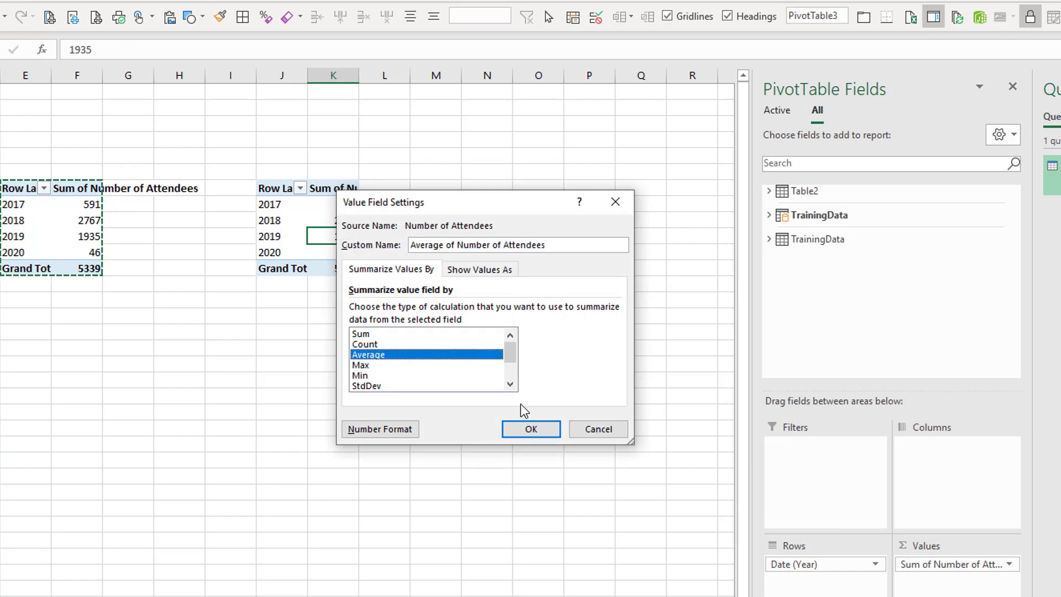
left_click(530, 430)
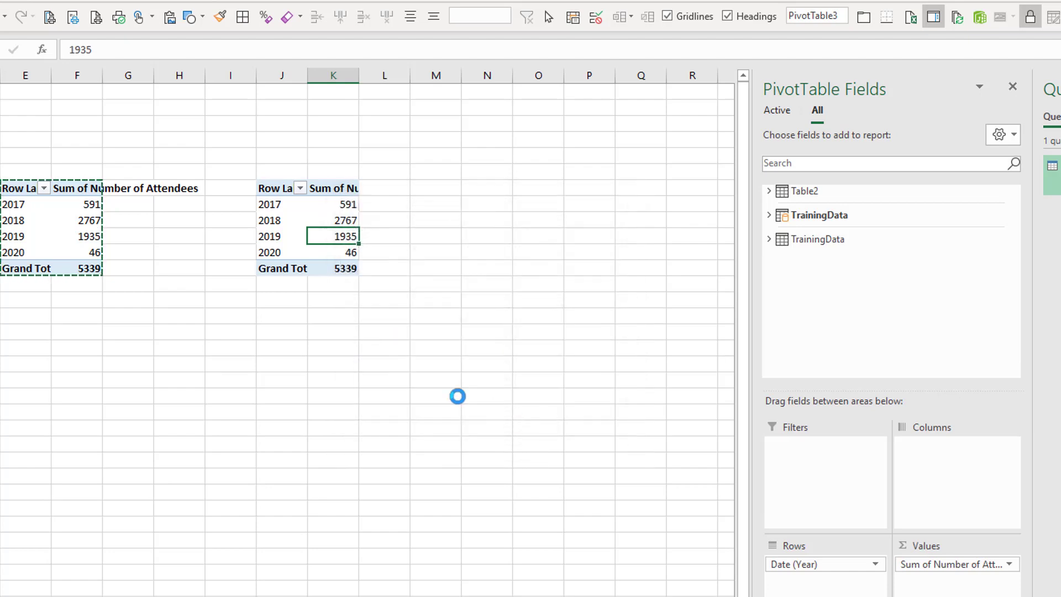
- Format the average attendees values as Number with the 1000 separator and 0 decimal places
right_click(348, 204)
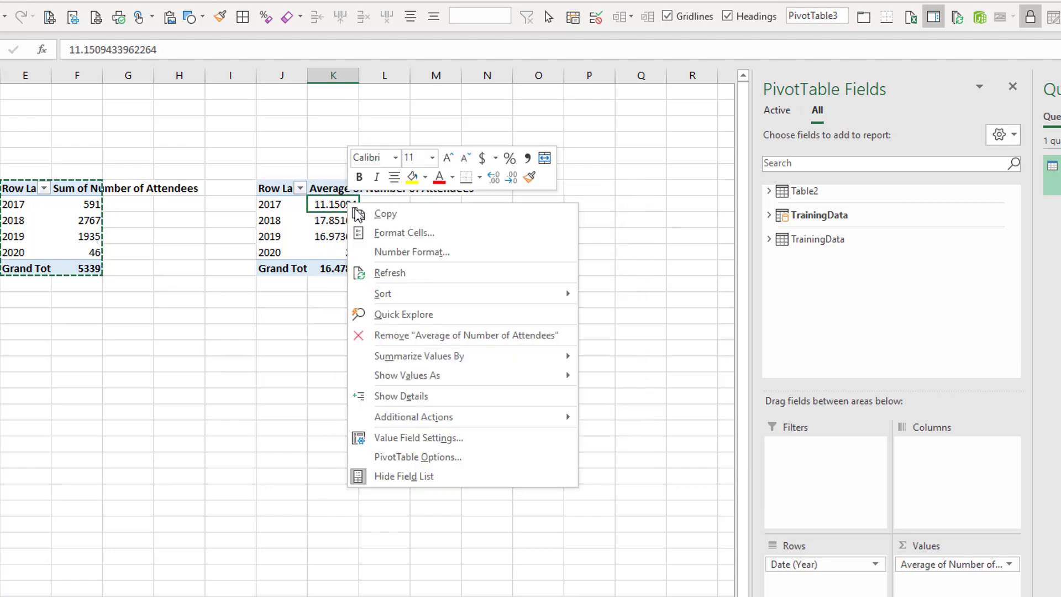
left_click(385, 253)
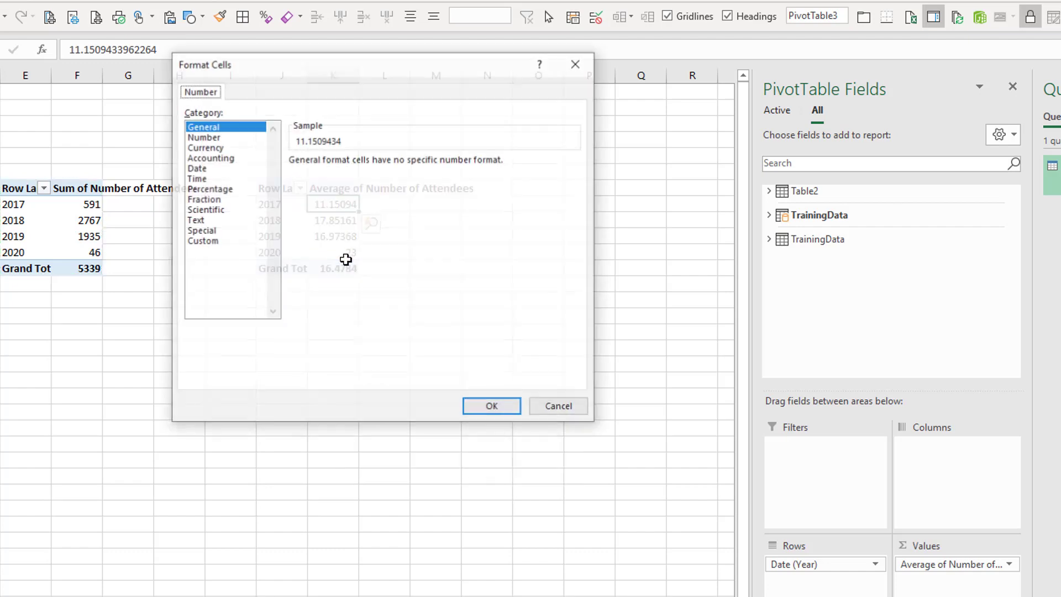
left_click(216, 137)
left_click(294, 181)
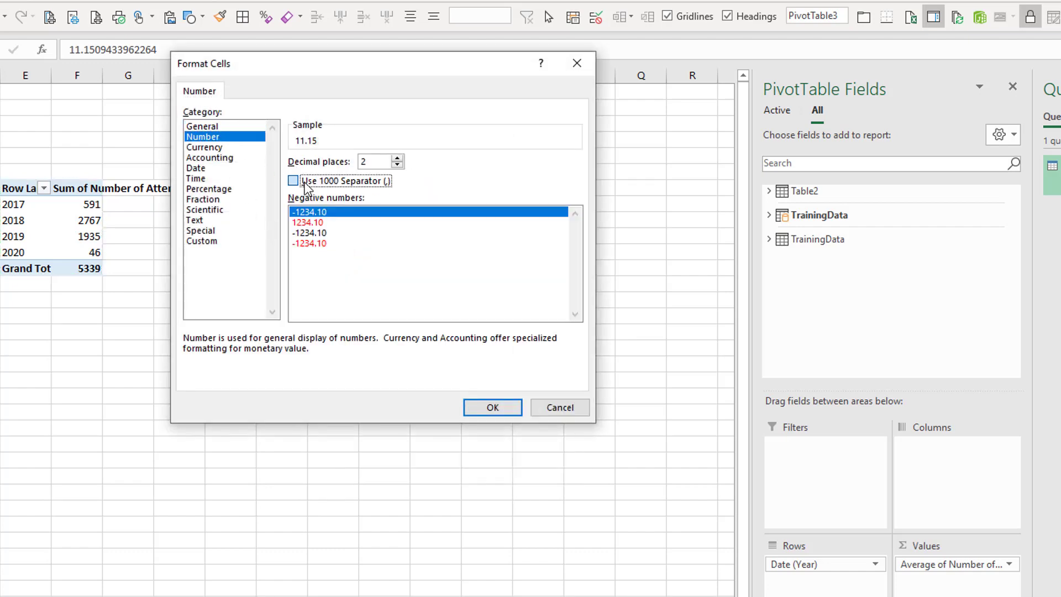
left_click(398, 164)
left_click(397, 164)
left_click(486, 407)
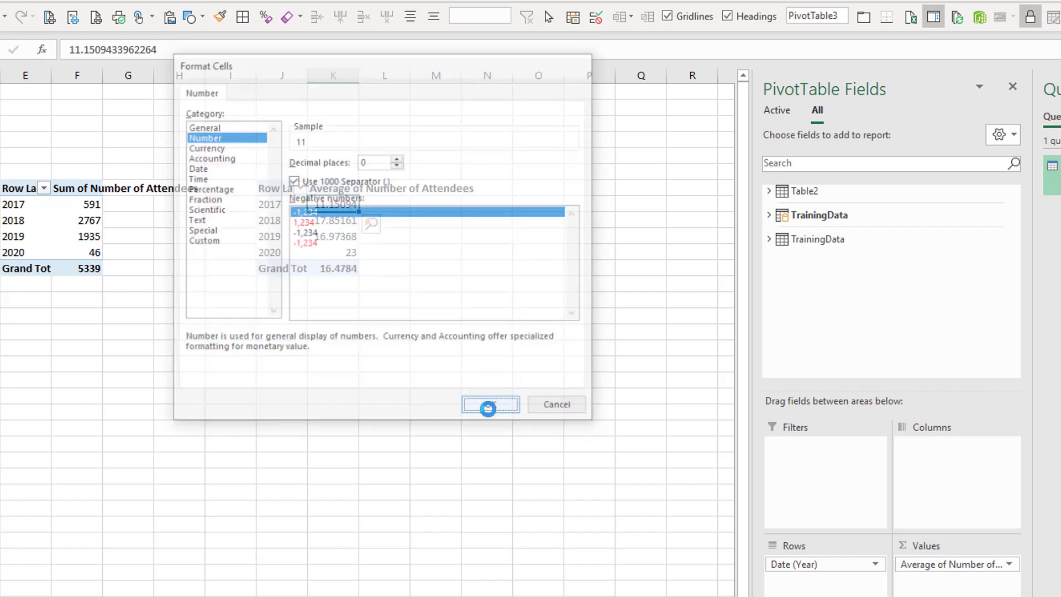
- Copy the average attendees PivotTable and paste the duplicate at cell N7
left_click_drag(352, 268, 295, 190)
key("ctrl+c")
left_click(494, 193)
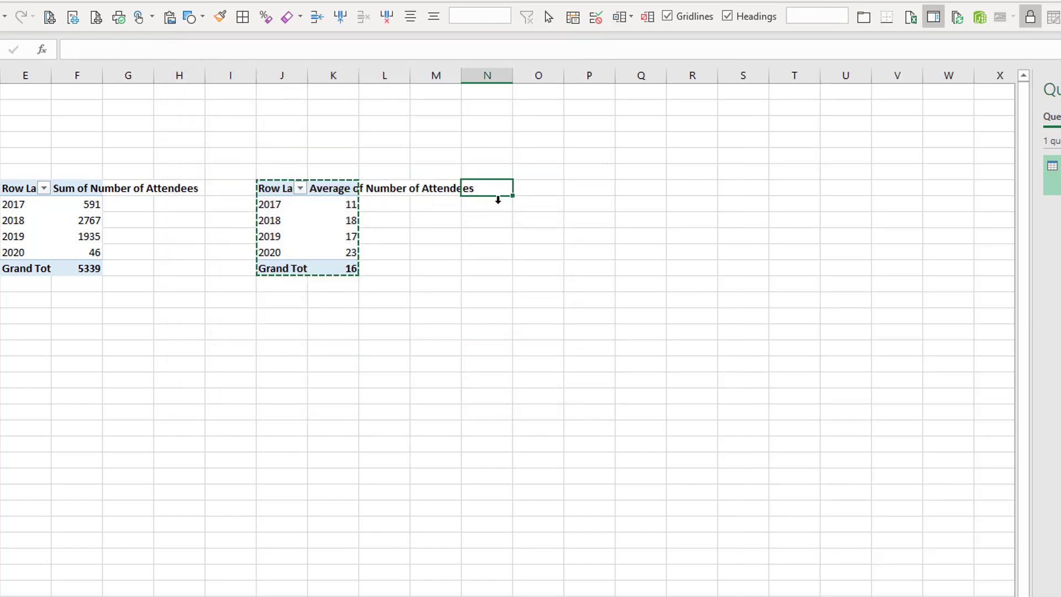
key("ctrl+v")
left_click(526, 235)
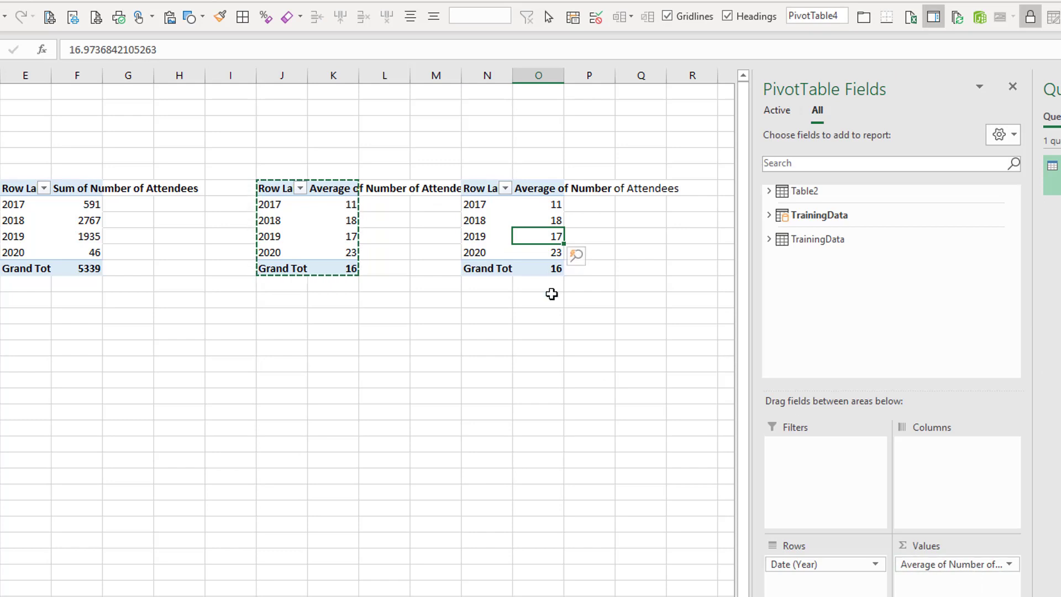
- Summarize the Number of Attendees values in the N7 PivotTable by Max
right_click(536, 205)
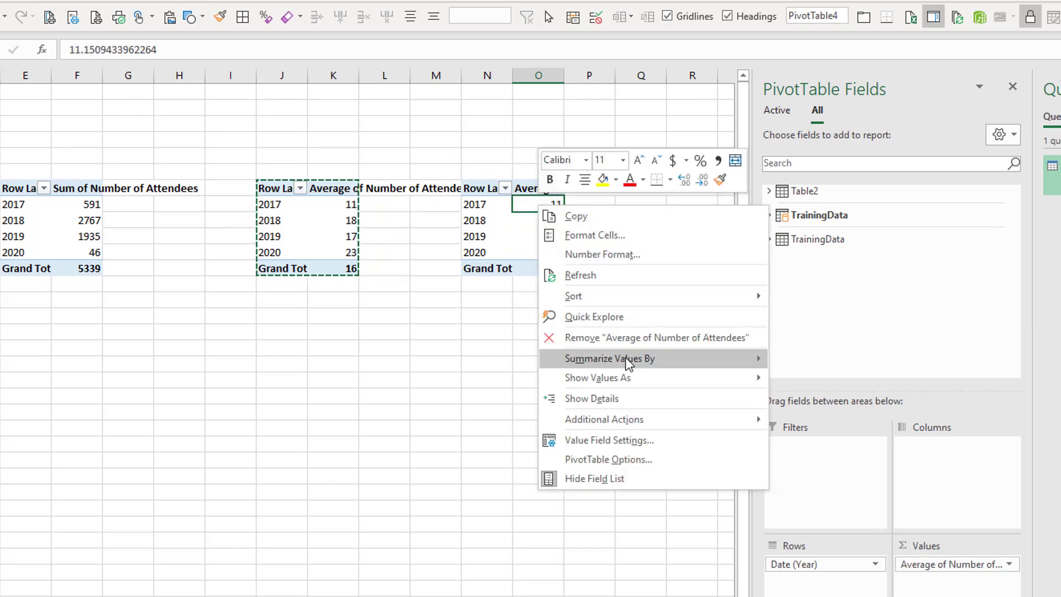
mouse_move(626, 357)
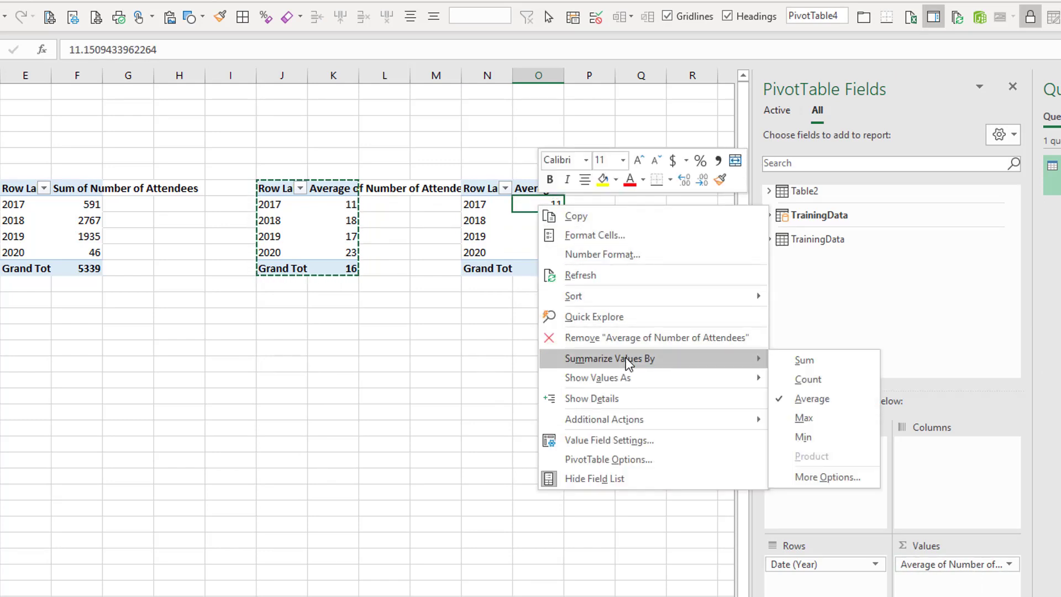
left_click(846, 418)
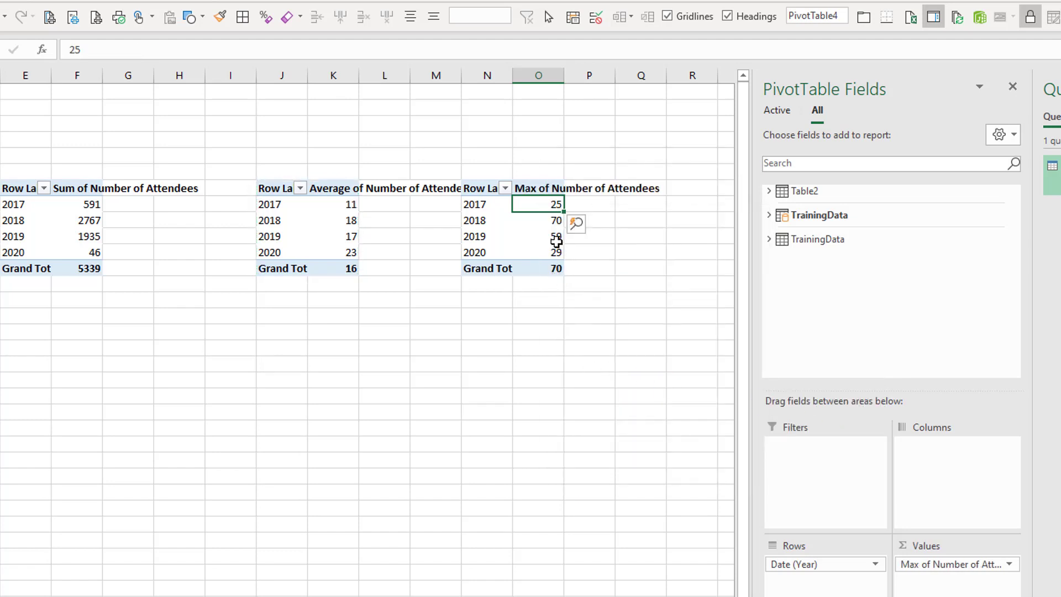
left_click(552, 221)
left_click(482, 221)
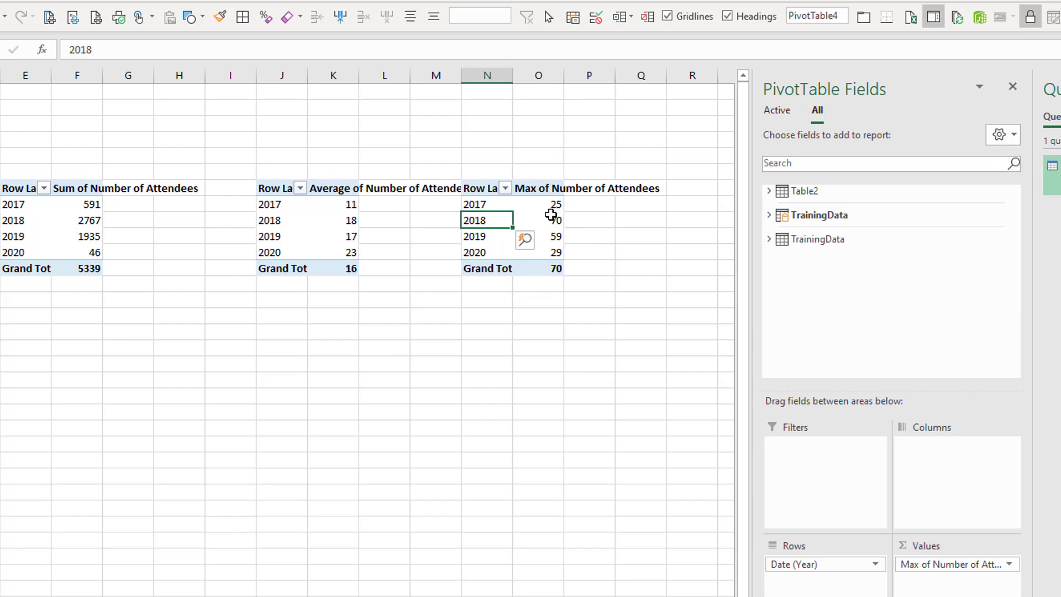
left_click(556, 220)
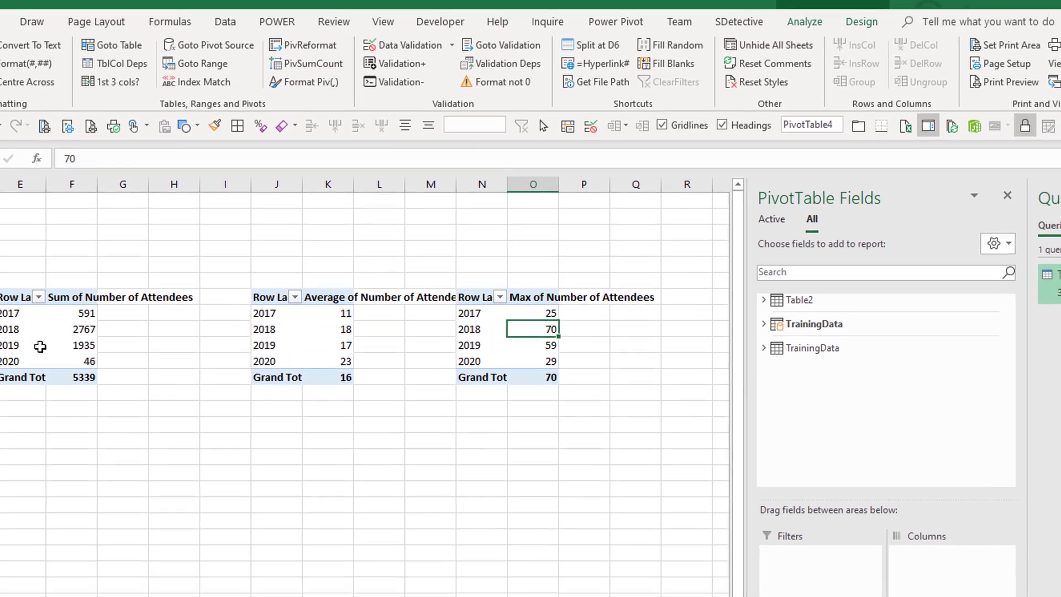
- Insert a Clustered Column PivotChart based on the Sum of Number of Attendees PivotTable
left_click(41, 237)
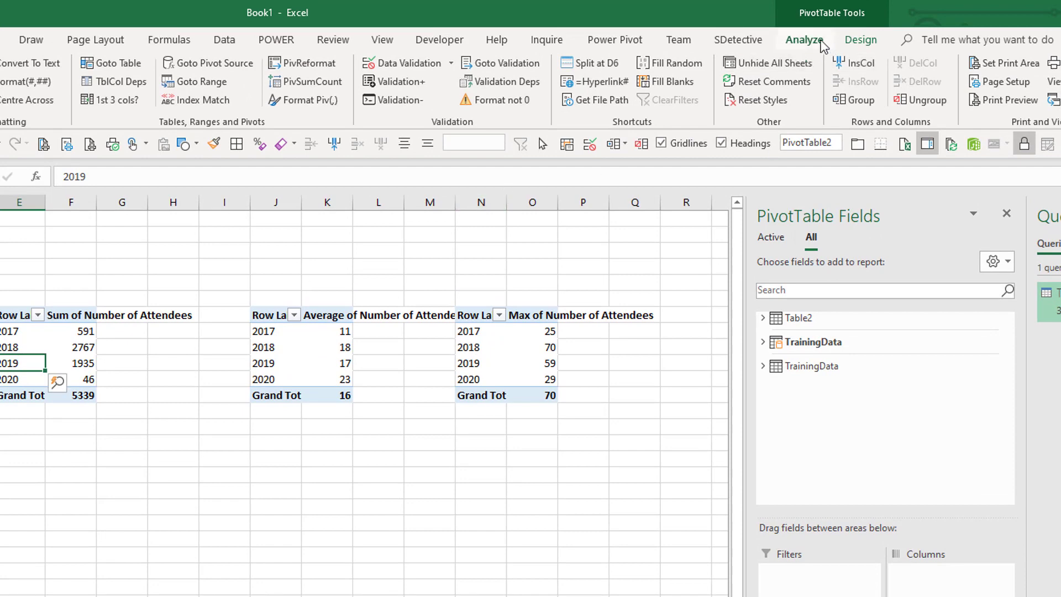
left_click(806, 40)
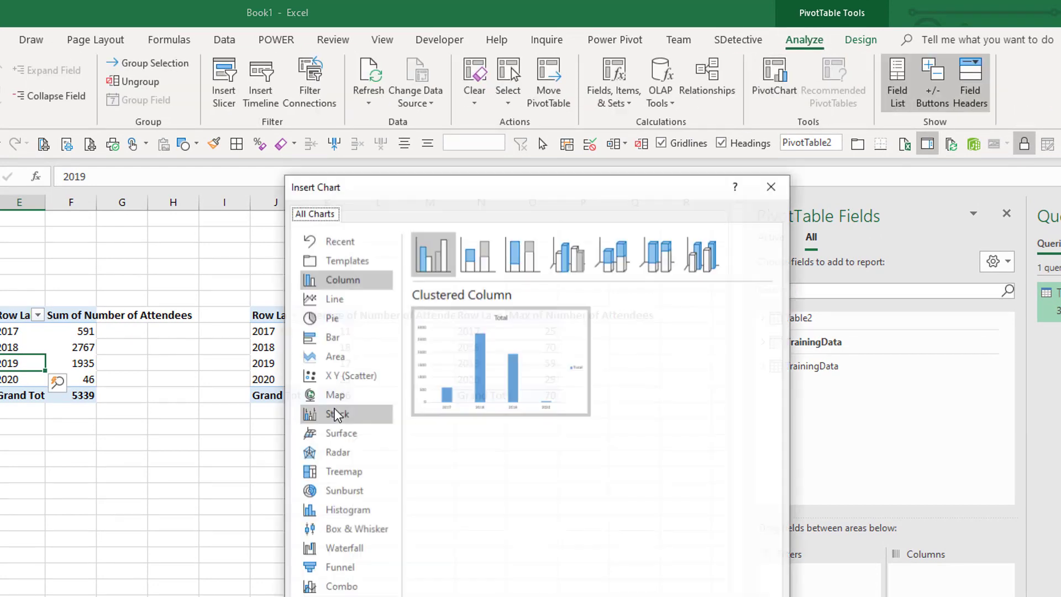
key("Return")
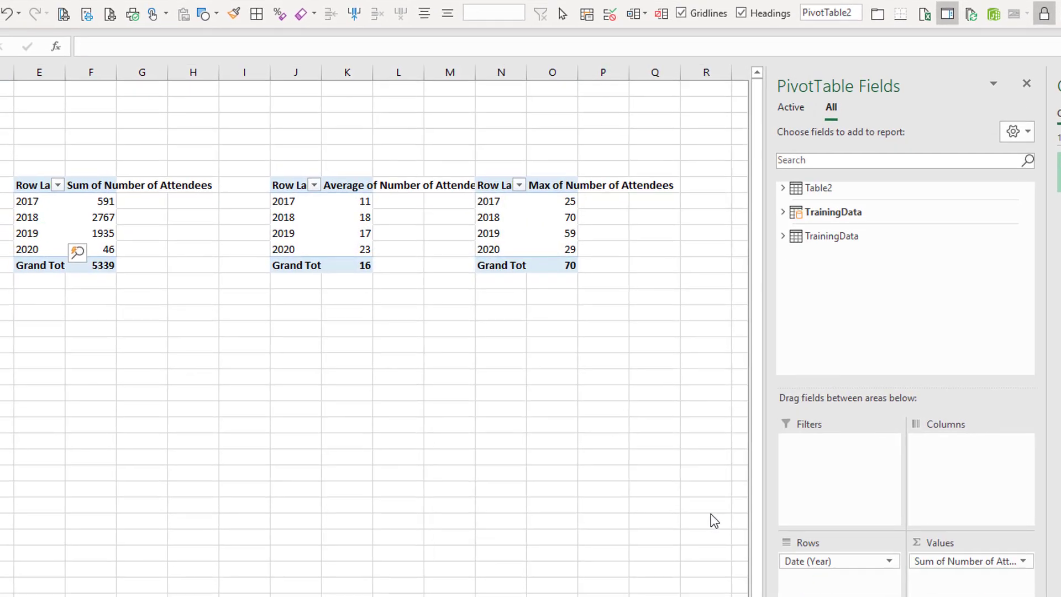
- Hide all field buttons on the PivotChart and add data labels to its columns
right_click(191, 243)
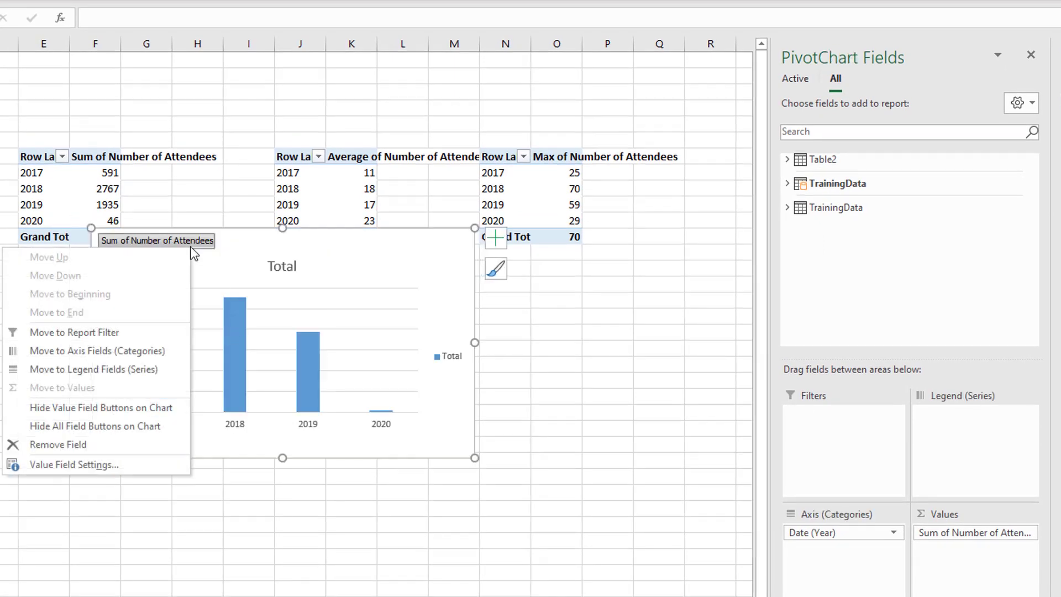
left_click(72, 426)
right_click(239, 343)
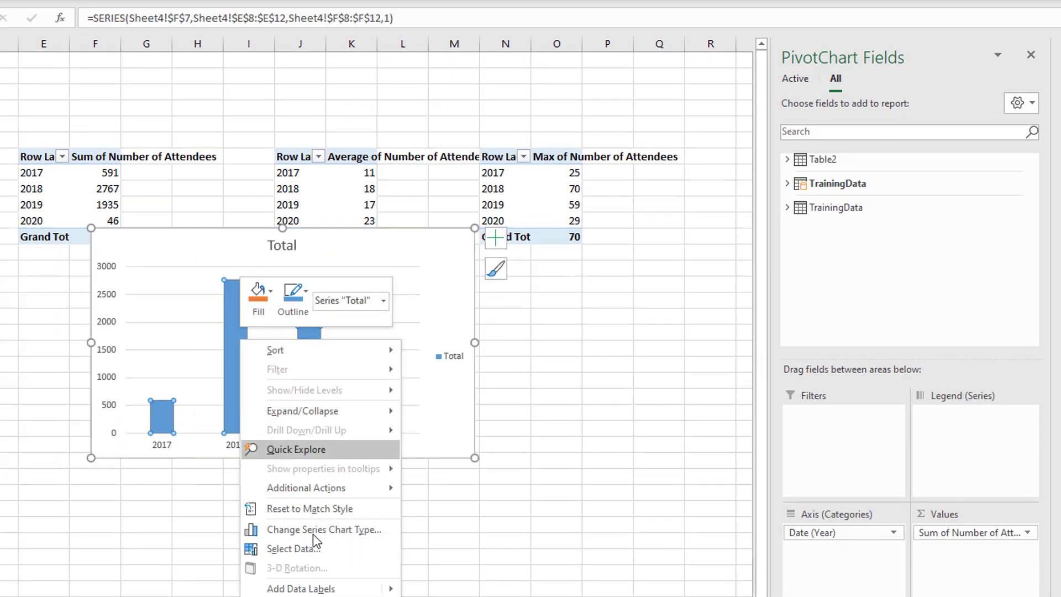
left_click(382, 587)
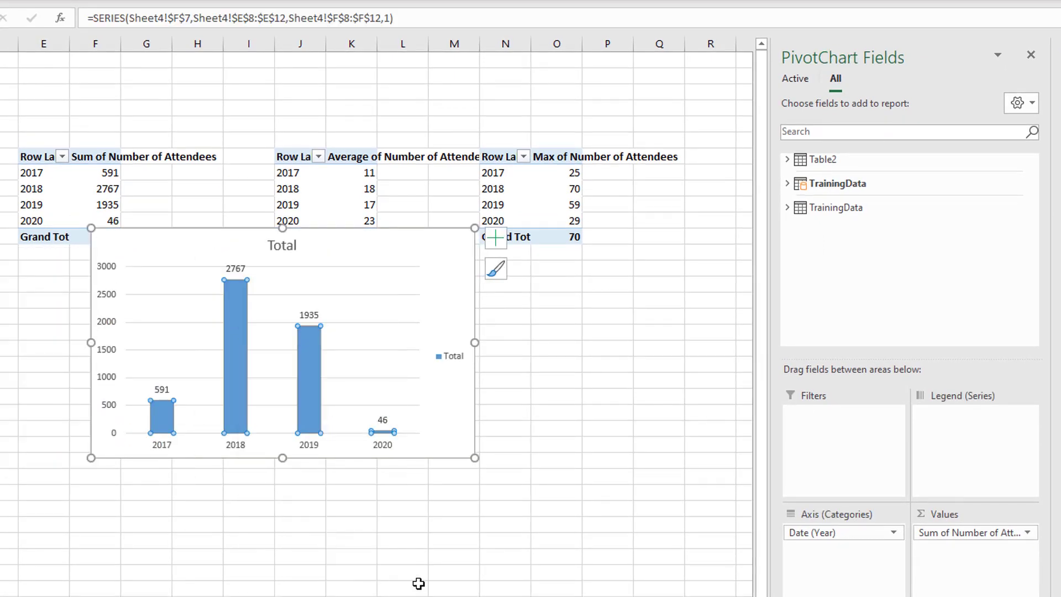
- Delete the PivotChart's vertical axis and gridlines, and move the chart below the Sum of Number of Attendees PivotTable
left_click(105, 322)
key("Delete")
left_click(145, 322)
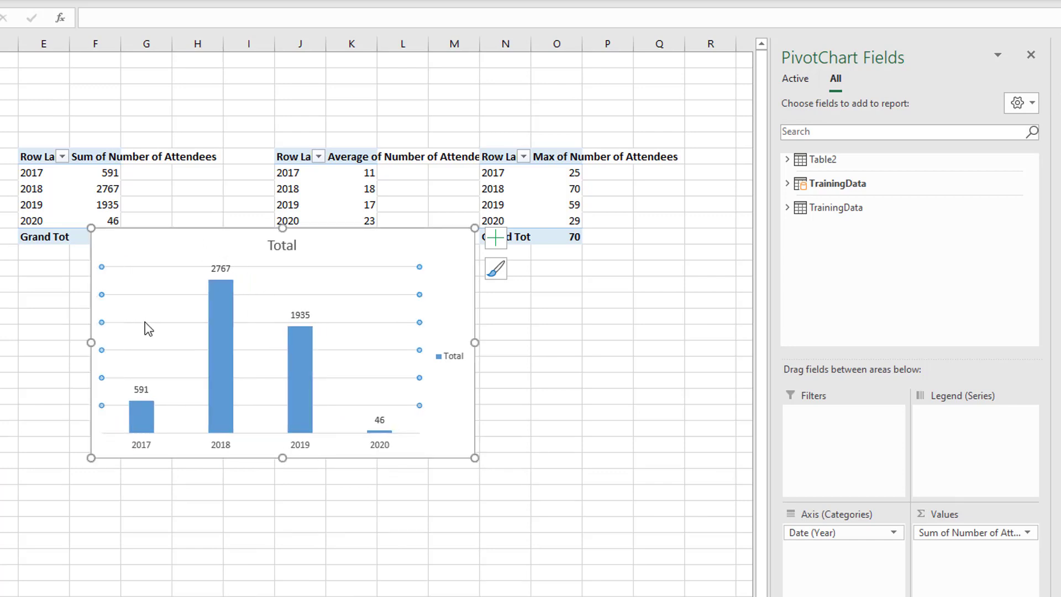
key("Delete")
left_click_drag(121, 280, 0, 326)
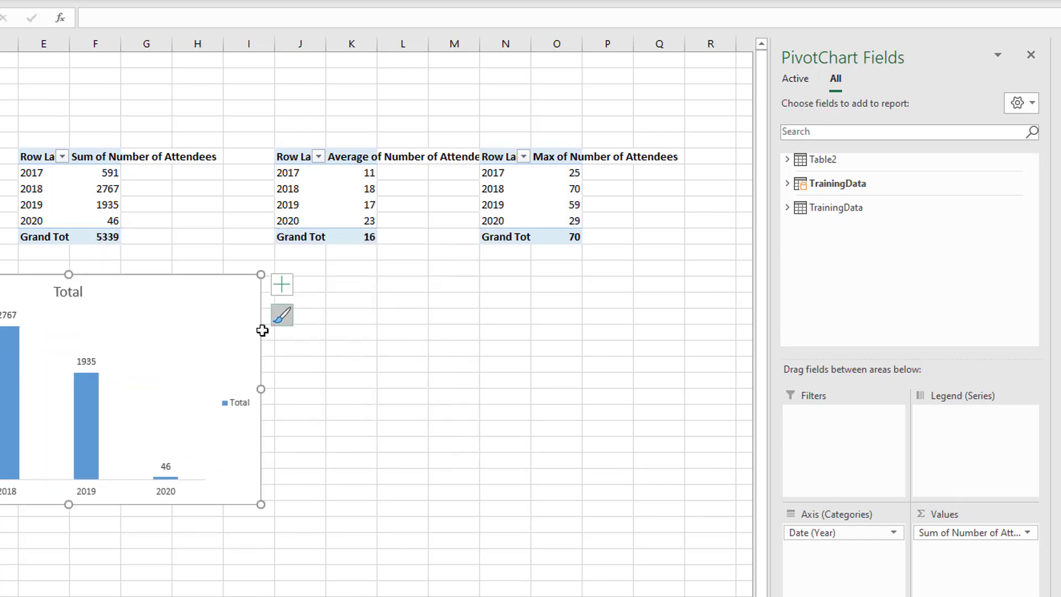
left_click(353, 187)
left_click(552, 204)
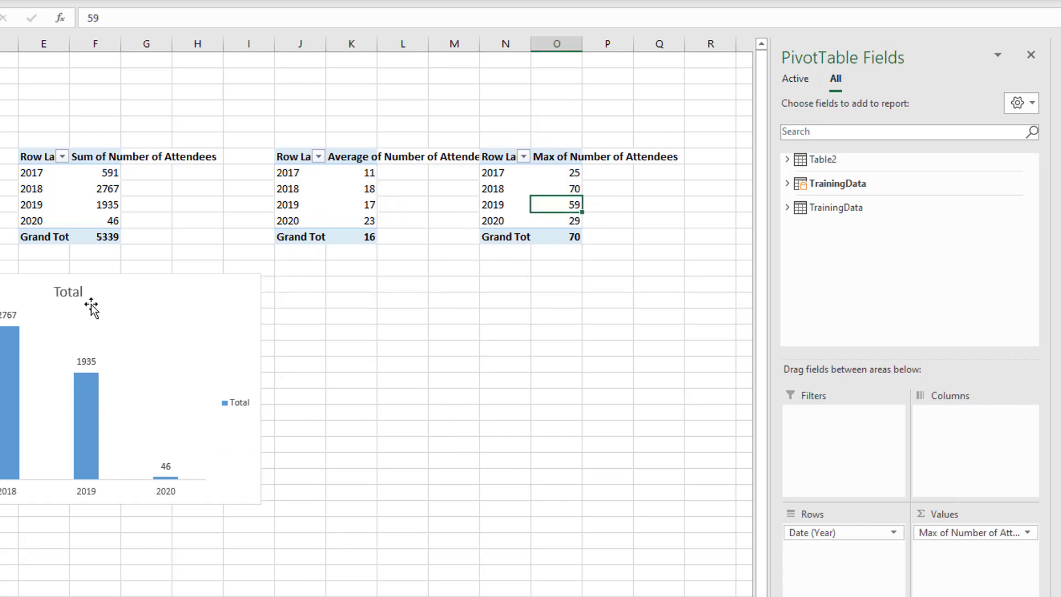
left_click(117, 283)
- Add the TrainingData Location field as a slicer for the sum PivotTable and place it below the average PivotTable
left_click(86, 190)
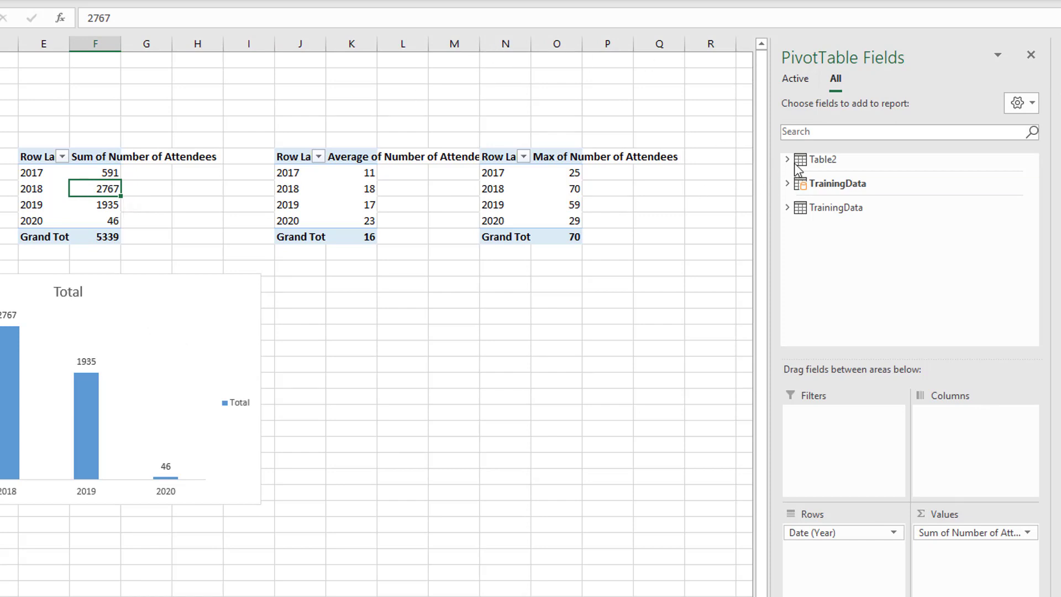
left_click(787, 184)
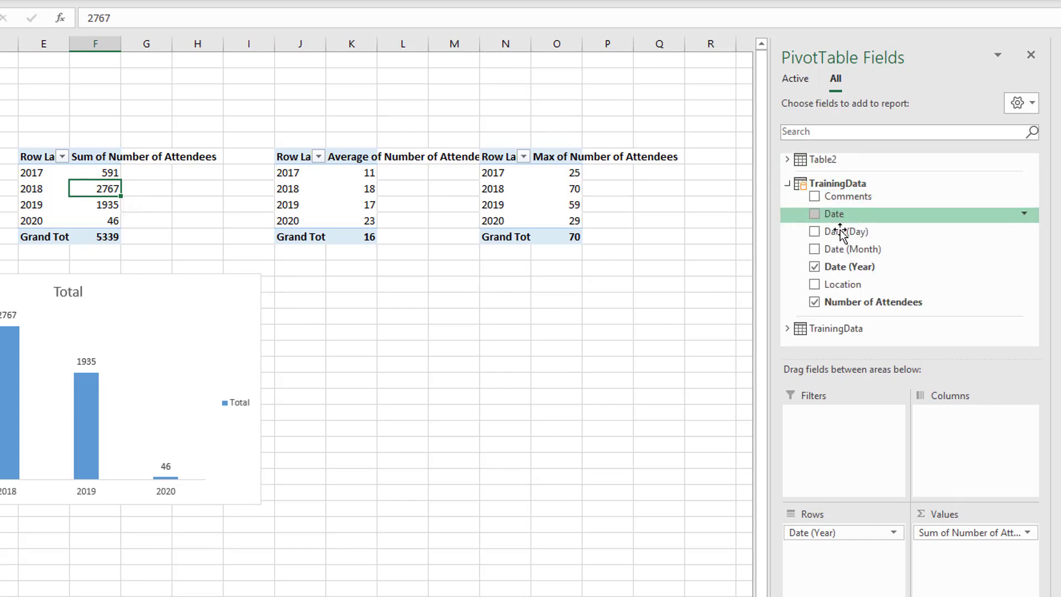
right_click(850, 285)
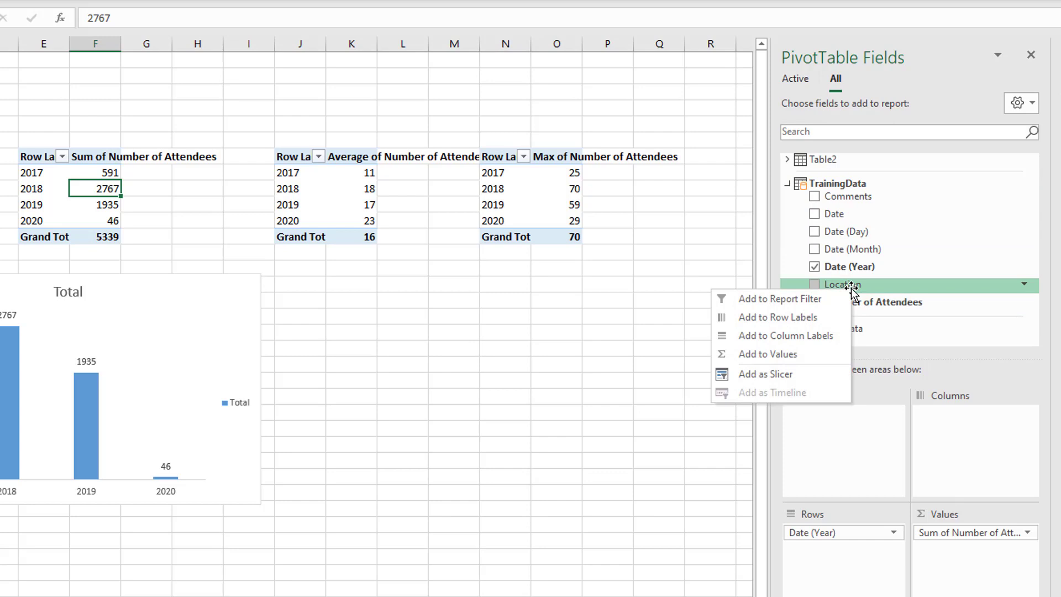
left_click(781, 372)
left_click_drag(282, 257, 383, 249)
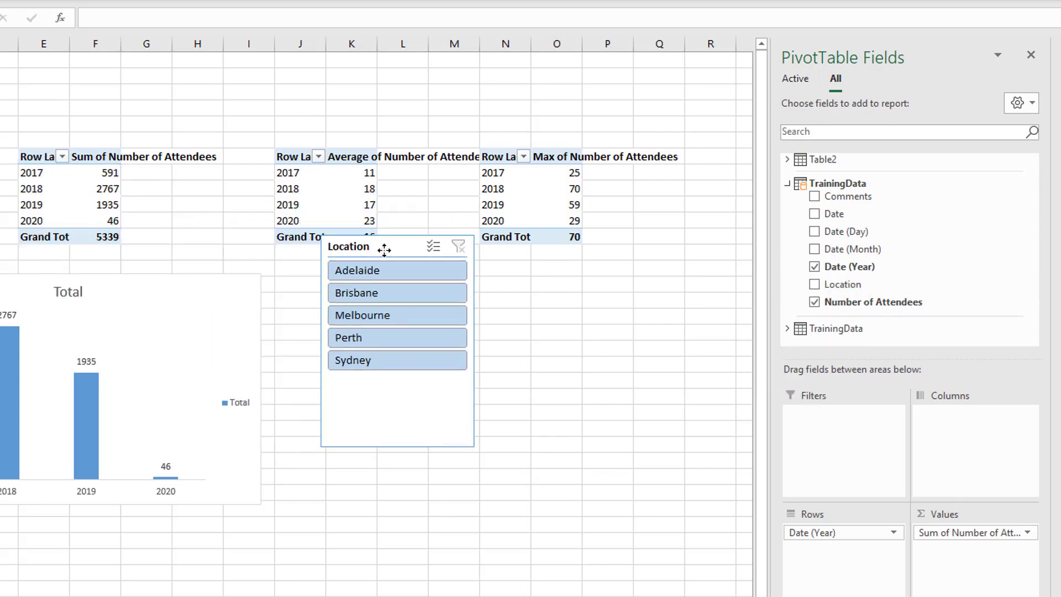
- Filter the sum PivotTable and chart by Brisbane, Perth and Sydney in turn with the Location slicer
left_click(379, 294)
left_click(379, 337)
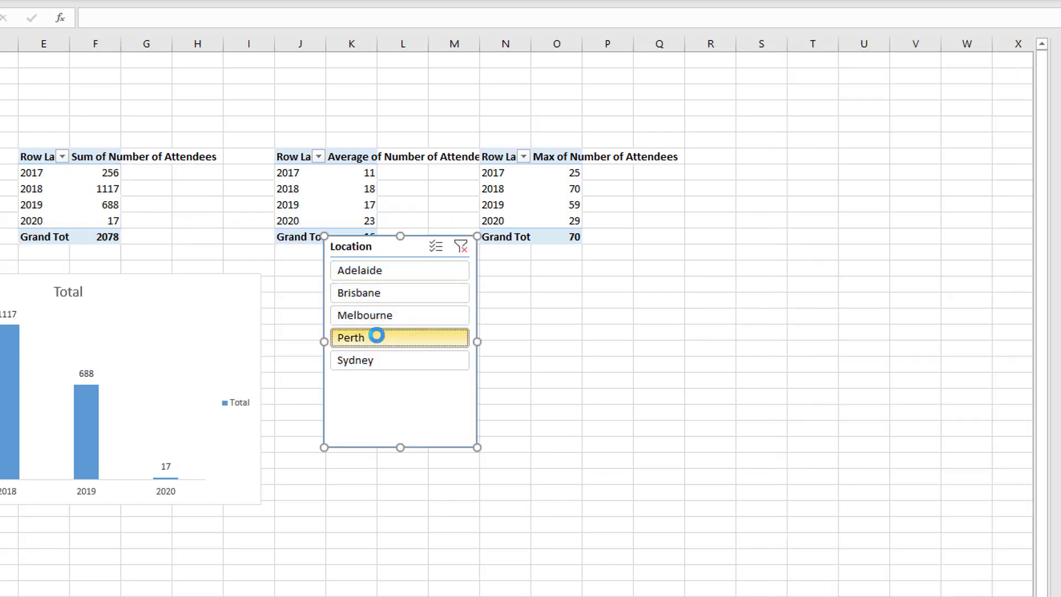
left_click(381, 361)
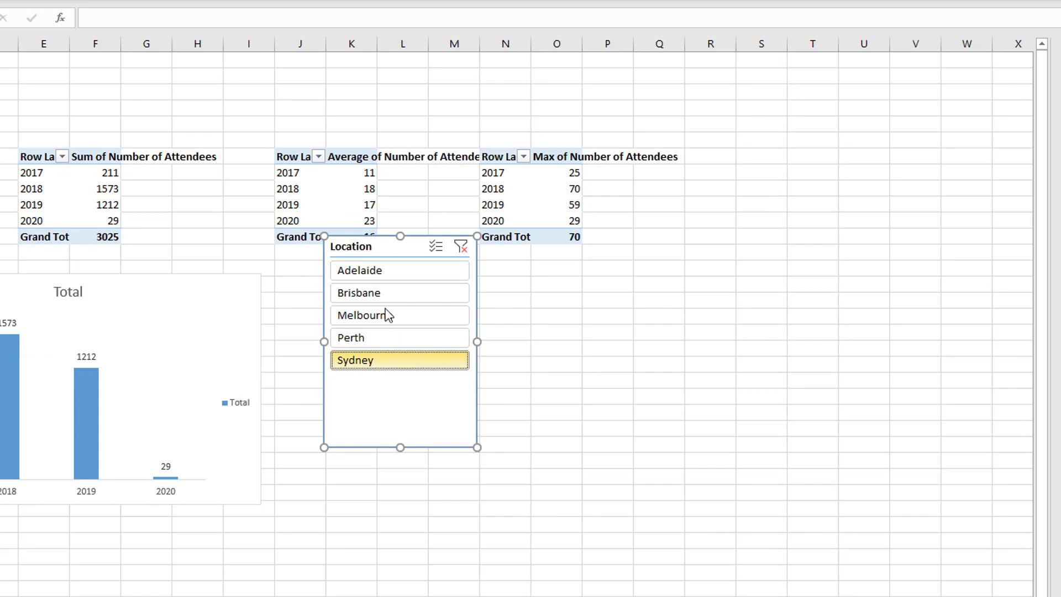
- Connect the Location slicer to PivotTable3 and PivotTable4 through its report connections
right_click(367, 243)
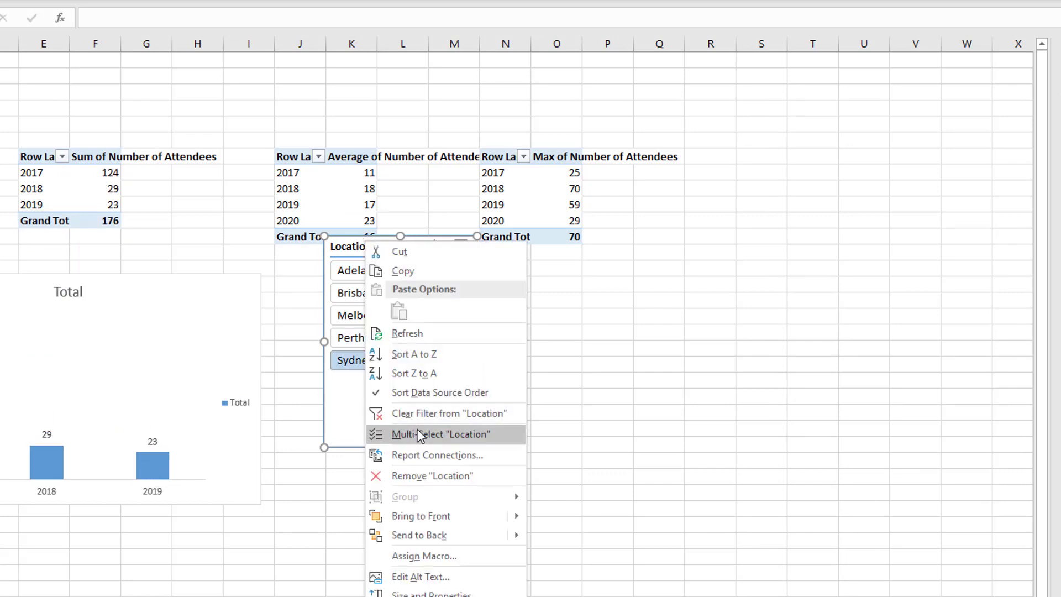
left_click(425, 455)
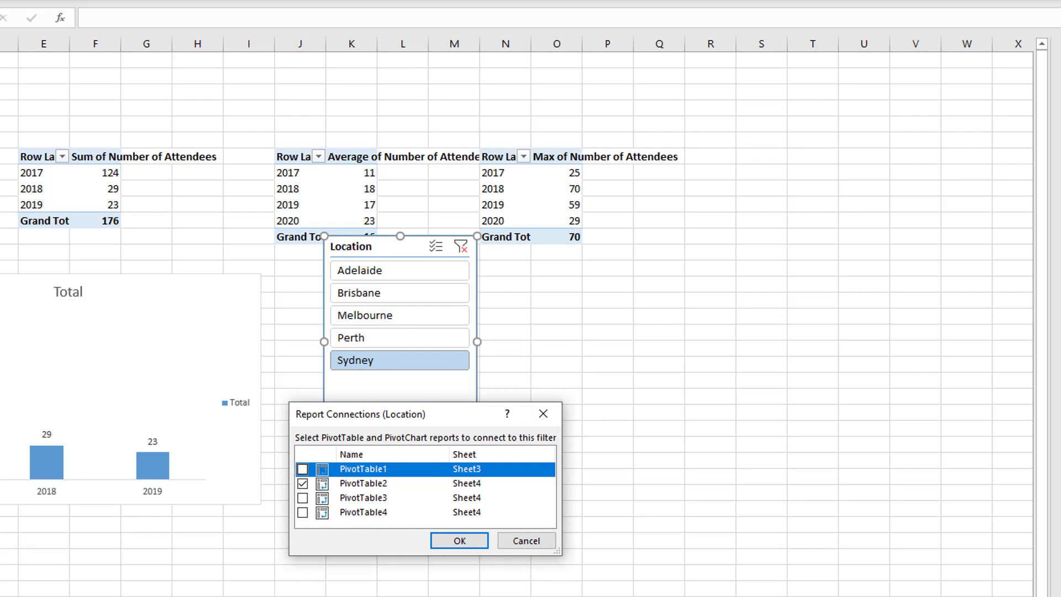
left_click(302, 498)
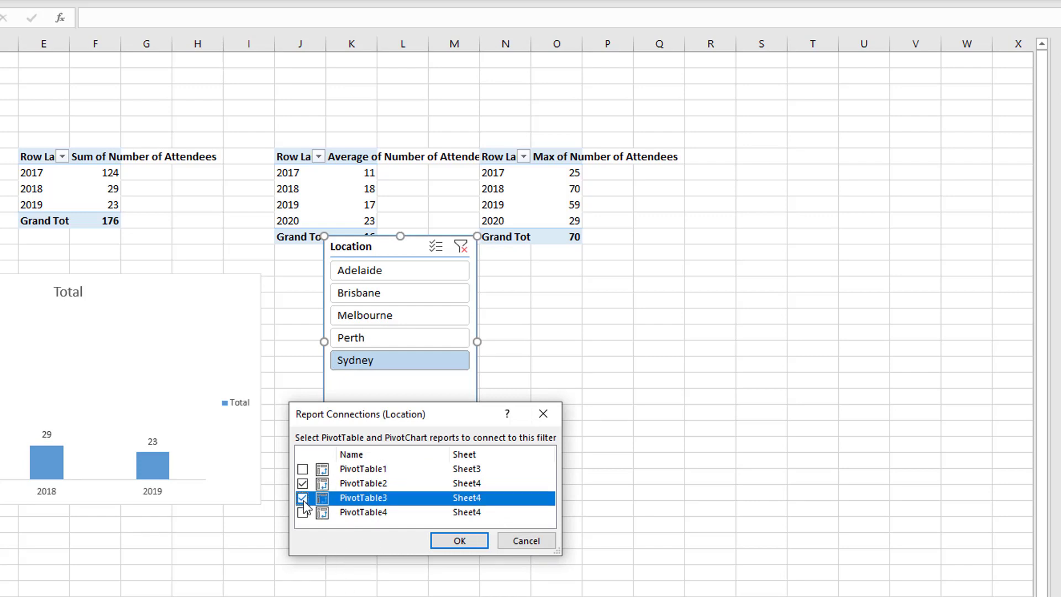
left_click(302, 512)
left_click(467, 547)
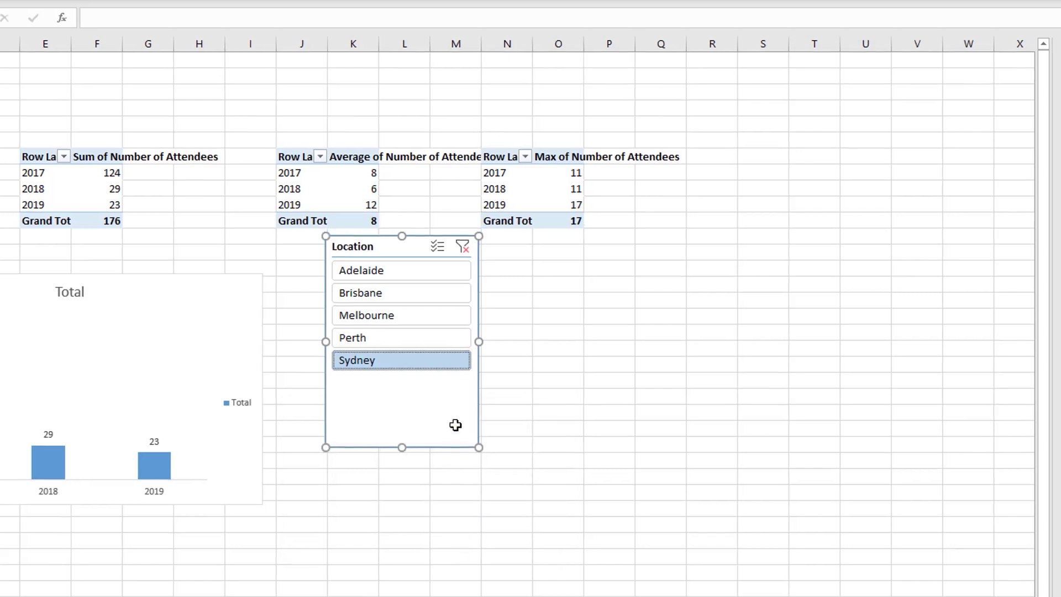
- Filter the connected PivotTables and chart by Perth, Melbourne and finally Brisbane, and move the Location slicer slightly lower
left_click(381, 337)
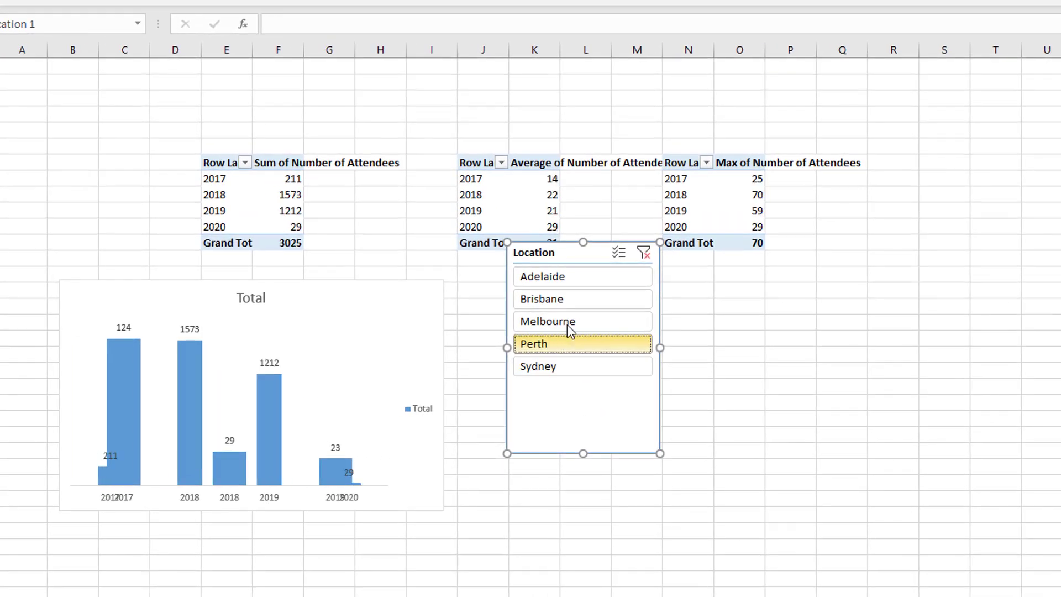
left_click(567, 326)
left_click(574, 299)
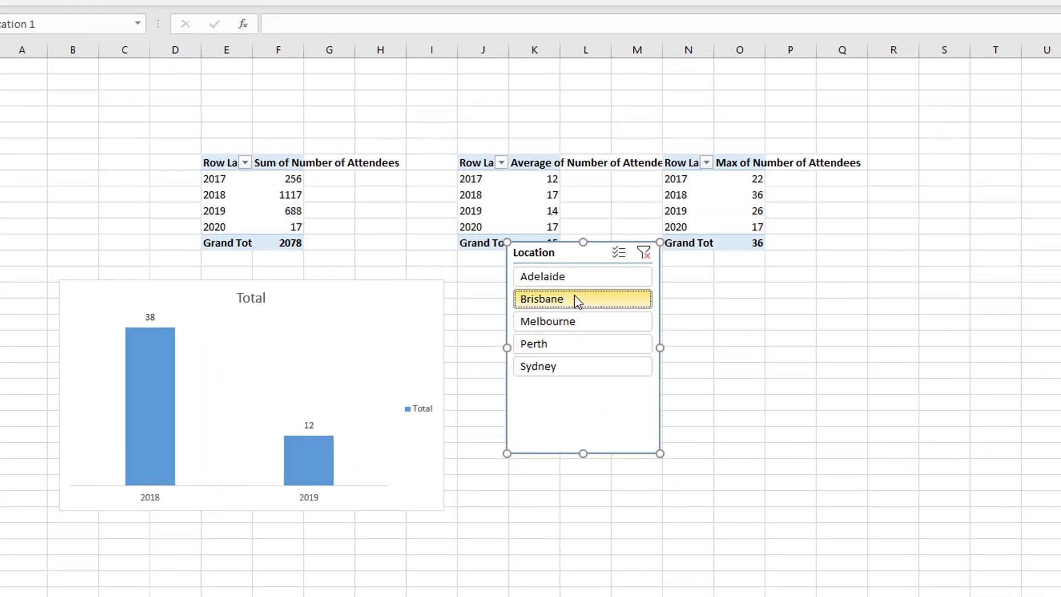
left_click_drag(547, 249, 514, 293)
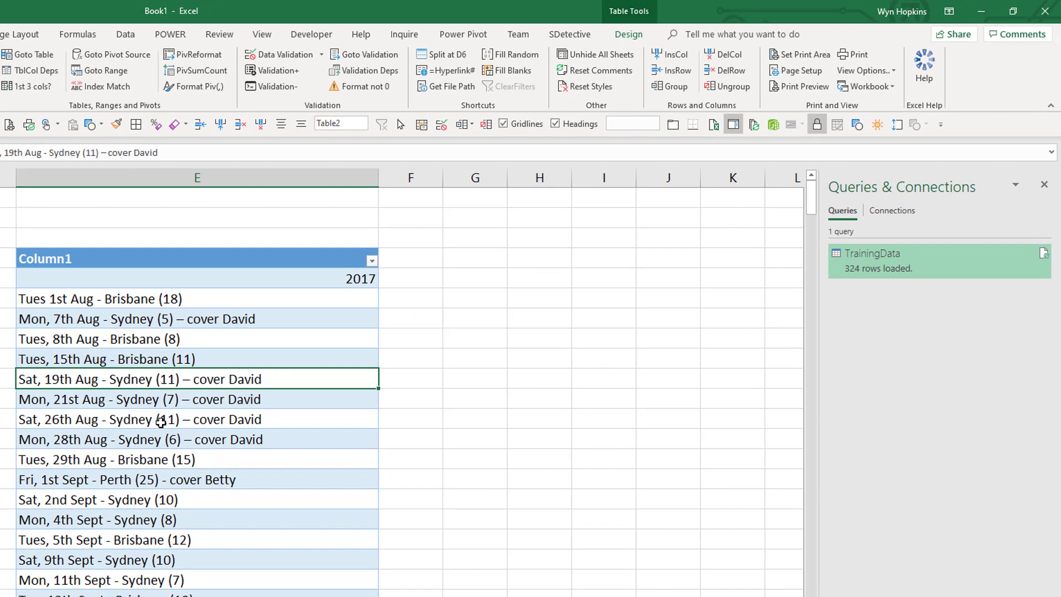
- Review the applied steps of the TrainingData query in the Power Query Editor and close the editor
double_click(942, 267)
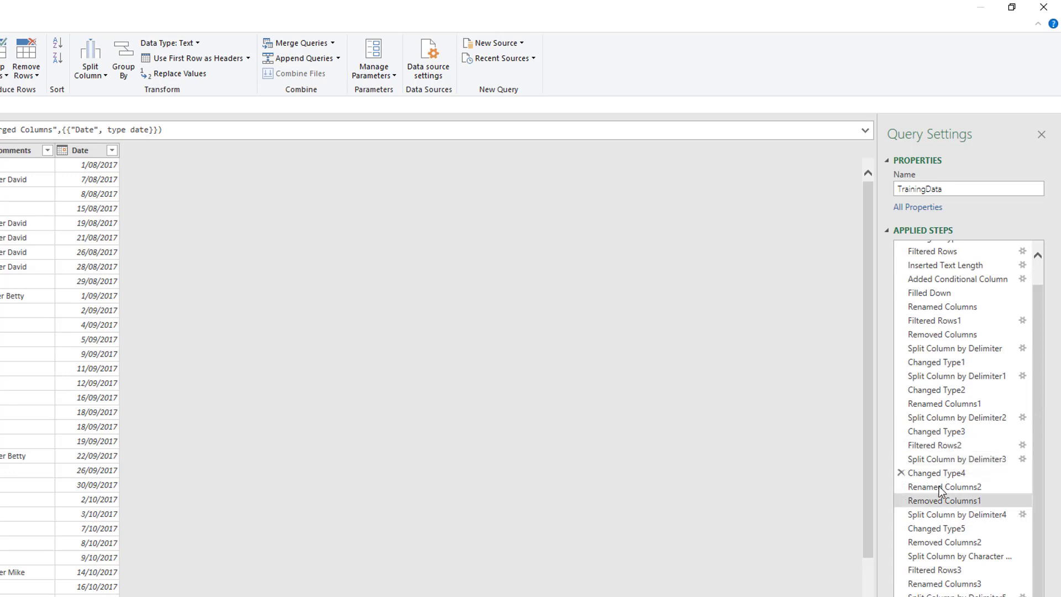
scroll(941, 442, "up", 1)
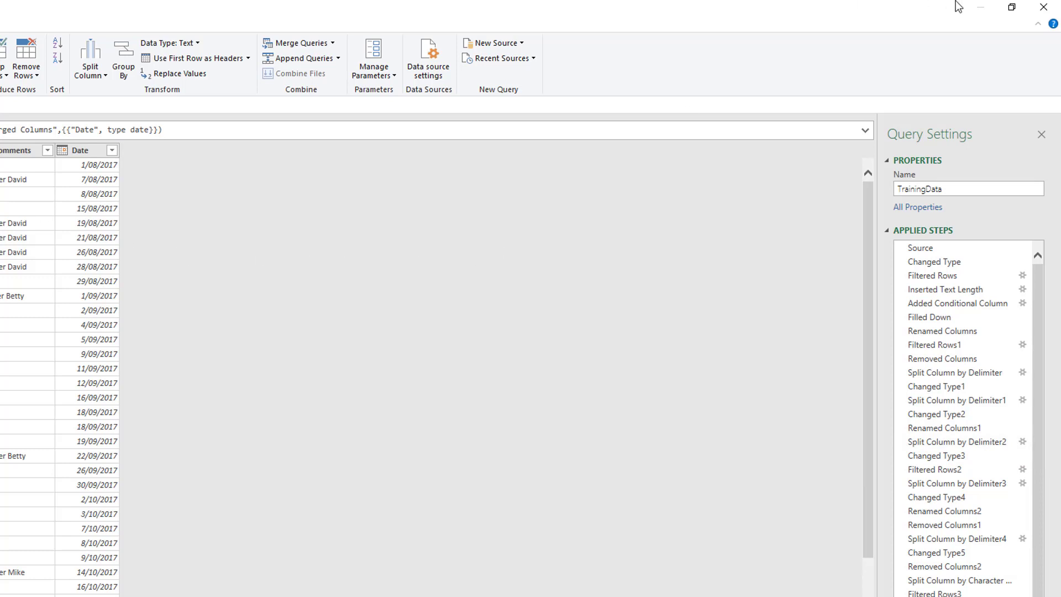
left_click(1043, 8)
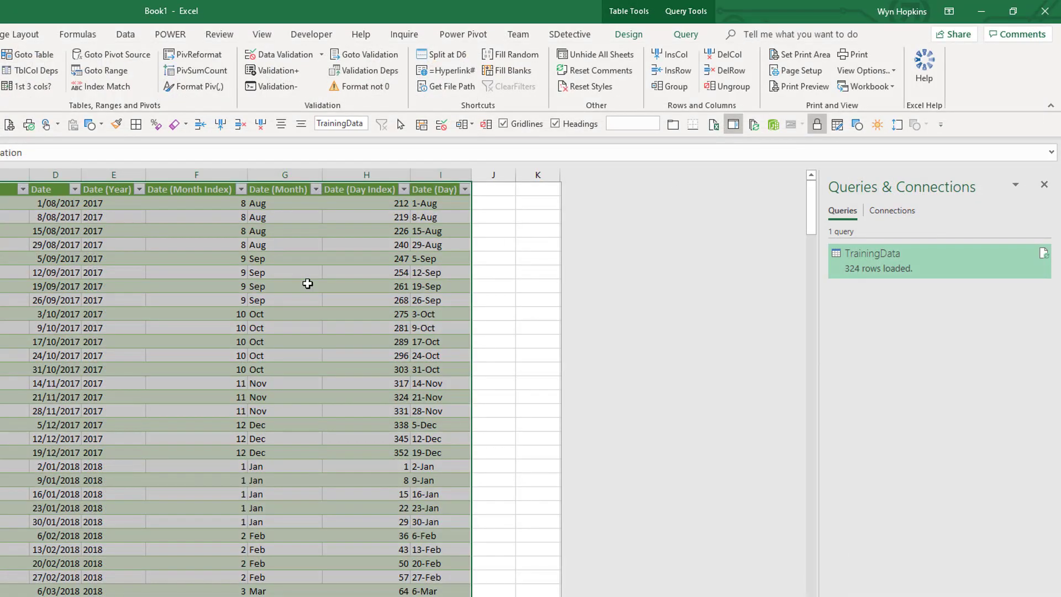